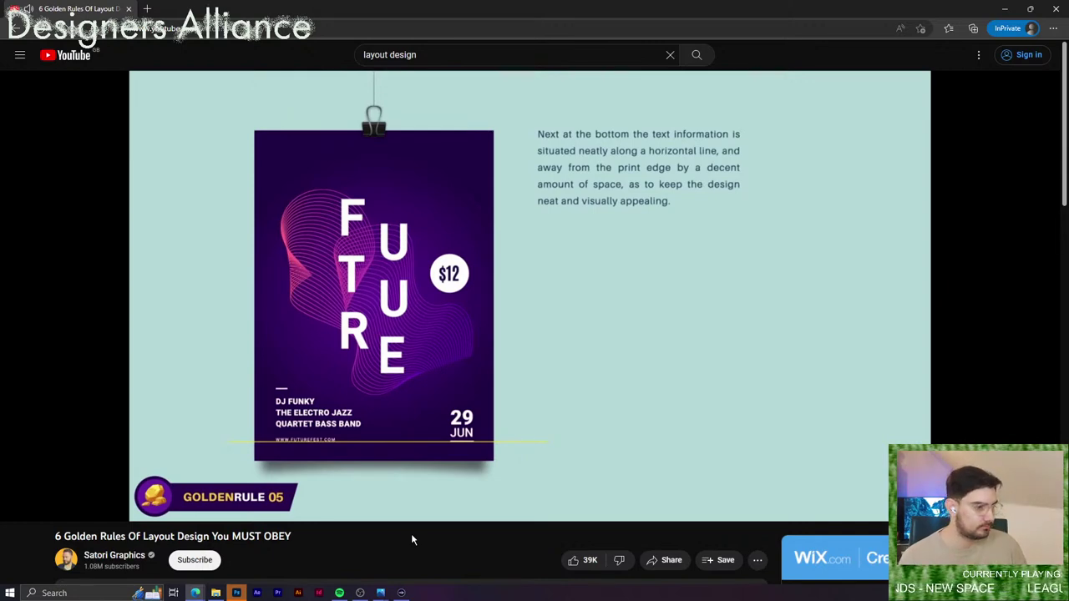
Skip through the alignment section of the layout design video and pause playback.
{"action": "key", "text": "Right"}
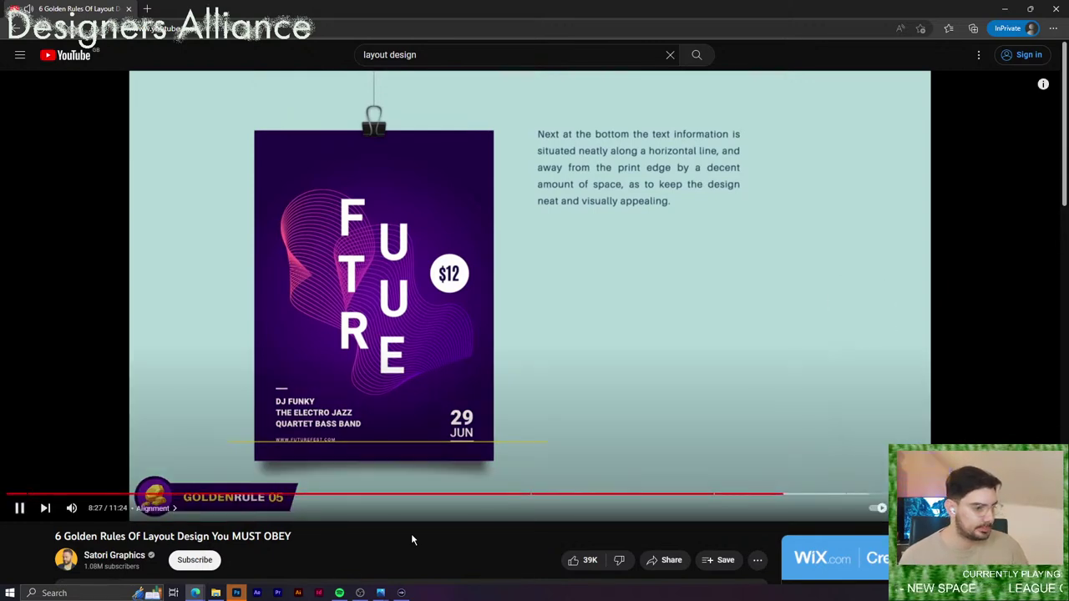
{"action": "key", "text": "Right"}
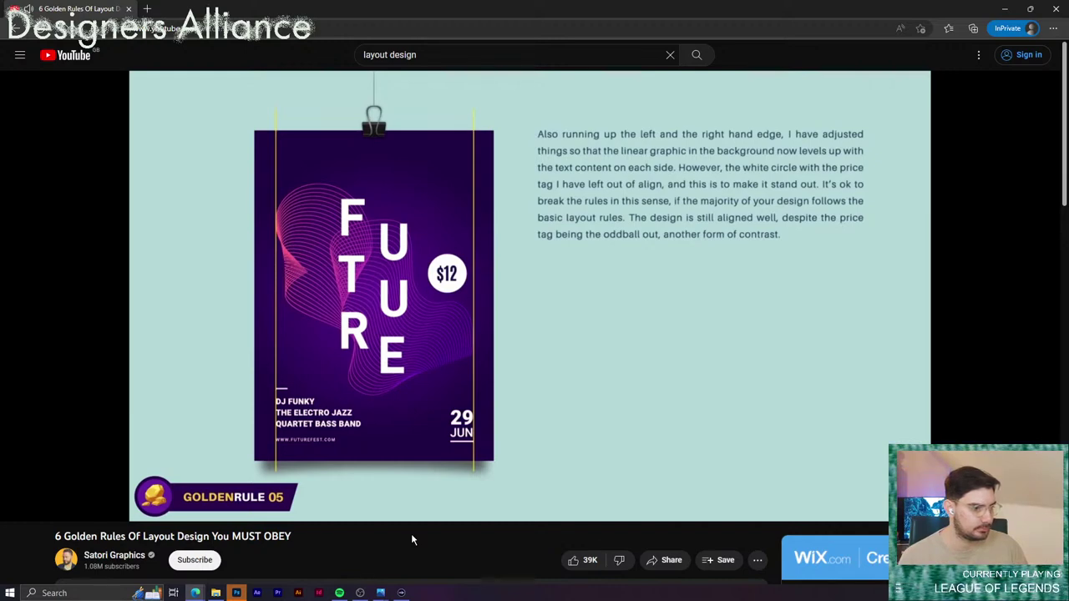
{"action": "key", "text": "Left"}
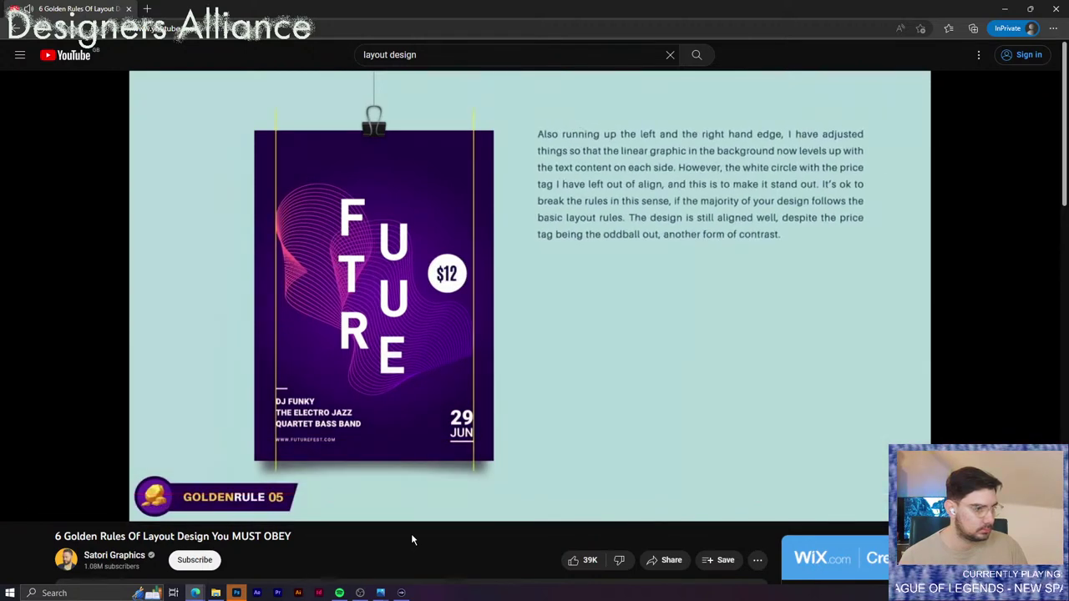
{"action": "key", "text": "Right"}
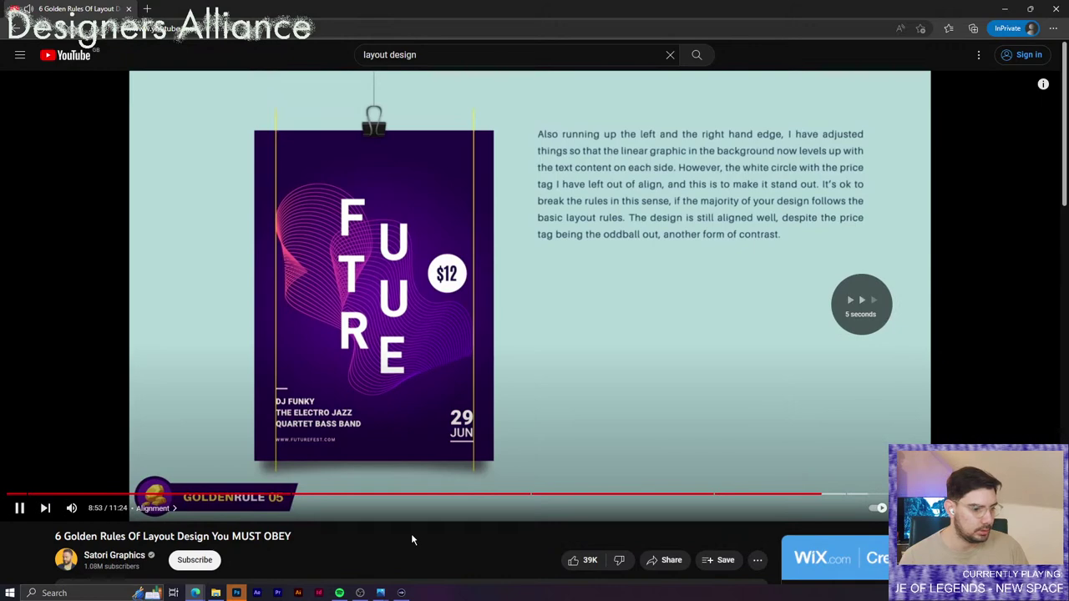
{"action": "key", "text": "Right"}
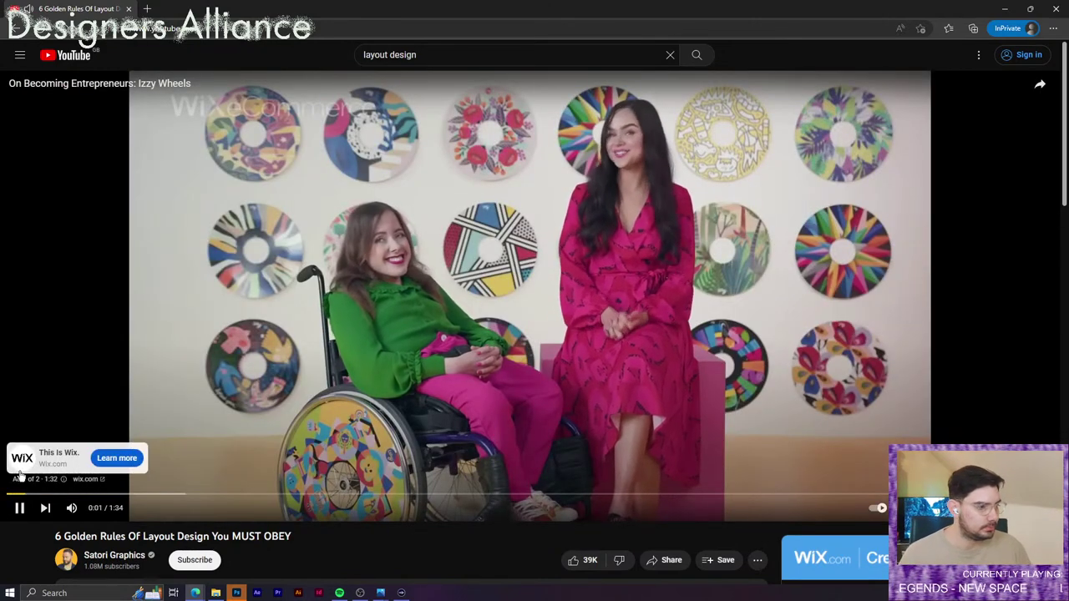
{"action": "left_click", "coordinate": [17, 508]}
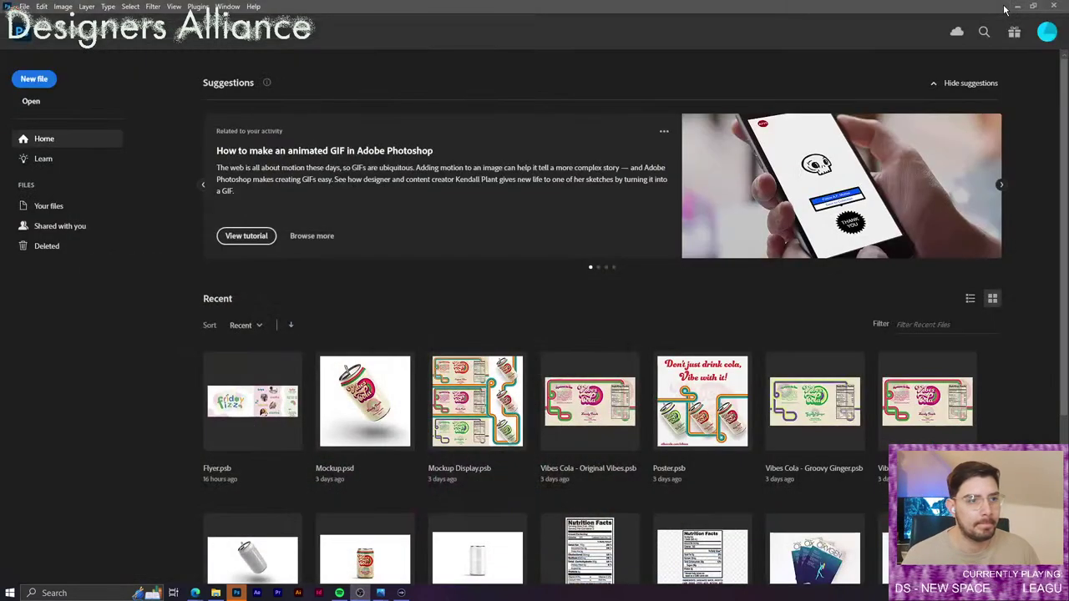
Switch to Photoshop, open the recent file Flyer.psb and clear the artboard selection.
{"action": "left_click", "coordinate": [1005, 8]}
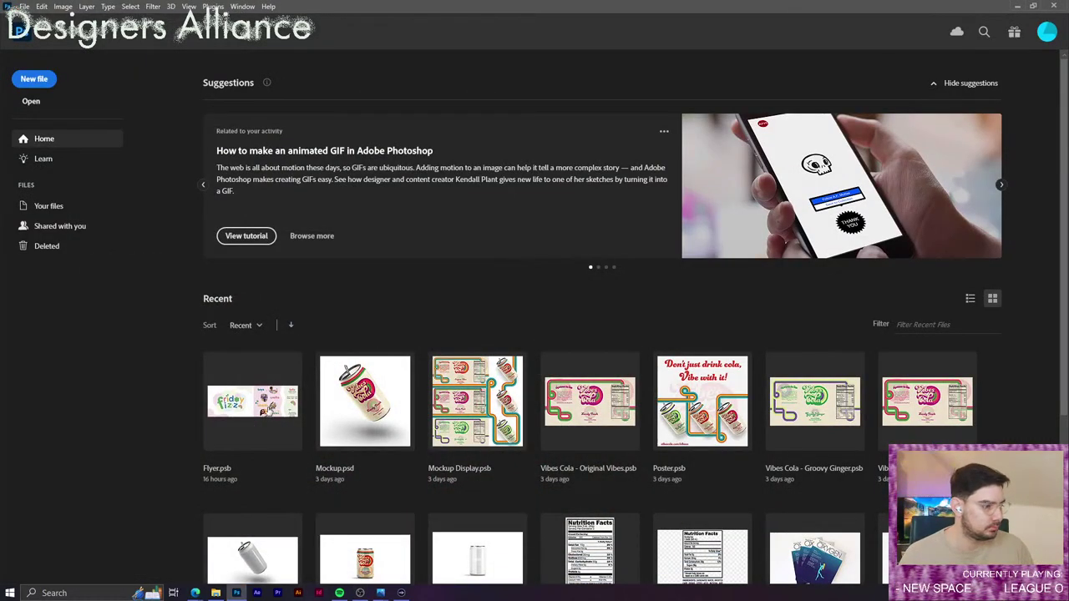
{"action": "left_click", "coordinate": [267, 409]}
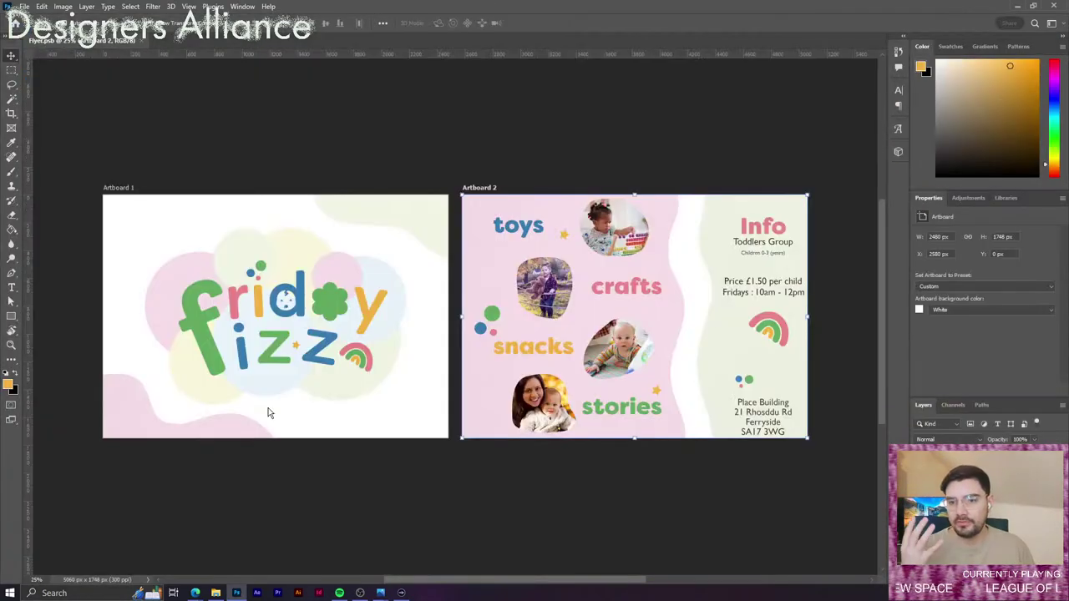
{"action": "left_click", "coordinate": [474, 534]}
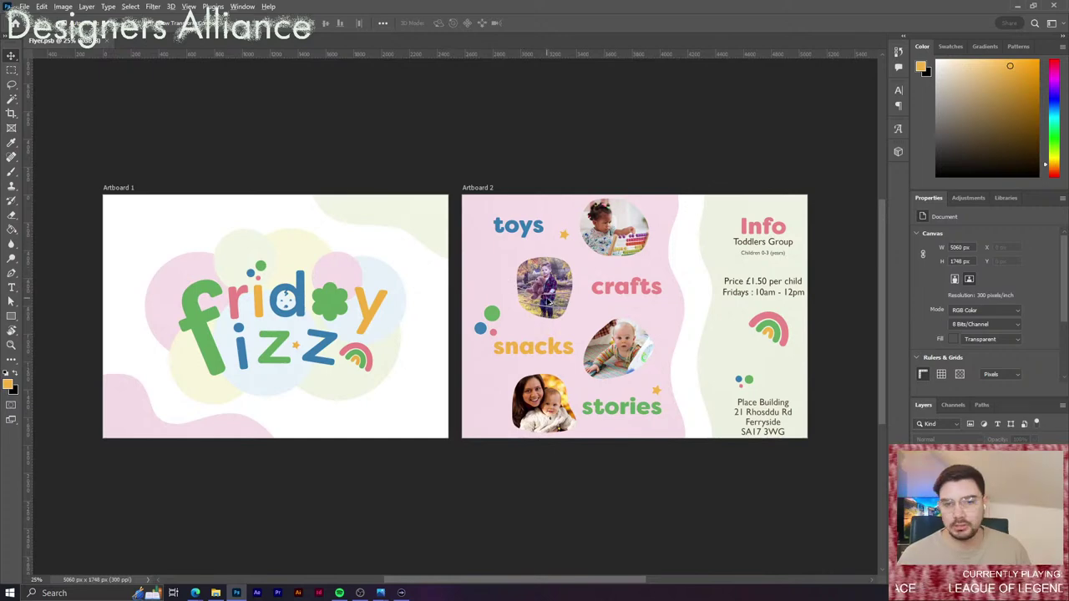
Remove the pale green wavy background shape from behind the info text on Artboard 2.
{"action": "scroll", "coordinate": [547, 298], "scroll_direction": "up", "scroll_amount": 3}
{"action": "left_click_drag", "start_coordinate": [662, 297], "coordinate": [445, 295]}
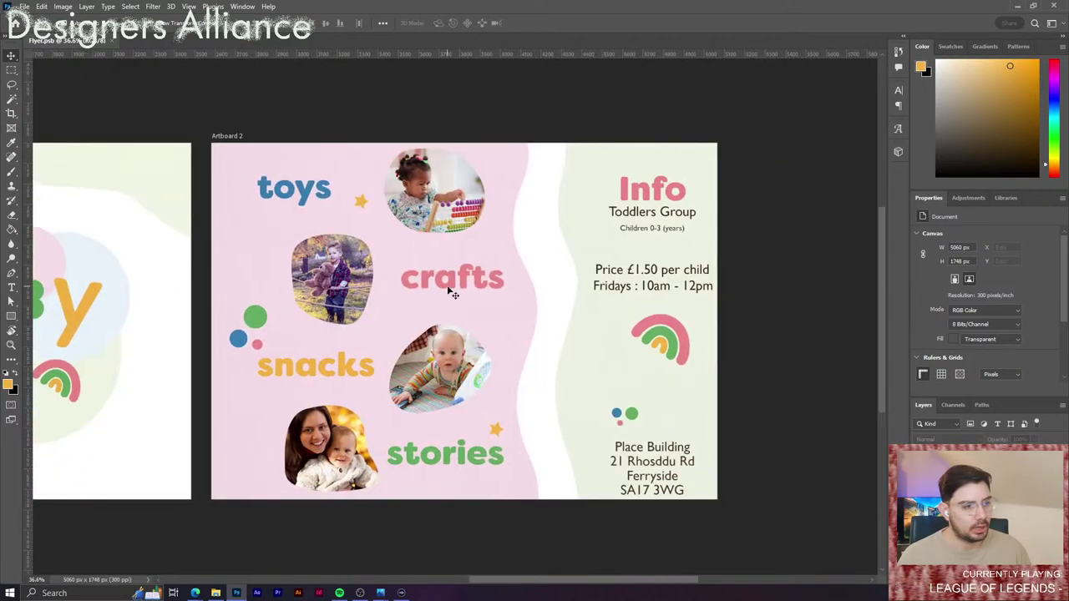
{"action": "scroll", "coordinate": [445, 296], "scroll_direction": "up", "scroll_amount": 2}
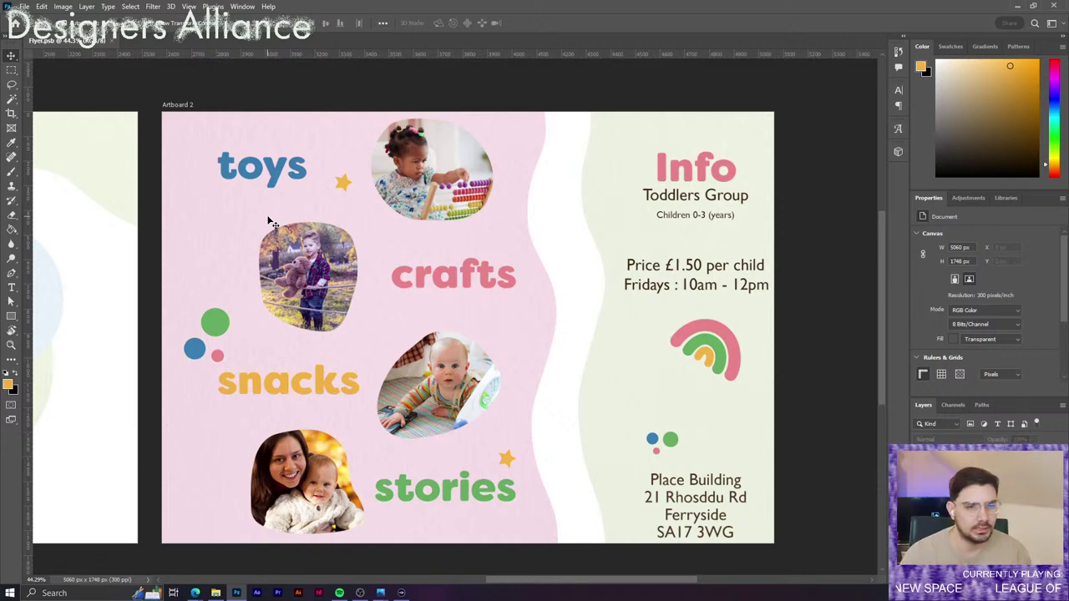
{"action": "left_click", "coordinate": [633, 391]}
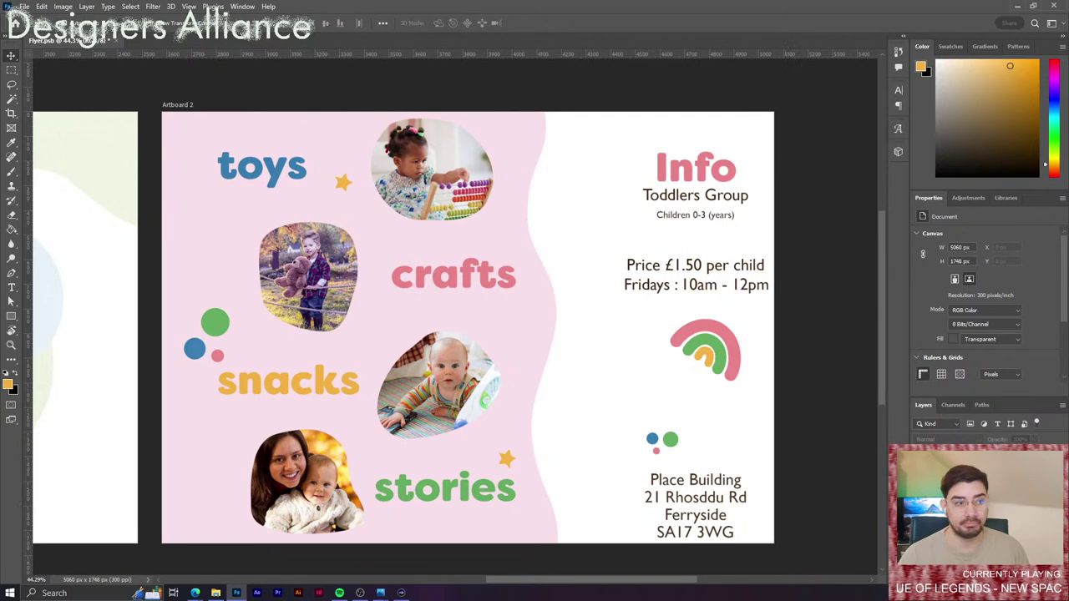
{"action": "mouse_move", "coordinate": [780, 409]}
{"action": "left_mouse_down"}
{"action": "mouse_move", "coordinate": [814, 426]}
{"action": "mouse_move", "coordinate": [777, 425]}
{"action": "left_mouse_up"}
{"action": "scroll", "coordinate": [820, 428], "scroll_direction": "down", "scroll_amount": 2}
{"action": "scroll", "coordinate": [820, 429], "scroll_direction": "up", "scroll_amount": 2}
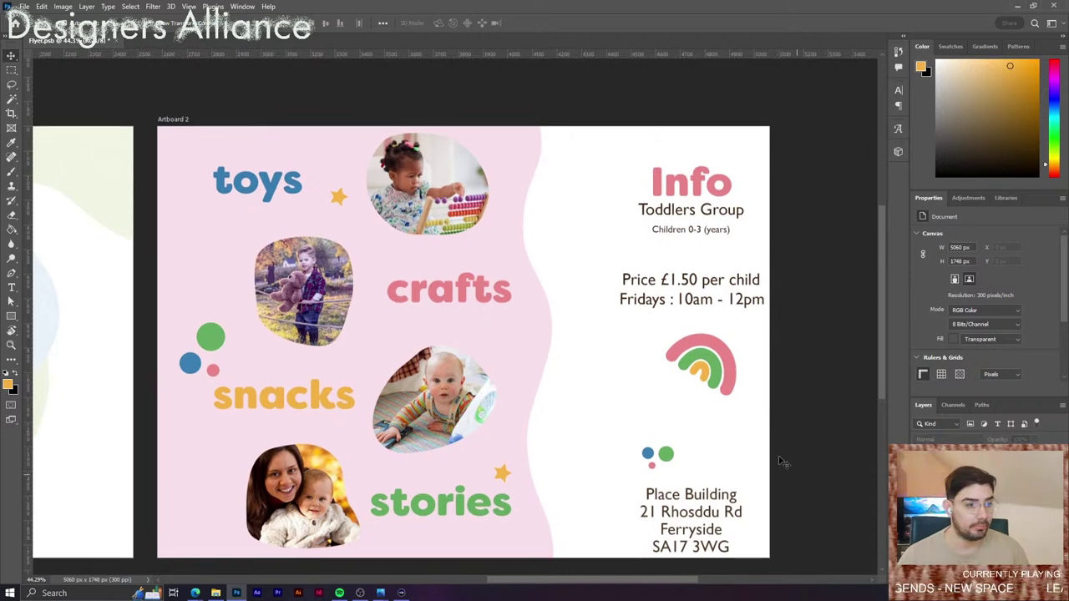
{"action": "scroll", "coordinate": [714, 194], "scroll_direction": "up", "scroll_amount": 6}
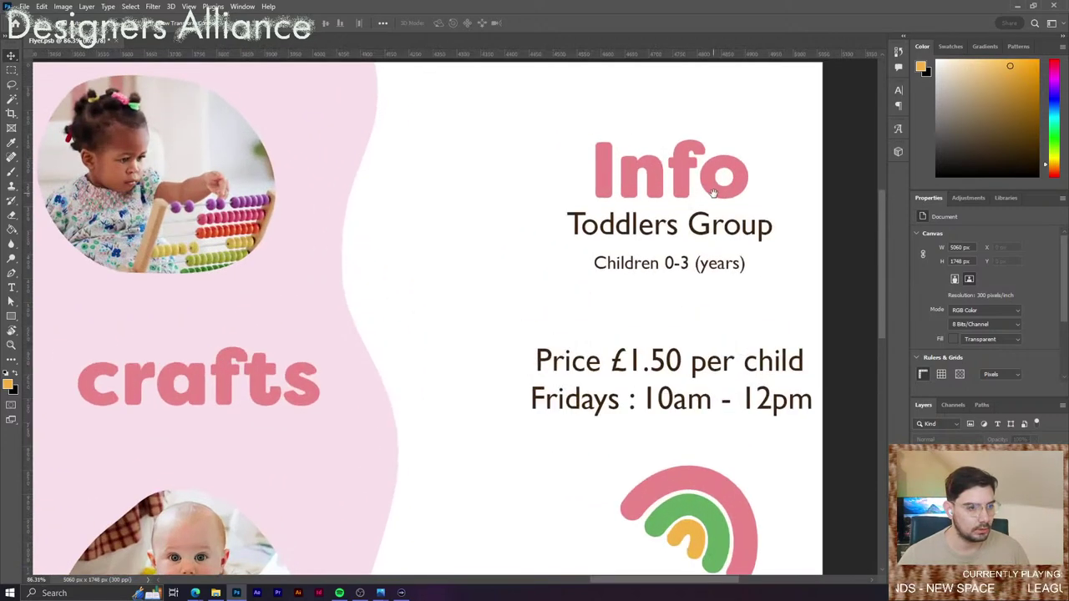
{"action": "left_click_drag", "start_coordinate": [714, 194], "coordinate": [373, 170]}
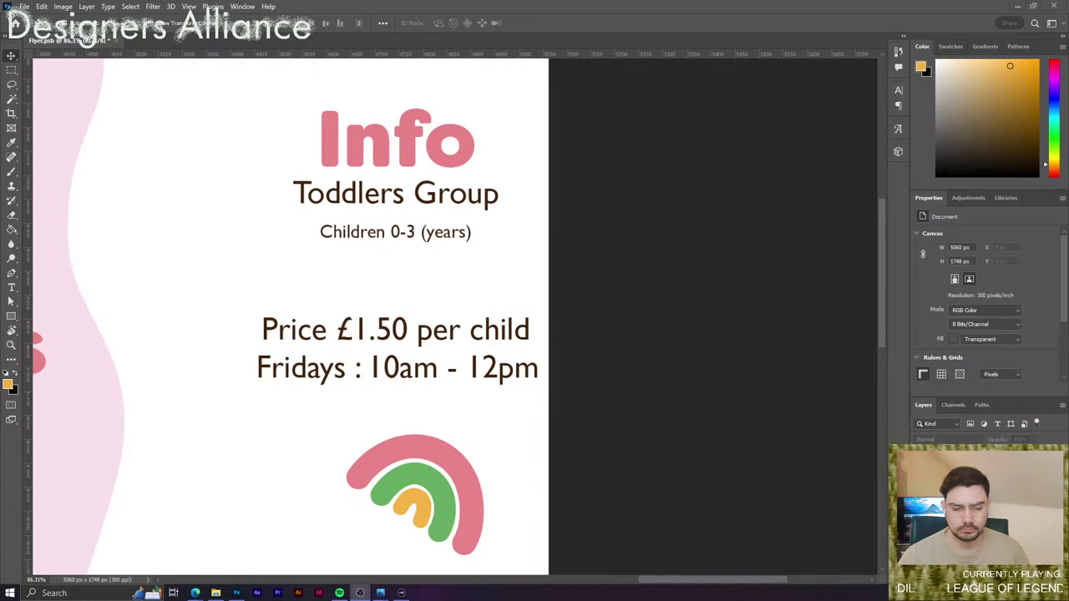
{"action": "left_click_drag", "start_coordinate": [628, 359], "coordinate": [677, 324]}
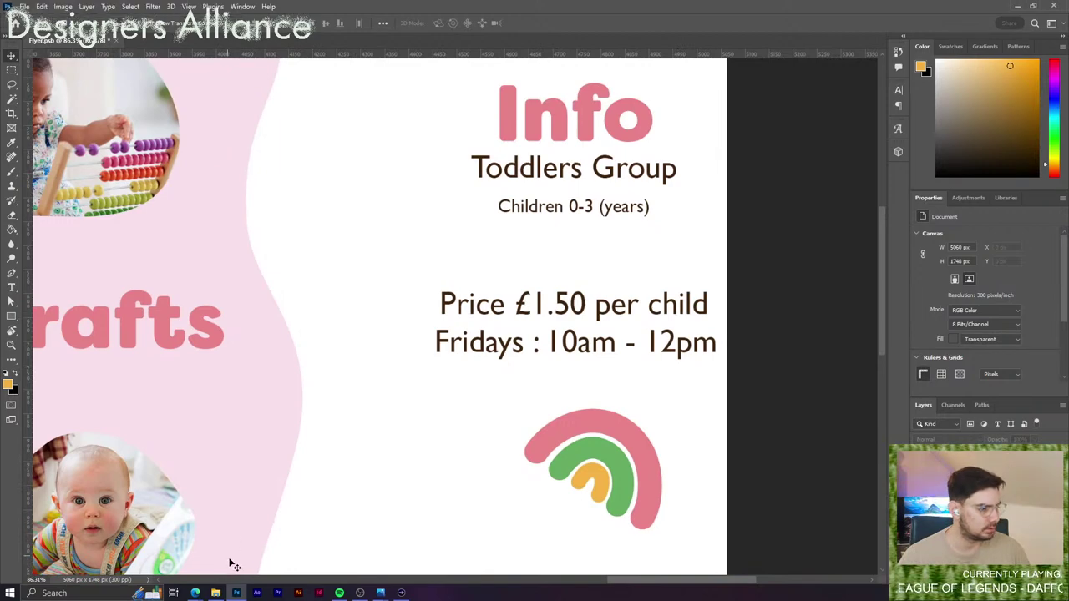
Close the Artboard 1.png and Artboard 2.png image previews in Photos.
{"action": "mouse_move", "coordinate": [401, 593]}
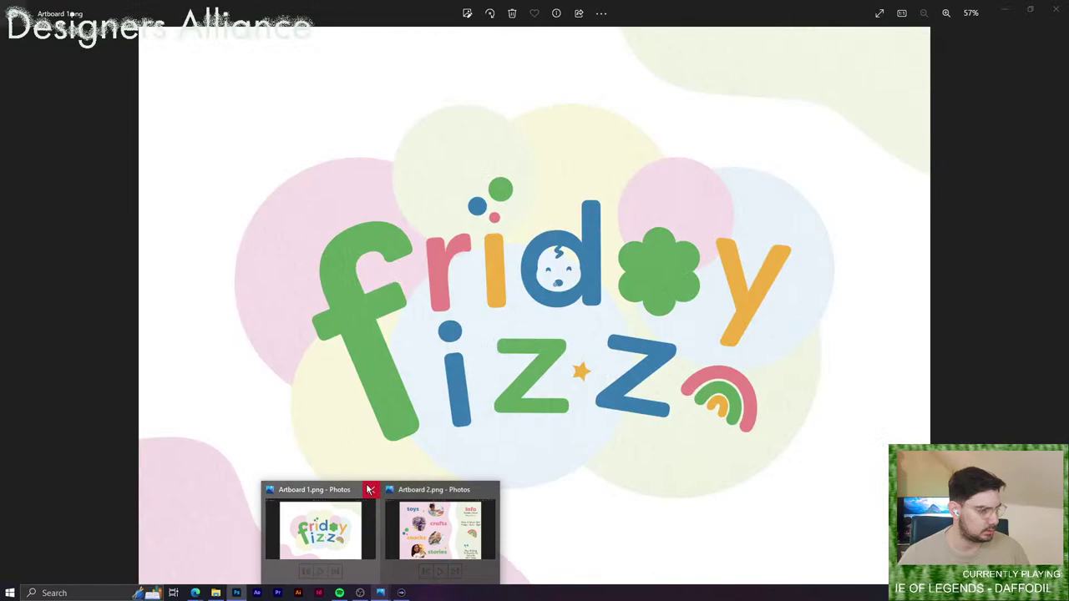
{"action": "left_click", "coordinate": [375, 490]}
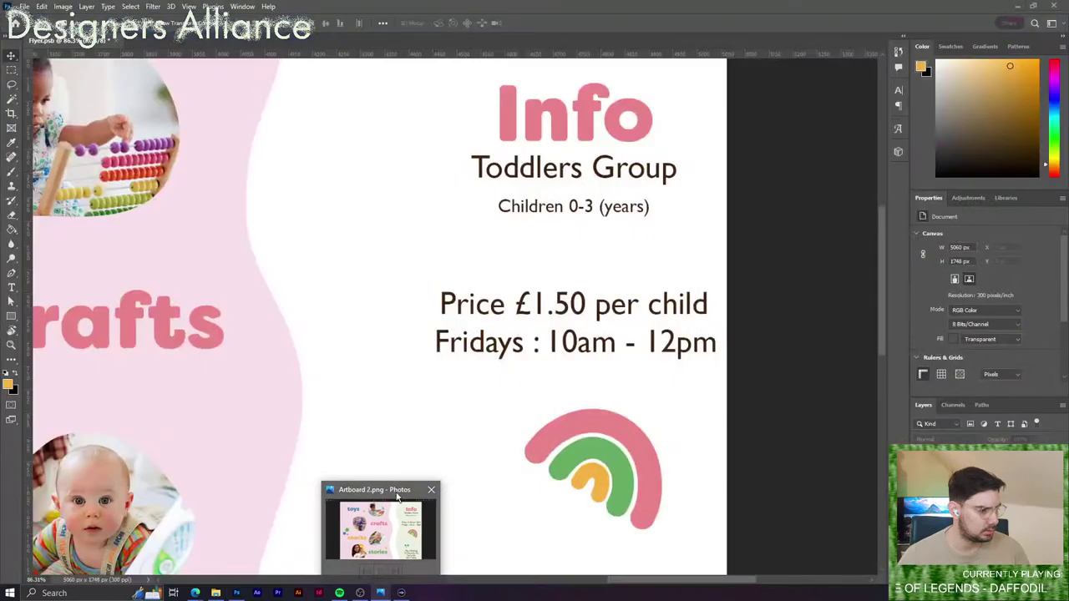
{"action": "left_click", "coordinate": [431, 489]}
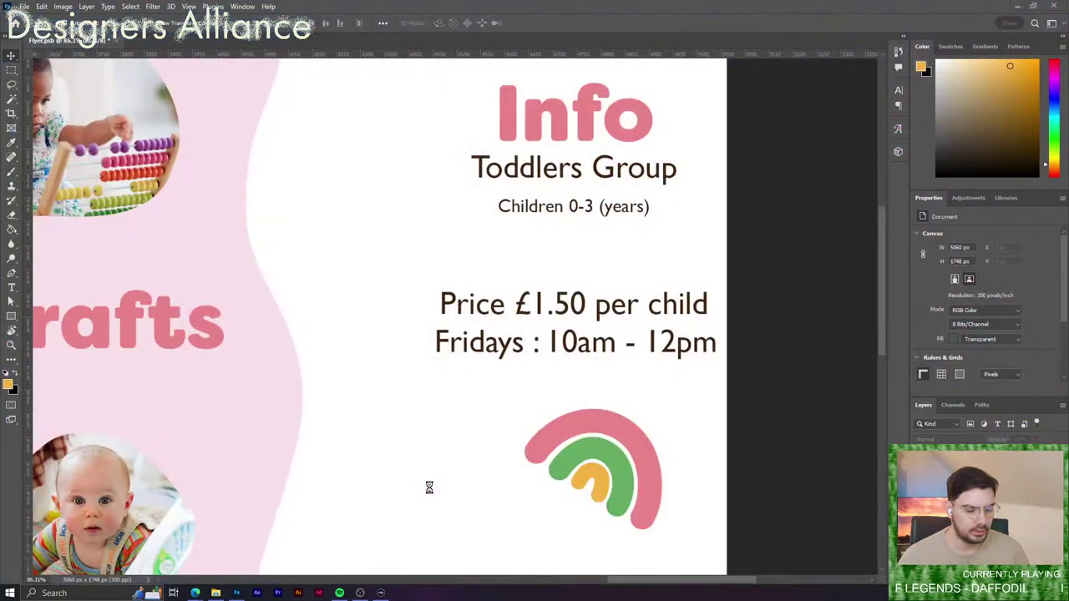
Open Task Manager and inspect the performance data for the CPU, memory and Disk 0 (D:).
{"action": "right_click", "coordinate": [568, 593]}
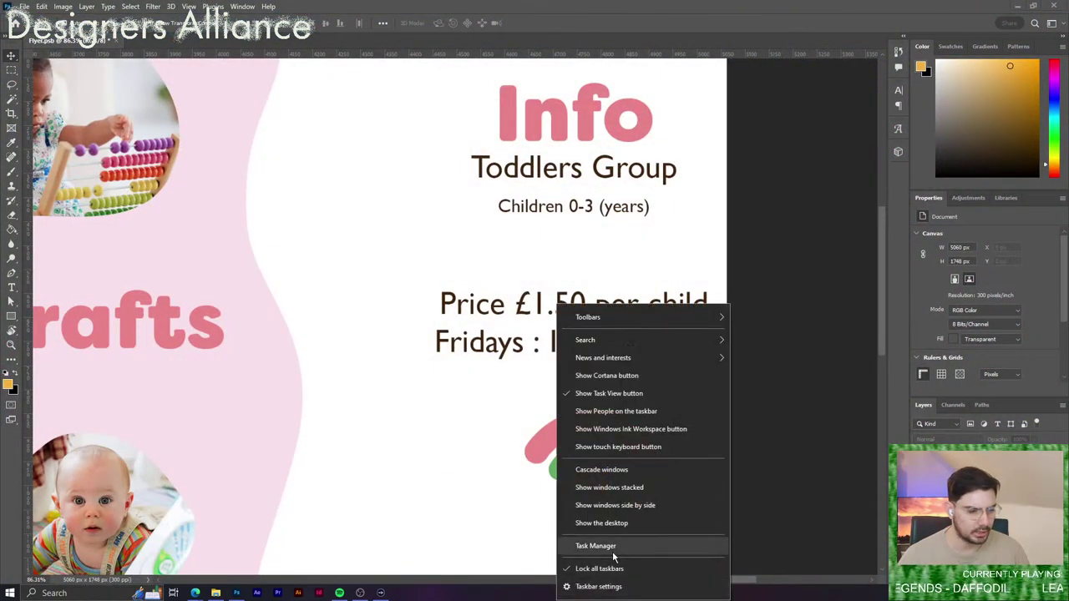
{"action": "left_click", "coordinate": [612, 549]}
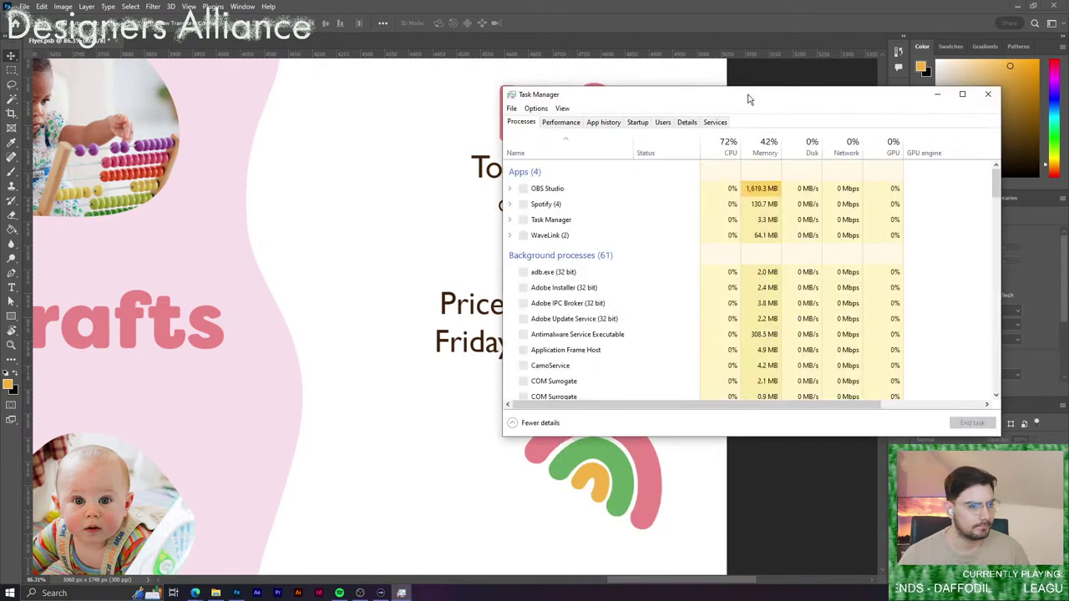
{"action": "left_click", "coordinate": [558, 123]}
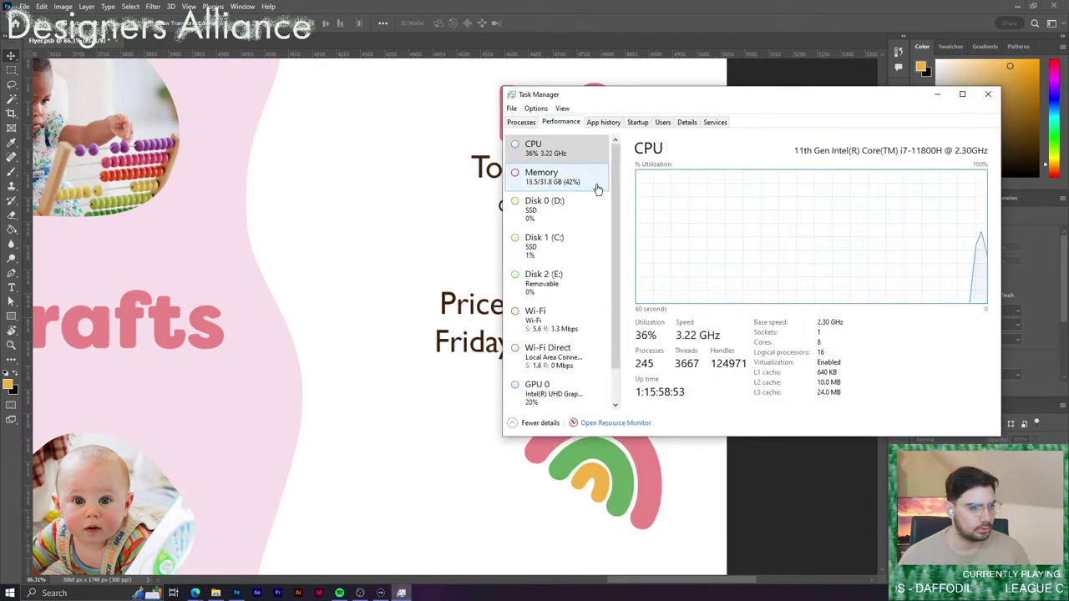
{"action": "scroll", "coordinate": [617, 203], "scroll_direction": "down", "scroll_amount": 1}
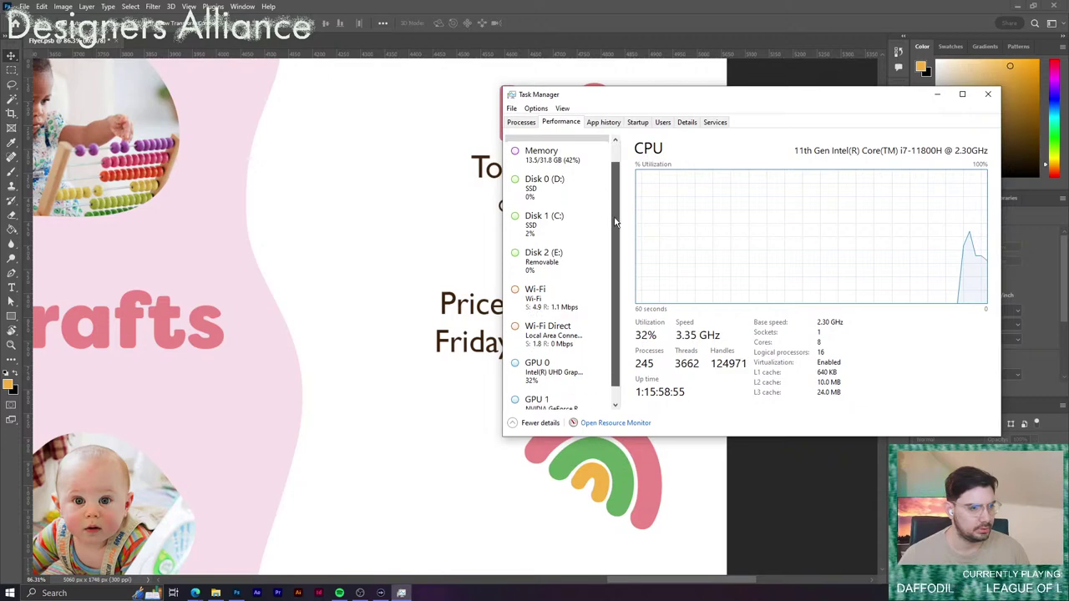
{"action": "scroll", "coordinate": [585, 183], "scroll_direction": "up", "scroll_amount": 1}
{"action": "left_click", "coordinate": [574, 175]}
{"action": "left_click", "coordinate": [569, 208]}
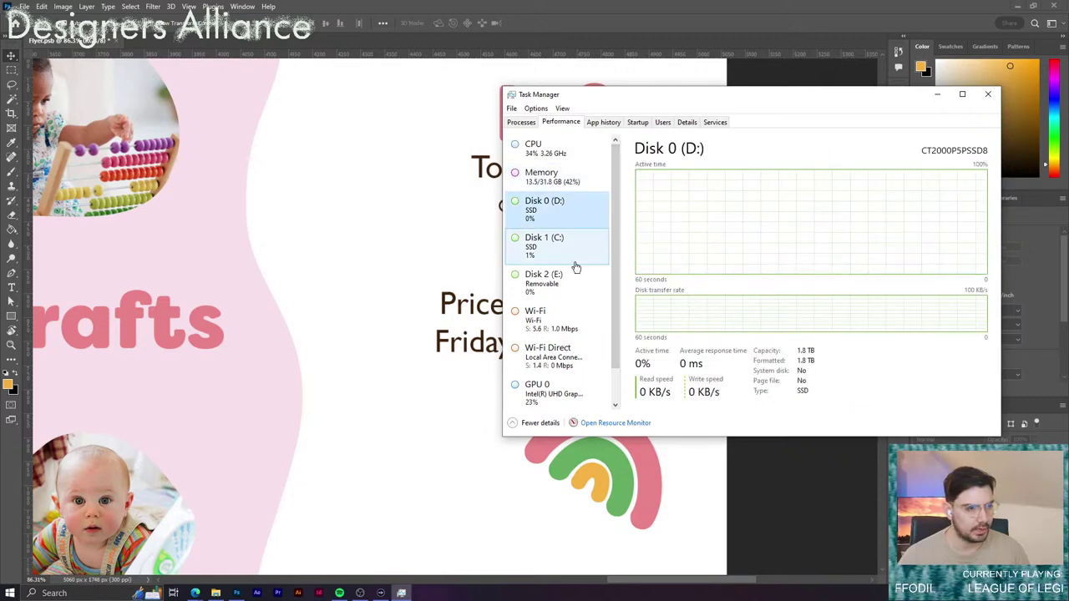
Inspect the Wi-Fi, Wi-Fi Direct and Disk 2 (E:) activity graphs.
{"action": "scroll", "coordinate": [573, 269], "scroll_direction": "down", "scroll_amount": 1}
{"action": "left_click", "coordinate": [570, 299]}
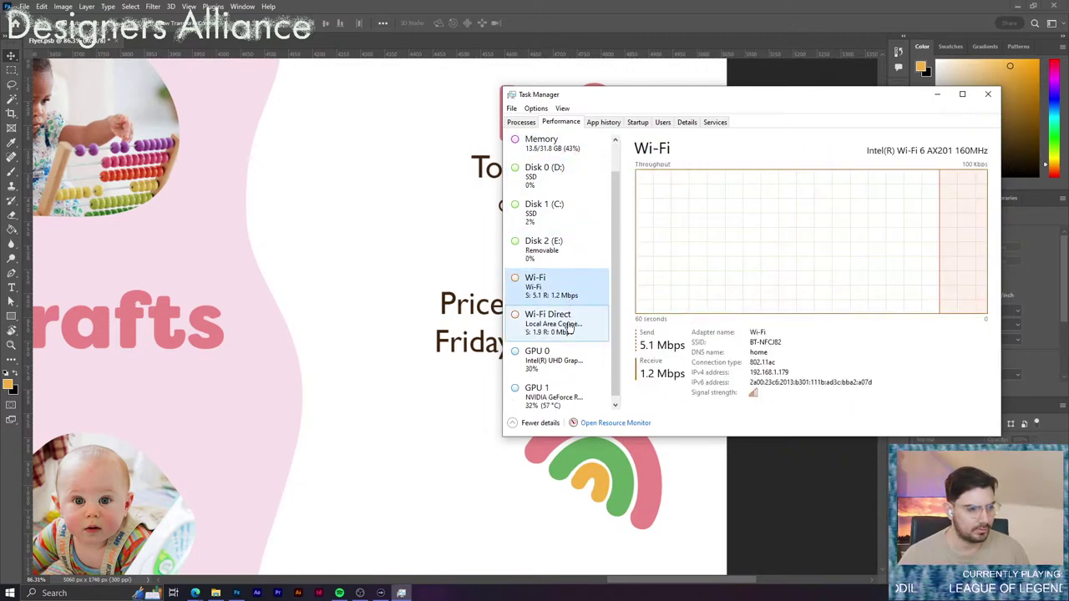
{"action": "left_click", "coordinate": [568, 328]}
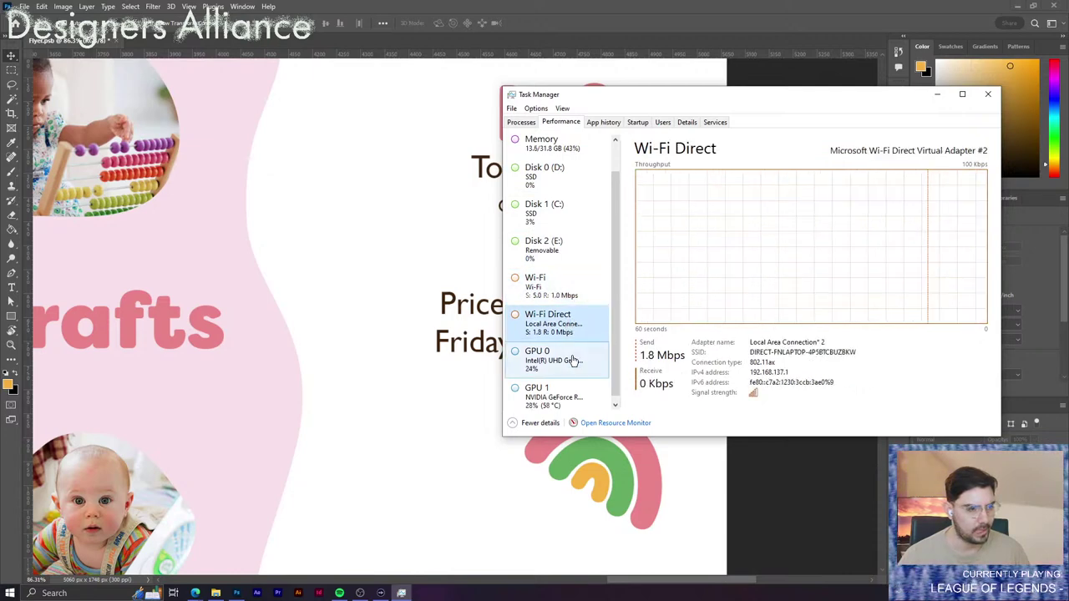
{"action": "scroll", "coordinate": [580, 293], "scroll_direction": "up", "scroll_amount": 1}
{"action": "left_click", "coordinate": [580, 318]}
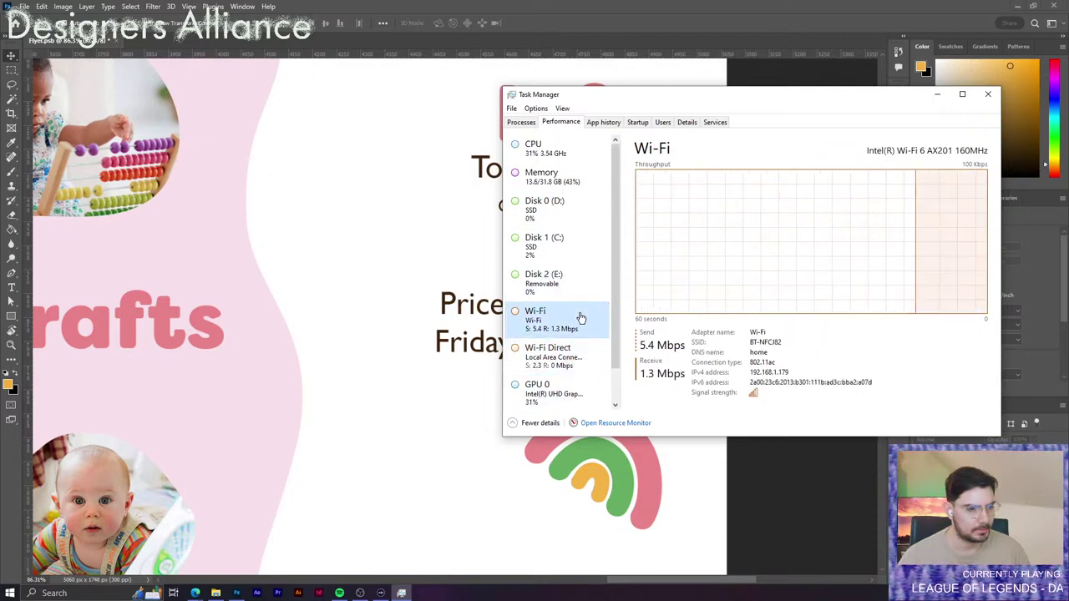
{"action": "left_click", "coordinate": [576, 297]}
{"action": "left_click", "coordinate": [573, 322]}
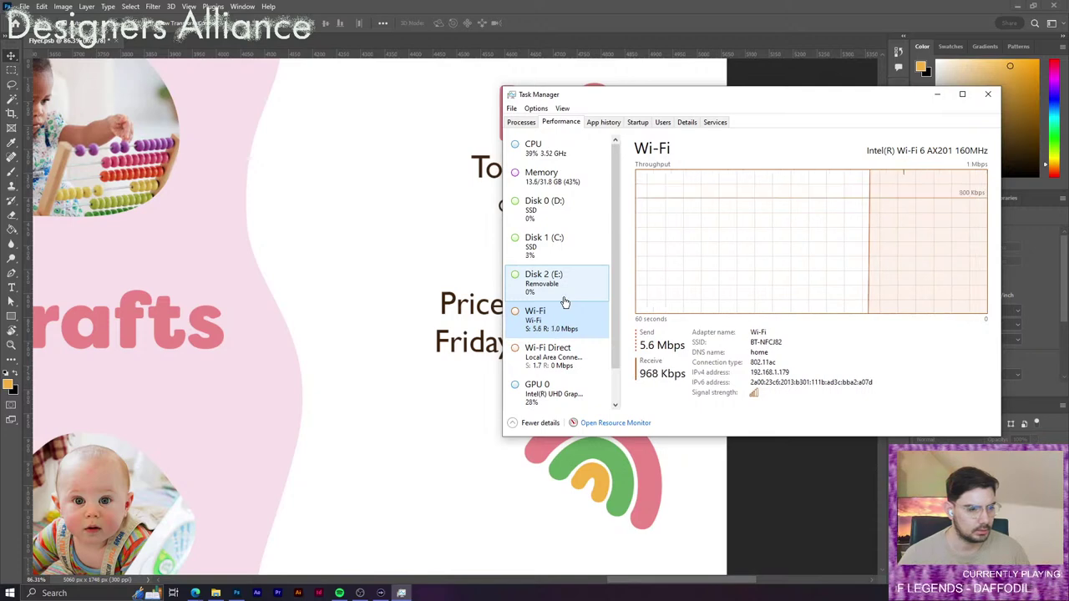
{"action": "left_click", "coordinate": [563, 301]}
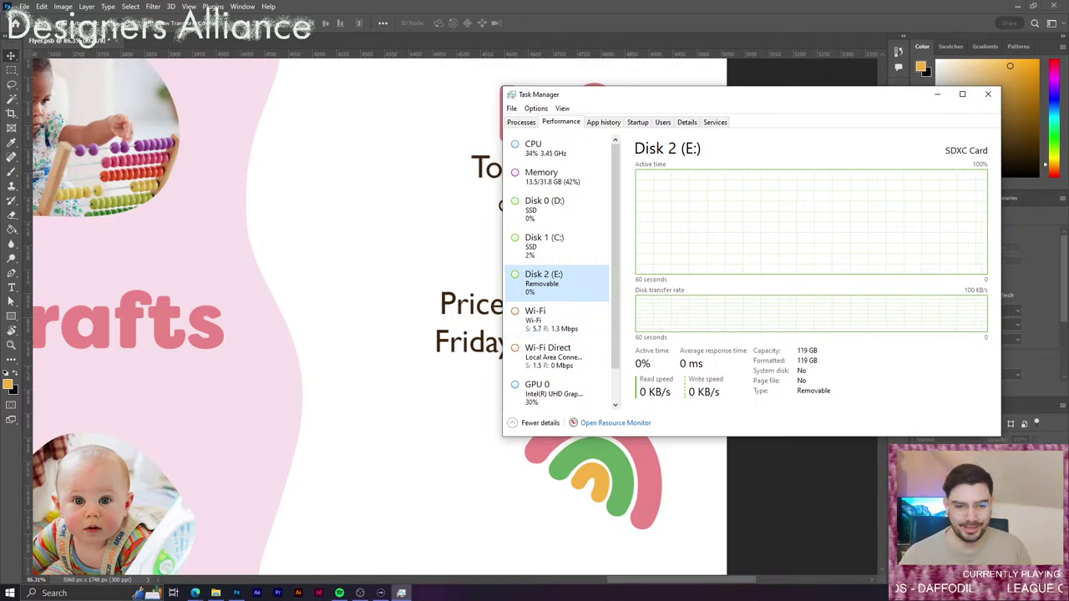
Review the performance graphs for Wi-Fi, Disk 1 (C:), the CPU and GPU 1.
{"action": "key", "text": "alt+Tab"}
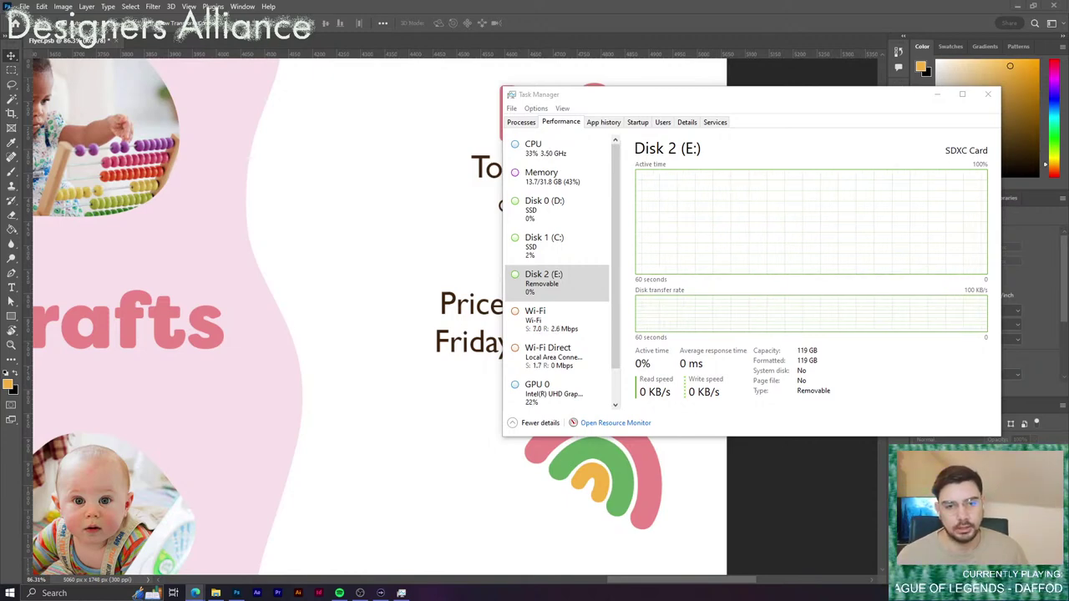
{"action": "left_click", "coordinate": [560, 317]}
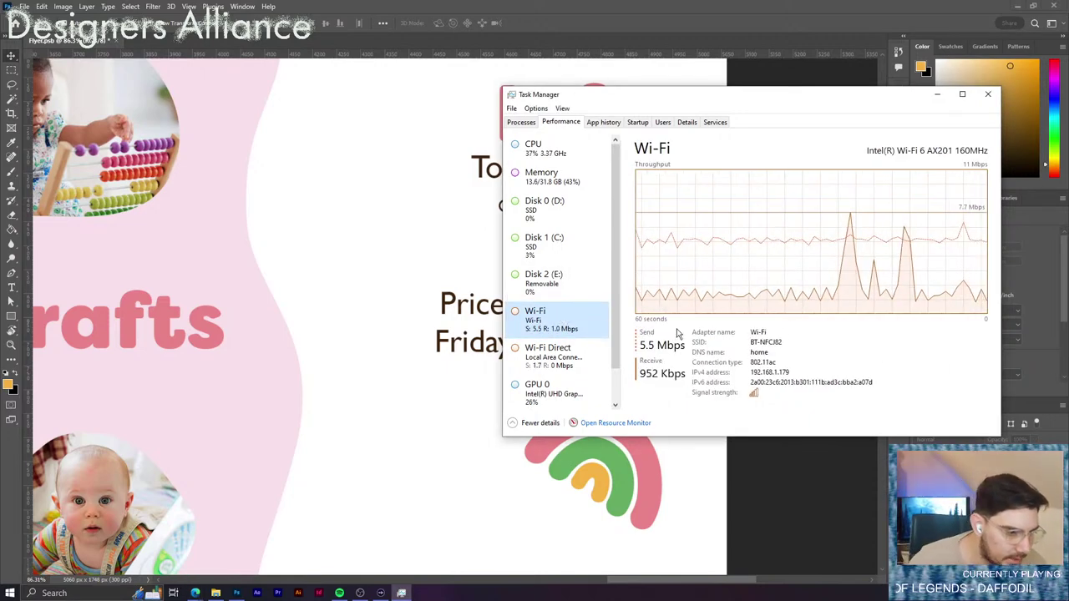
{"action": "left_click", "coordinate": [528, 259]}
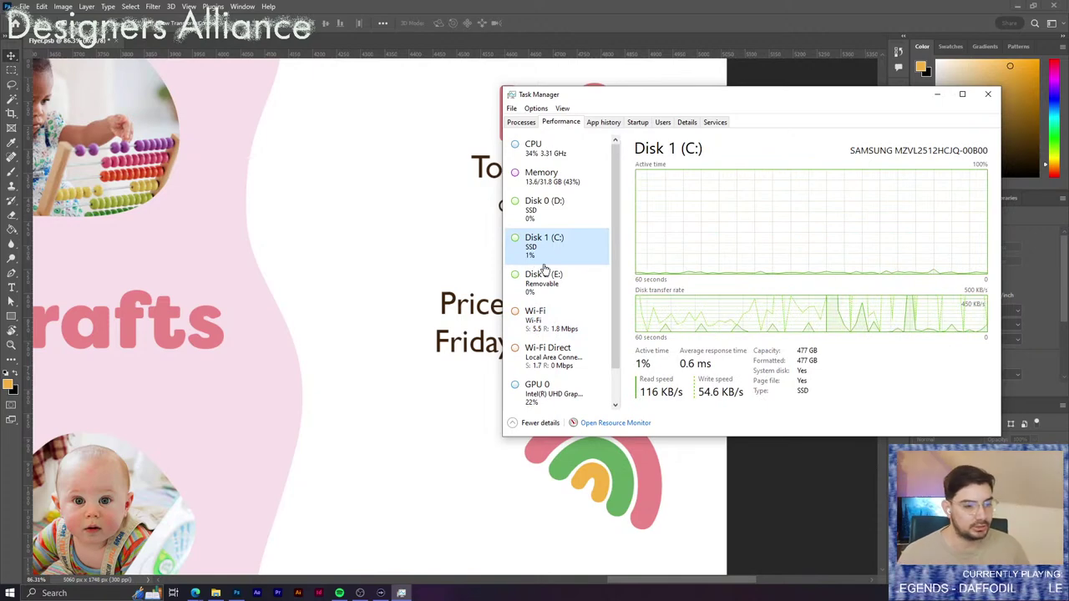
{"action": "left_click", "coordinate": [568, 151]}
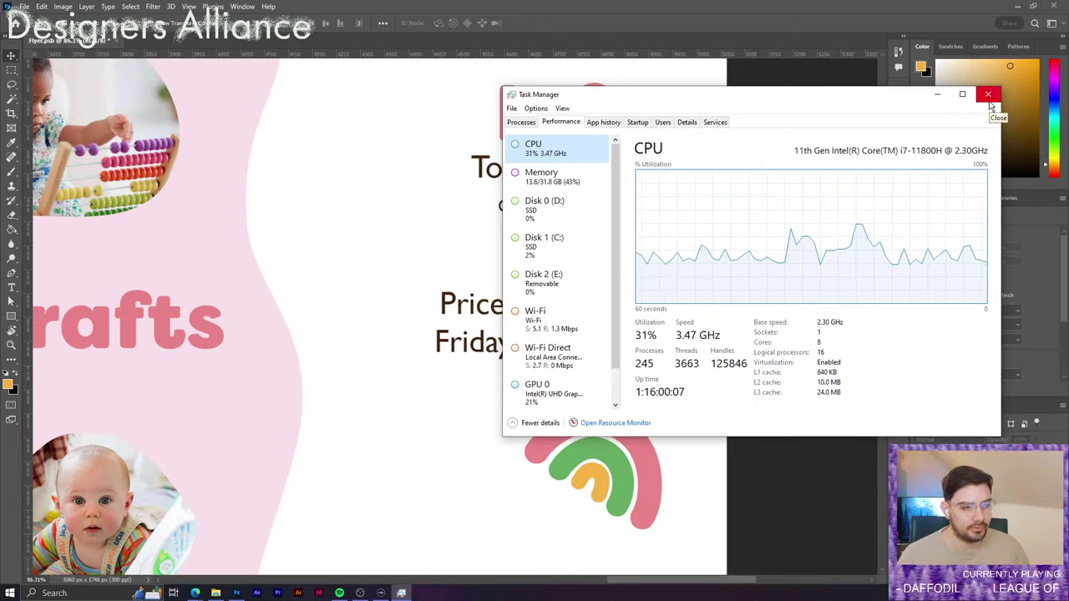
{"action": "scroll", "coordinate": [581, 375], "scroll_direction": "down", "scroll_amount": 1}
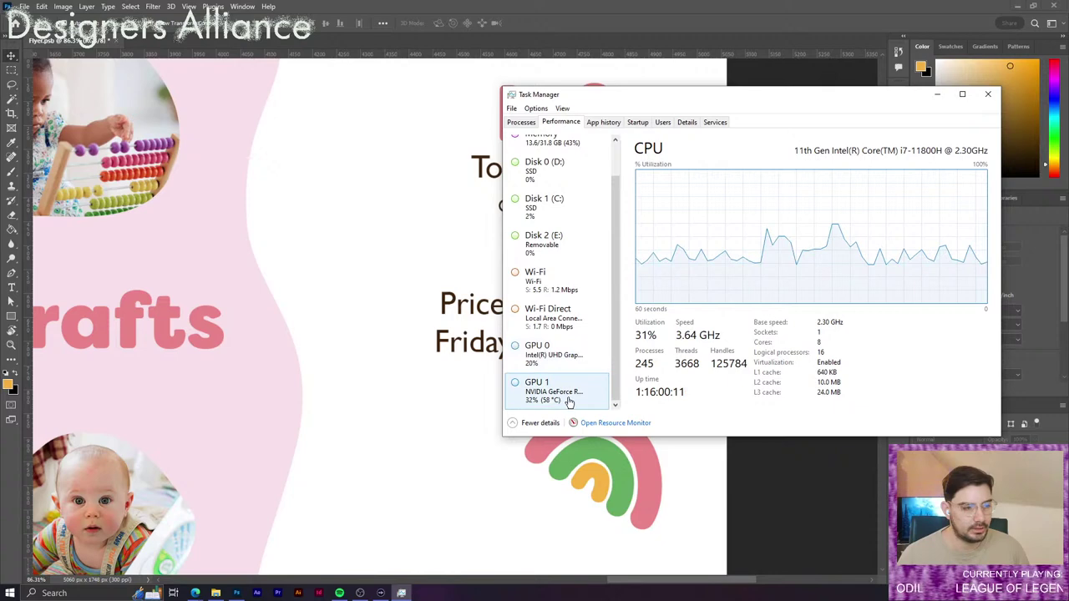
{"action": "left_click", "coordinate": [568, 400]}
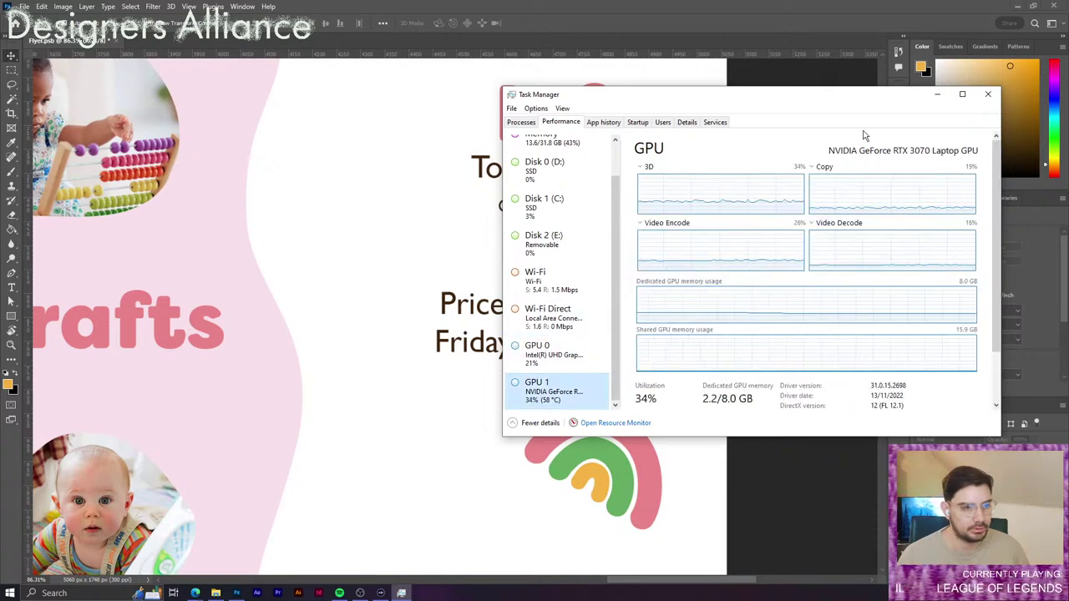
Close Task Manager and examine the Info text area on Artboard 2 of the flyer.
{"action": "left_click", "coordinate": [988, 94]}
{"action": "left_click_drag", "start_coordinate": [763, 212], "coordinate": [736, 217]}
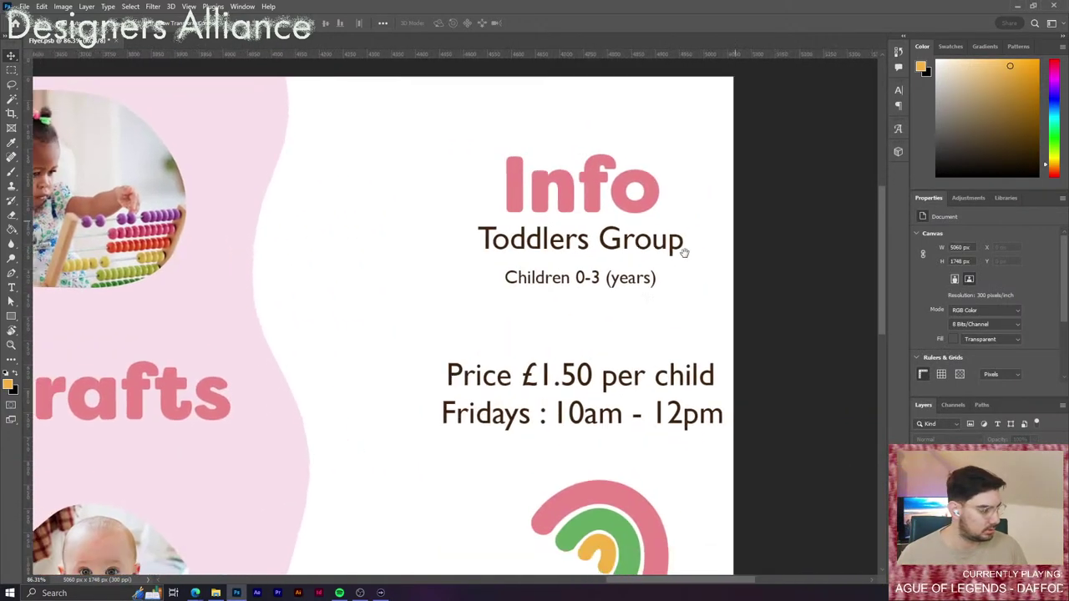
{"action": "left_click_drag", "start_coordinate": [683, 253], "coordinate": [763, 298]}
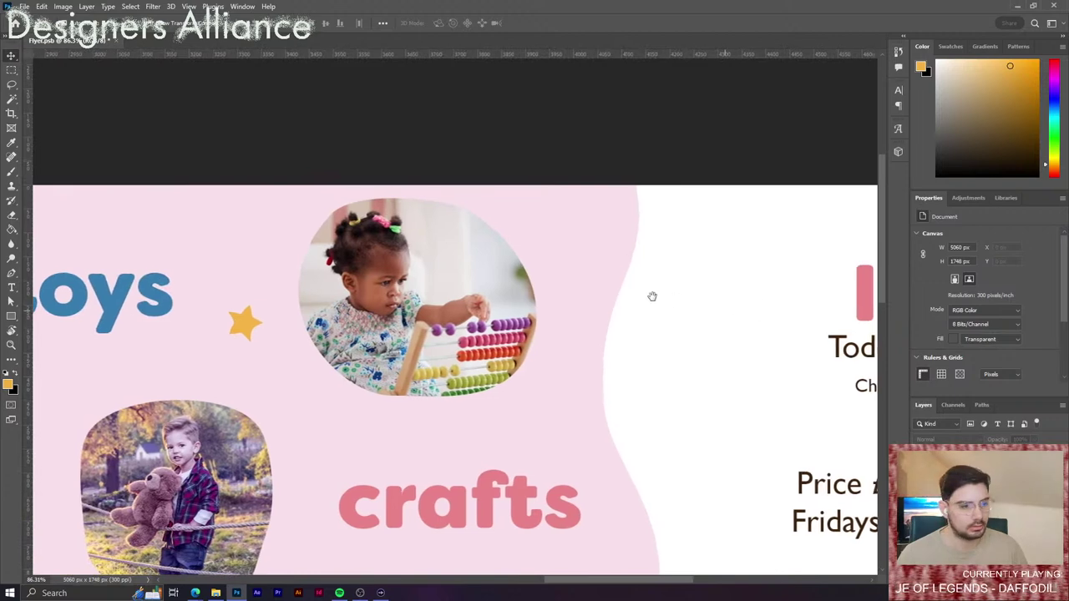
{"action": "left_click_drag", "start_coordinate": [653, 297], "coordinate": [532, 268]}
{"action": "left_click_drag", "start_coordinate": [663, 365], "coordinate": [516, 356]}
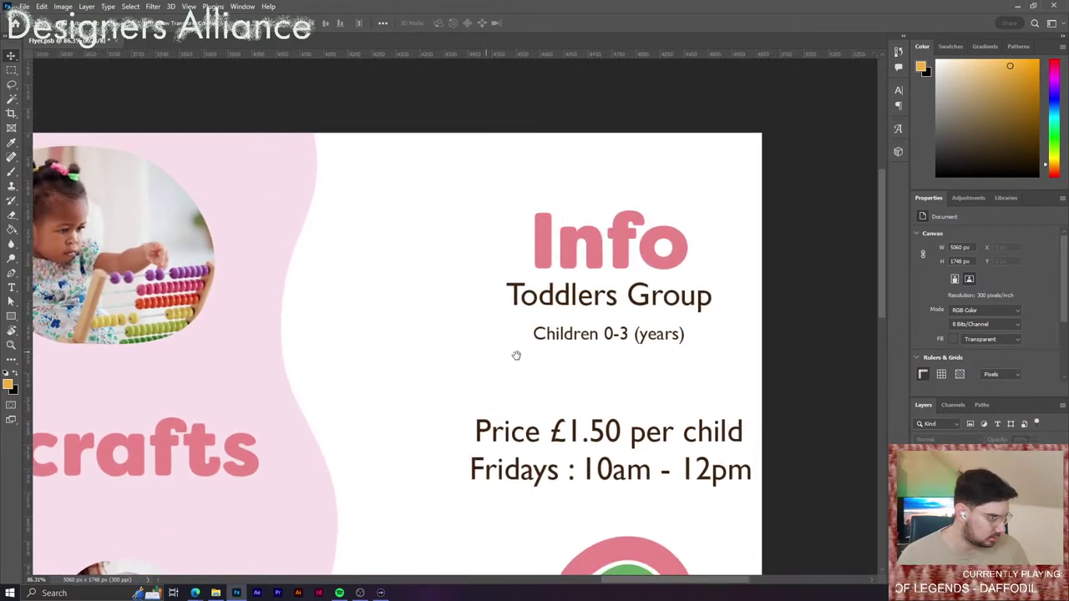
{"action": "left_click_drag", "start_coordinate": [594, 376], "coordinate": [621, 282]}
{"action": "scroll", "coordinate": [625, 289], "scroll_direction": "down", "scroll_amount": 3}
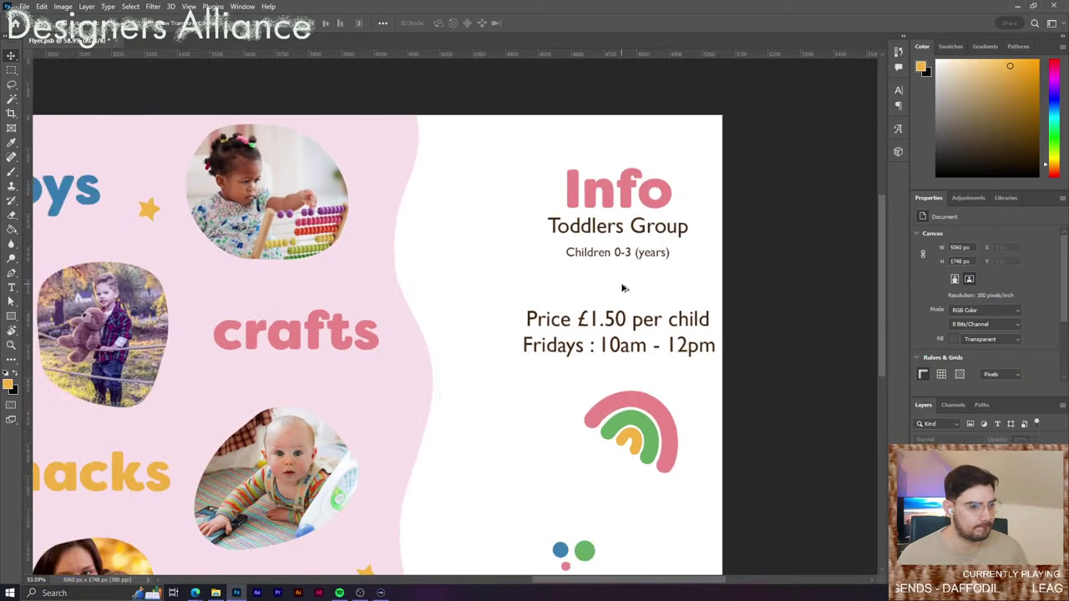
Examine the overall arrangement of Artboard 2, comparing the activity titles and photos with the Info column.
{"action": "scroll", "coordinate": [622, 288], "scroll_direction": "down", "scroll_amount": 3}
{"action": "left_click_drag", "start_coordinate": [623, 326], "coordinate": [657, 319]}
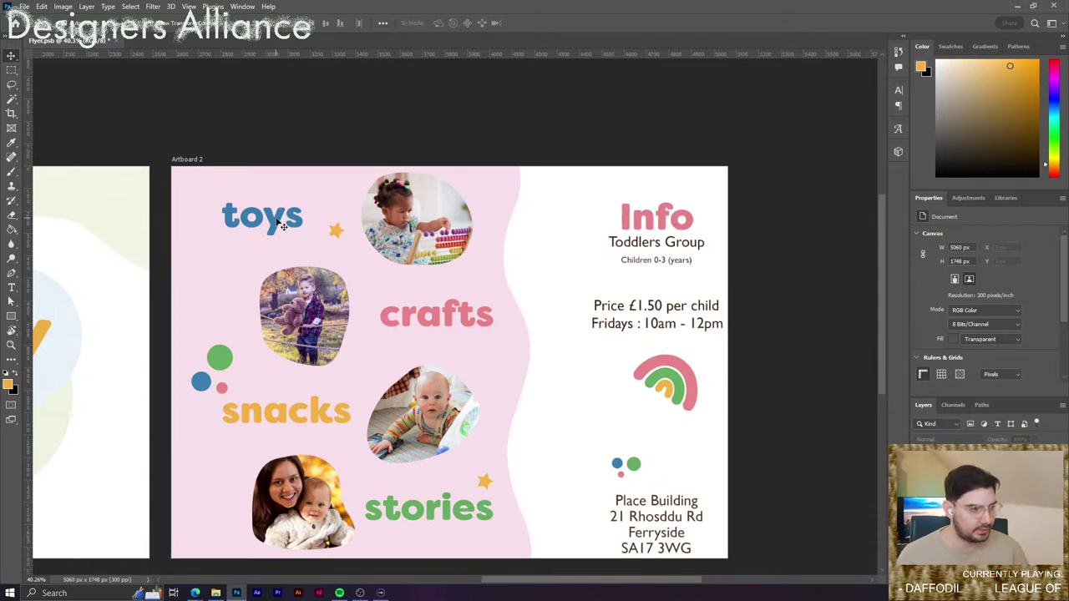
{"action": "left_click_drag", "start_coordinate": [388, 272], "coordinate": [288, 266]}
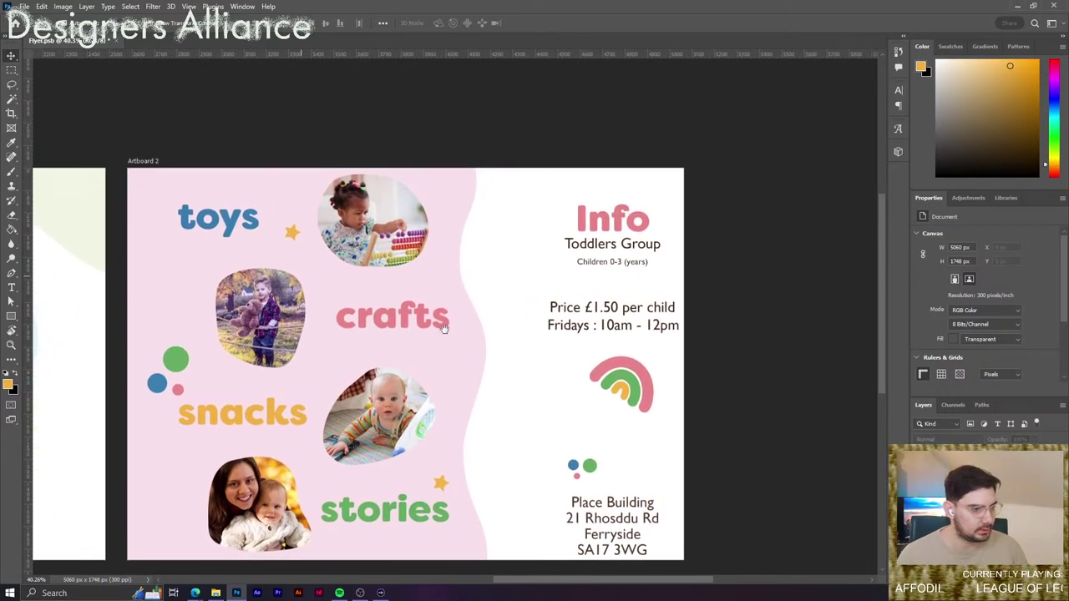
{"action": "left_click_drag", "start_coordinate": [351, 324], "coordinate": [520, 295]}
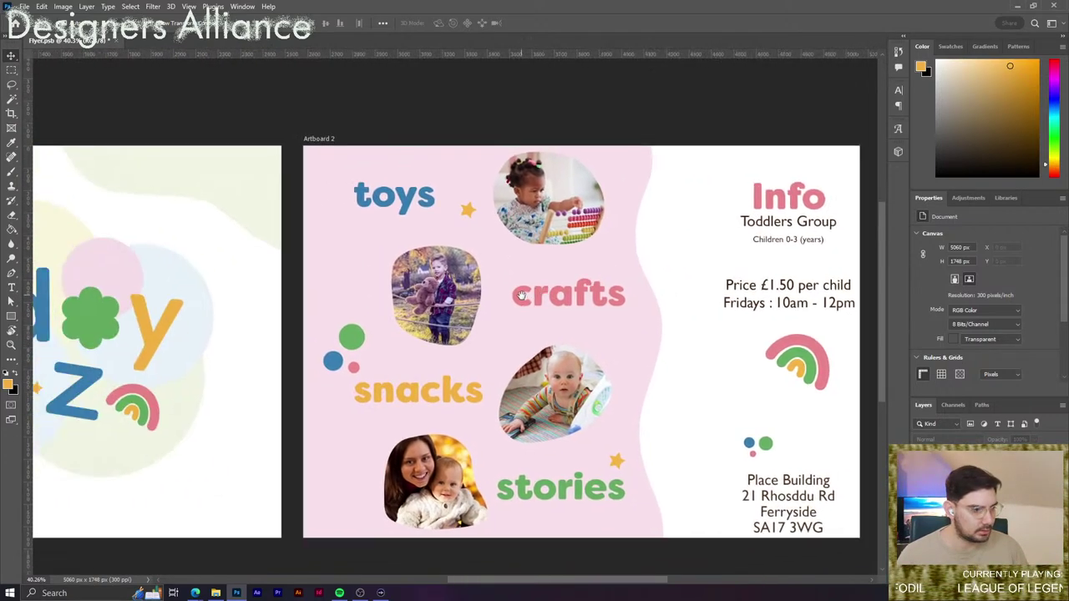
{"action": "scroll", "coordinate": [489, 279], "scroll_direction": "up", "scroll_amount": 2}
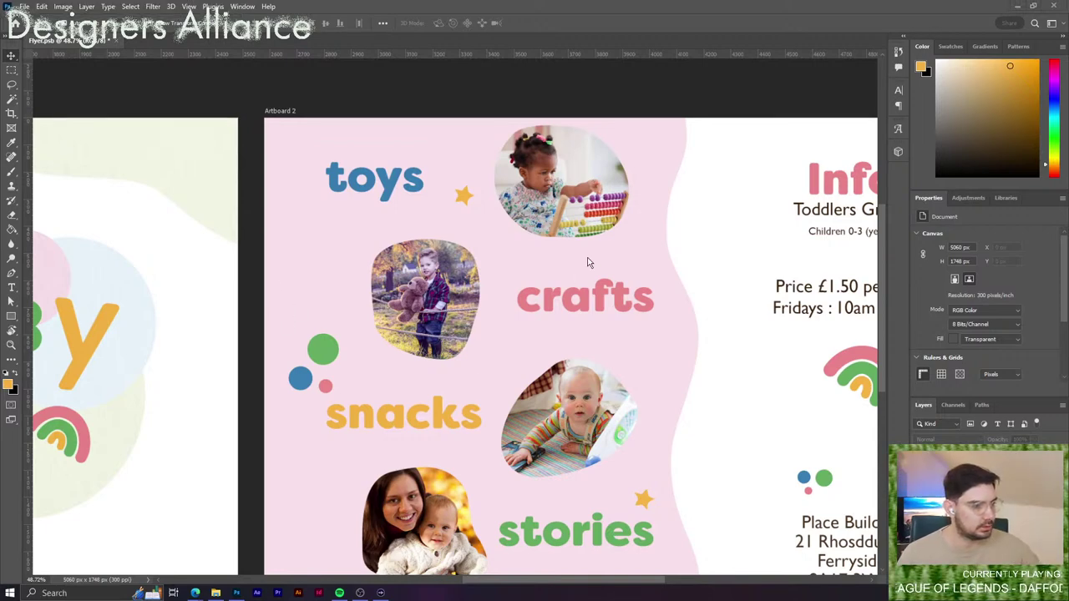
{"action": "scroll", "coordinate": [613, 222], "scroll_direction": "right", "scroll_amount": 3}
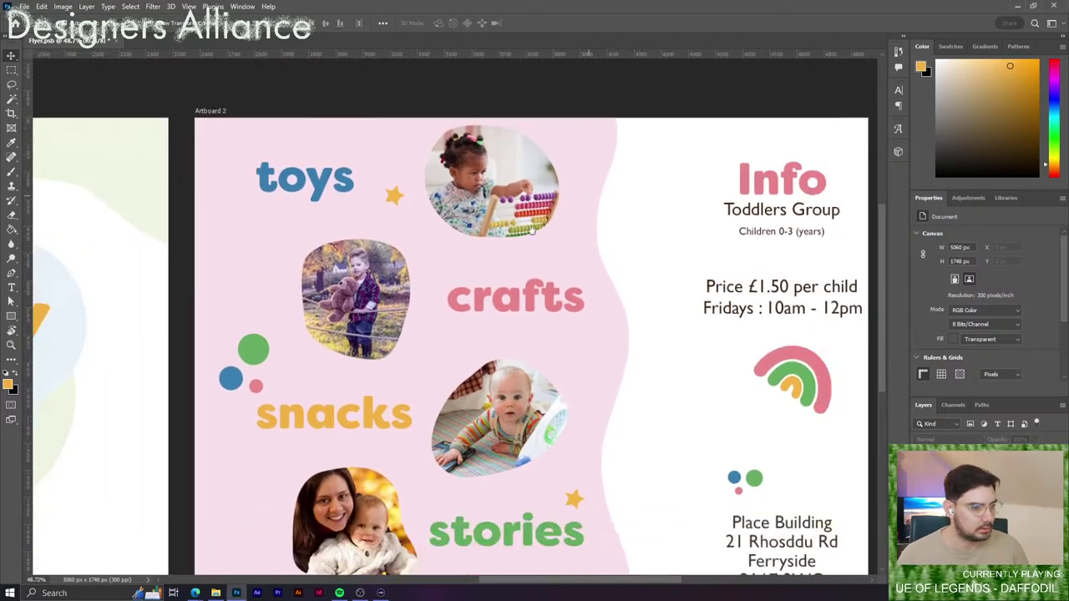
{"action": "scroll", "coordinate": [515, 182], "scroll_direction": "right", "scroll_amount": 3}
{"action": "scroll", "coordinate": [529, 198], "scroll_direction": "down", "scroll_amount": 1}
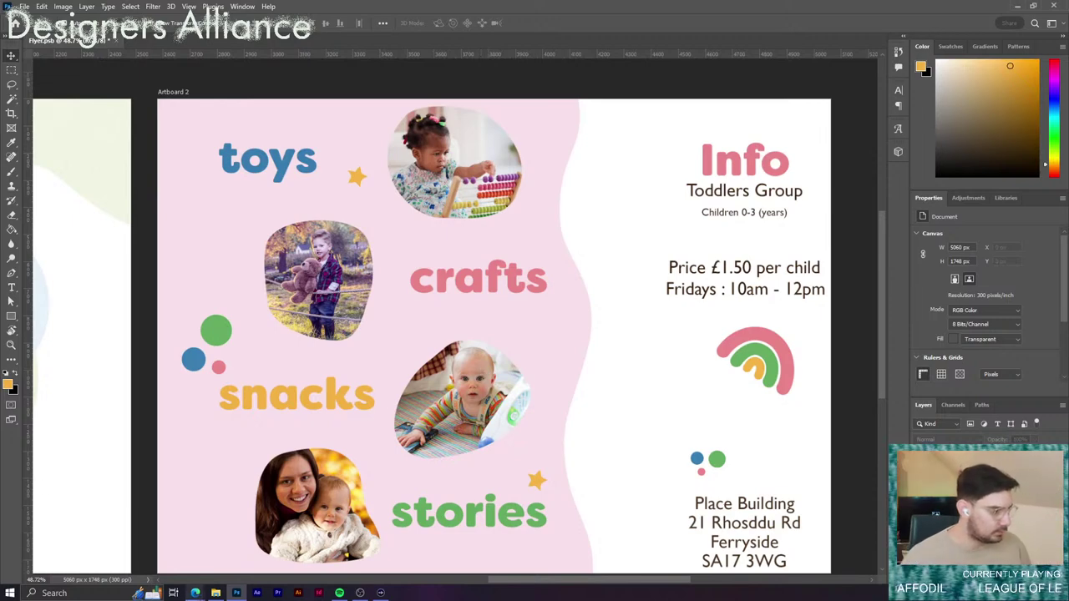
Check the live stream's analytics in YouTube Studio, then minimize the browser and return to Photoshop.
{"action": "mouse_move", "coordinate": [195, 593]}
{"action": "left_click", "coordinate": [62, 544]}
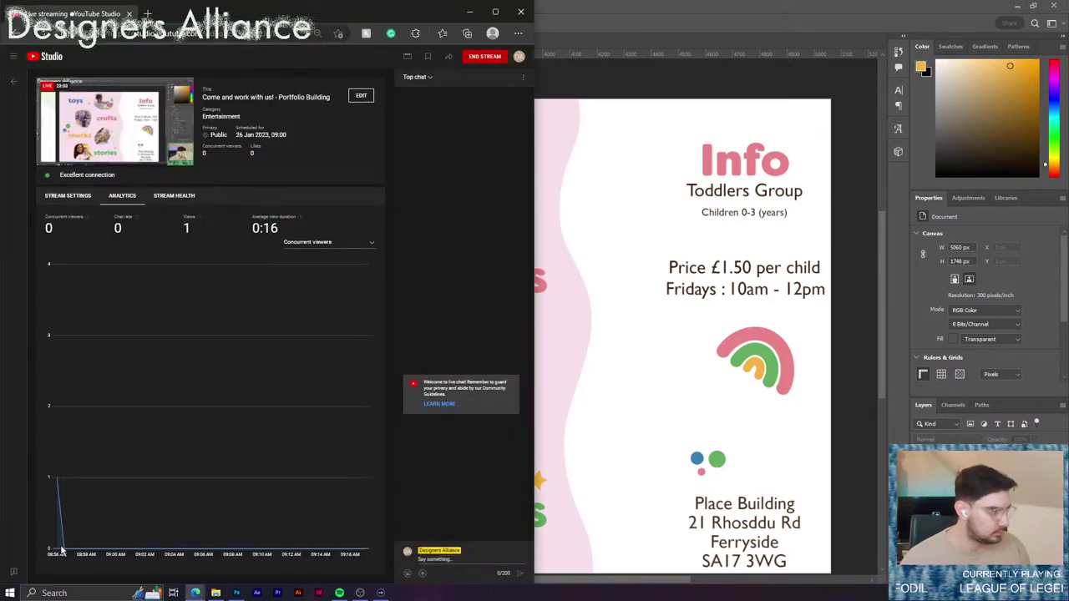
{"action": "left_click", "coordinate": [469, 12]}
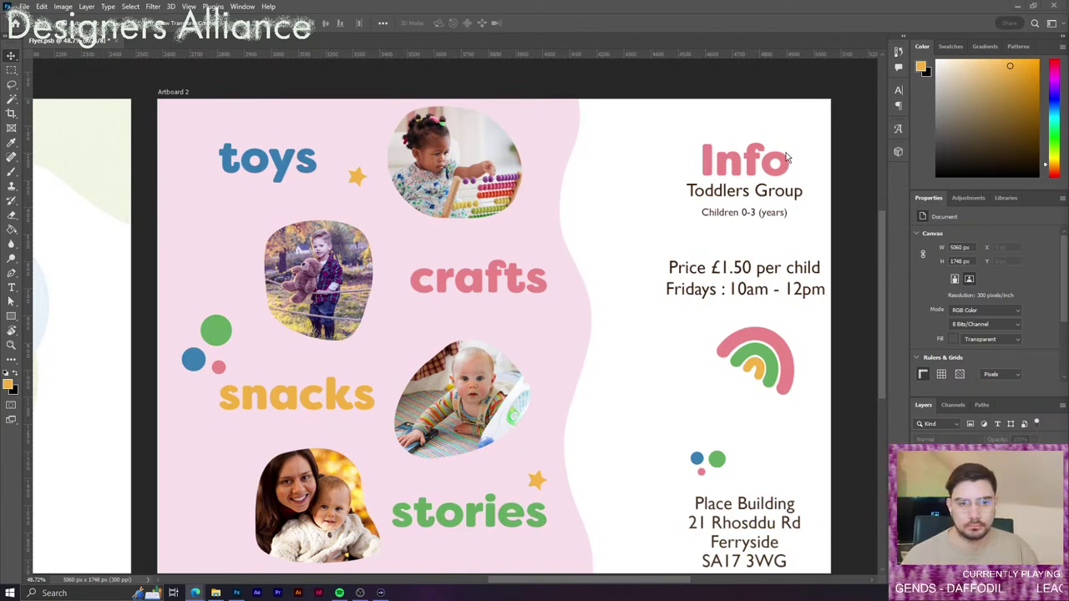
Move the star near the toys title down beside the boy photo, and shift the abacus photo left over the toys title.
{"action": "left_click_drag", "start_coordinate": [517, 165], "coordinate": [573, 223]}
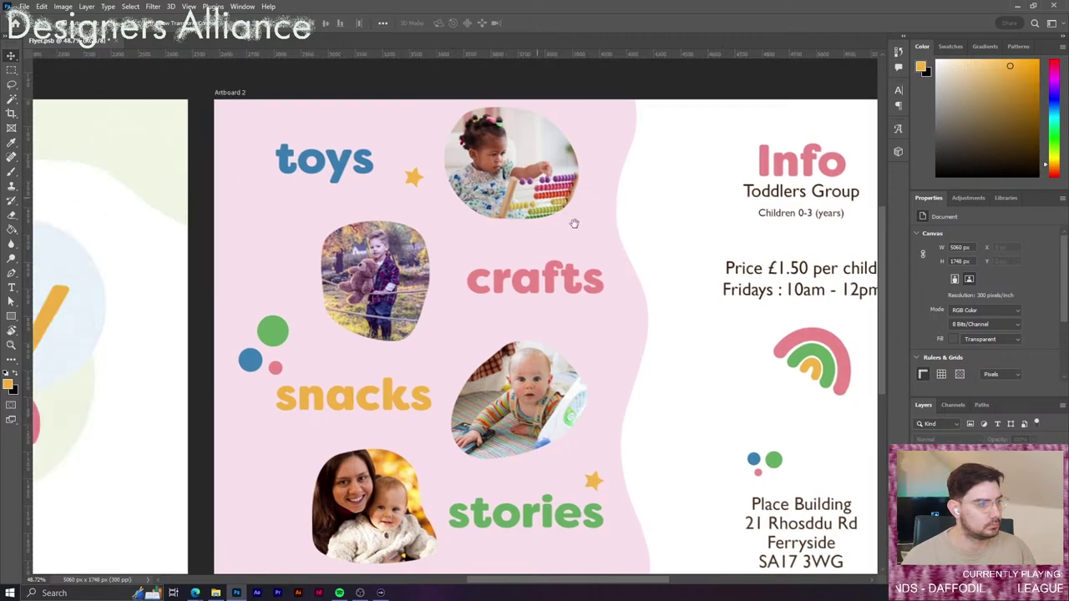
{"action": "scroll", "coordinate": [581, 226], "scroll_direction": "up", "scroll_amount": 3}
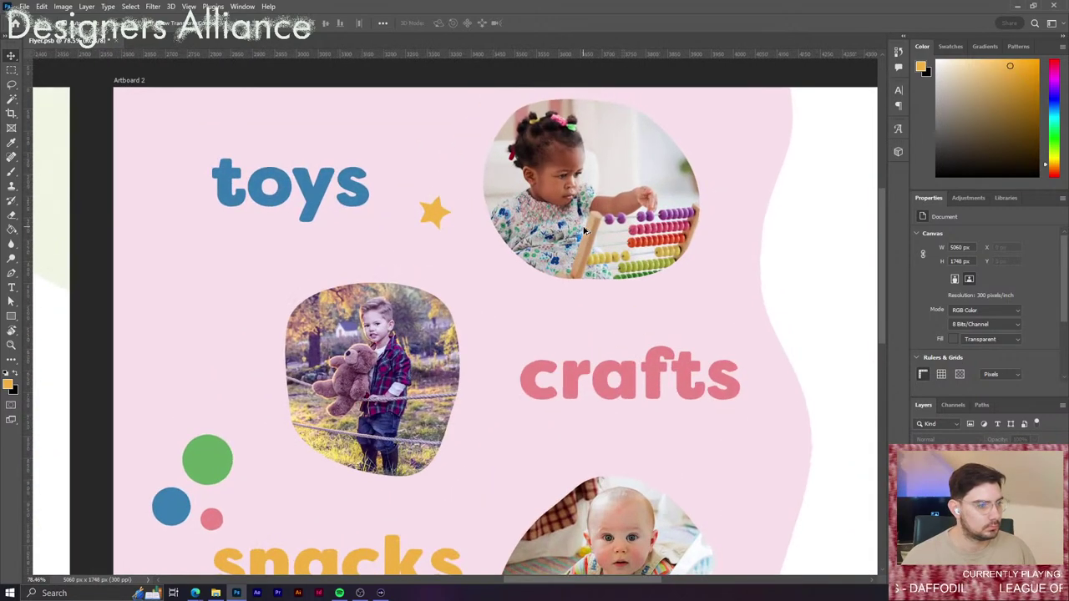
{"action": "left_click", "coordinate": [434, 212]}
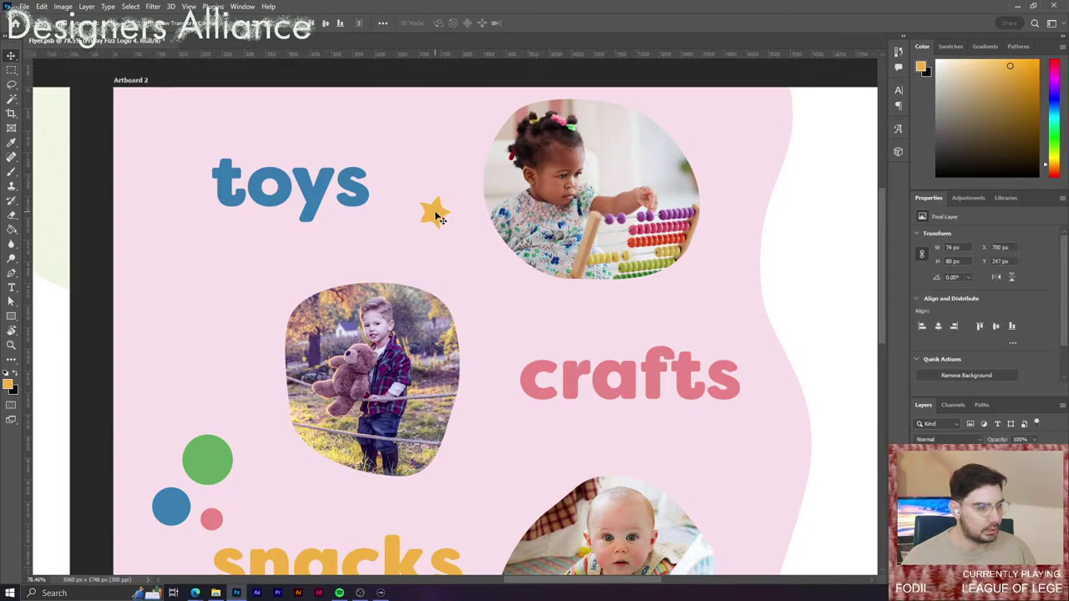
{"action": "left_click_drag", "start_coordinate": [434, 210], "coordinate": [203, 365]}
{"action": "left_click_drag", "start_coordinate": [643, 207], "coordinate": [507, 200]}
{"action": "scroll", "coordinate": [492, 224], "scroll_direction": "down", "scroll_amount": 3}
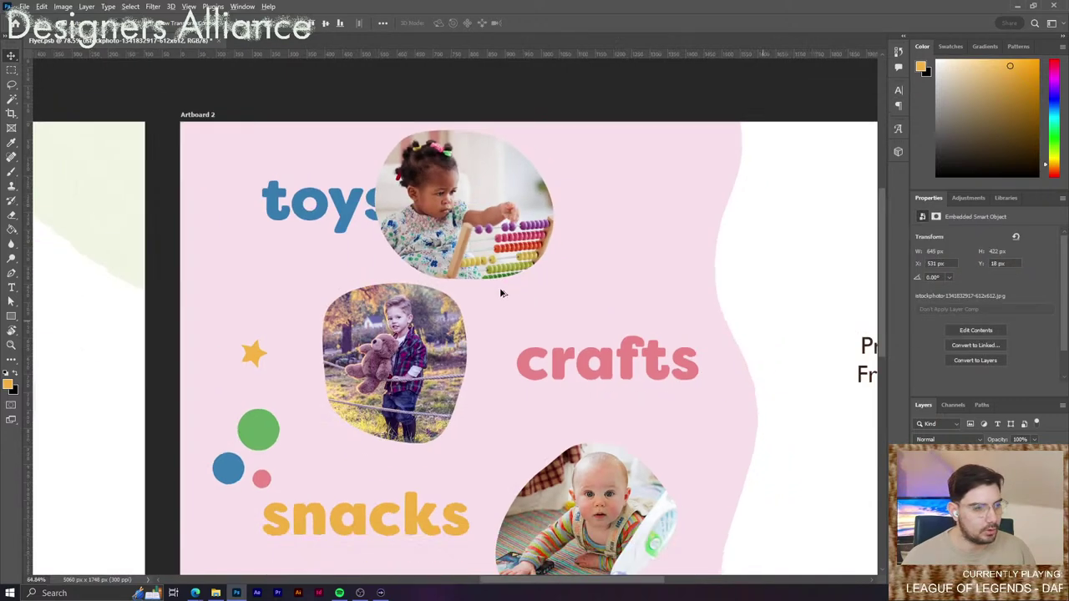
{"action": "left_click_drag", "start_coordinate": [516, 306], "coordinate": [571, 264]}
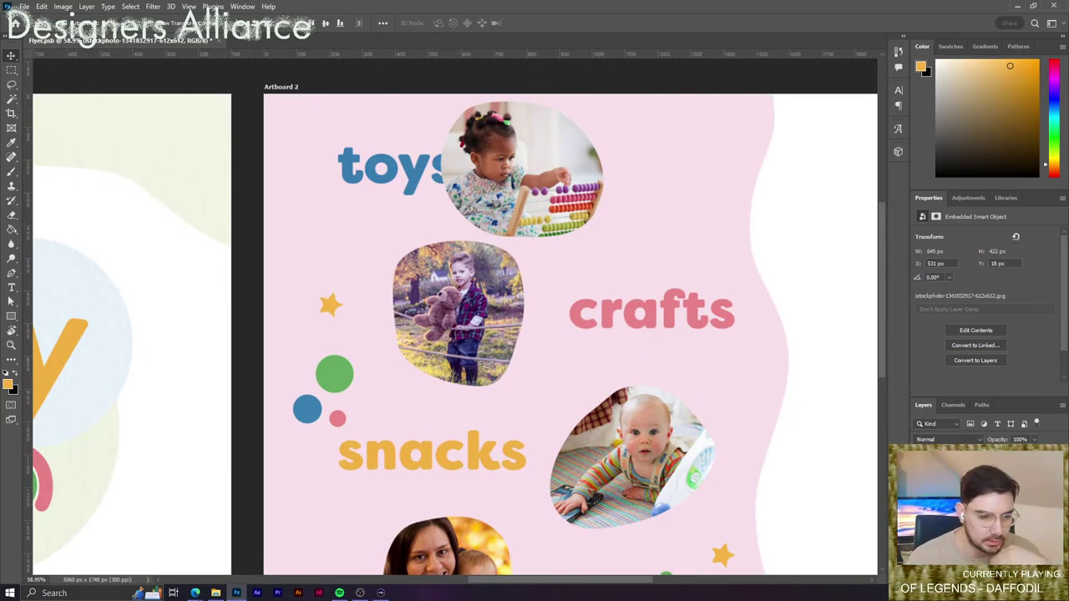
Bring the toys title in front of the abacus photo and place it over the photo's right edge.
{"action": "key", "text": "ctrl+d"}
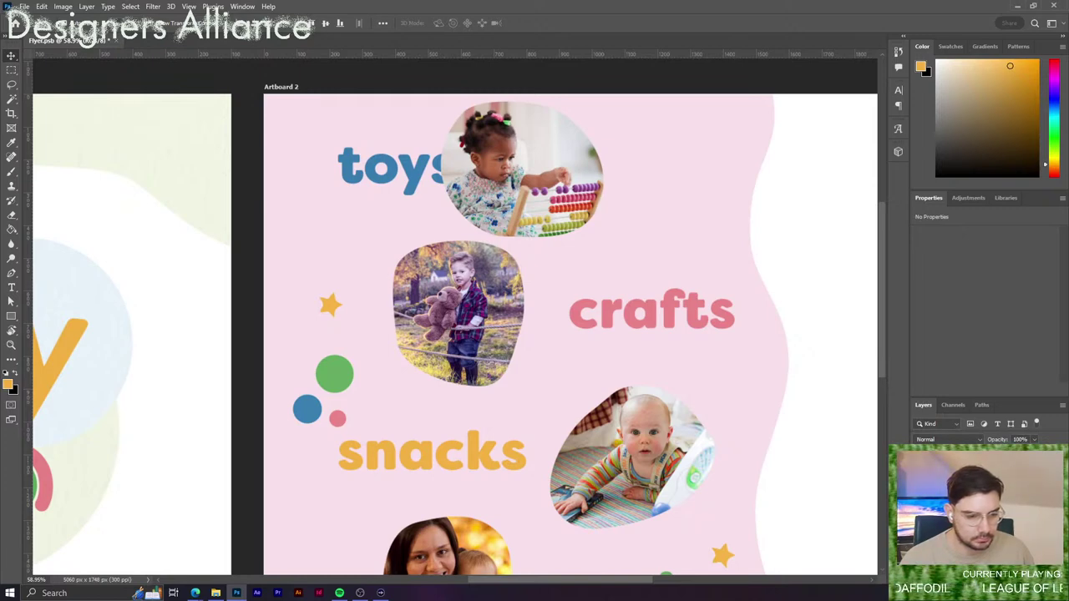
{"action": "key", "text": "ctrl+]"}
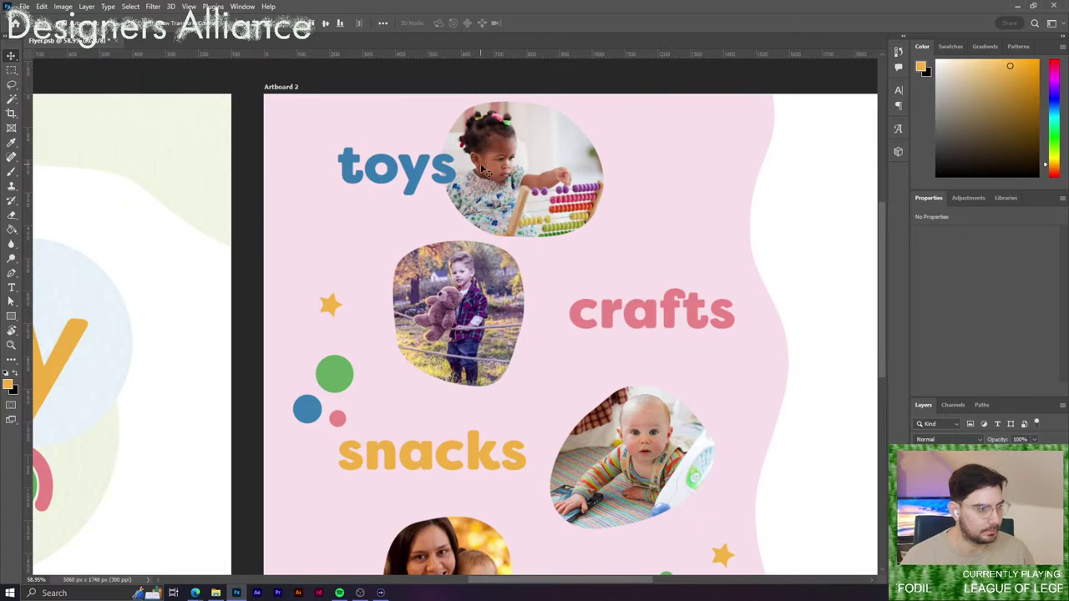
{"action": "left_click_drag", "start_coordinate": [541, 180], "coordinate": [549, 215]}
{"action": "left_click", "coordinate": [557, 95]}
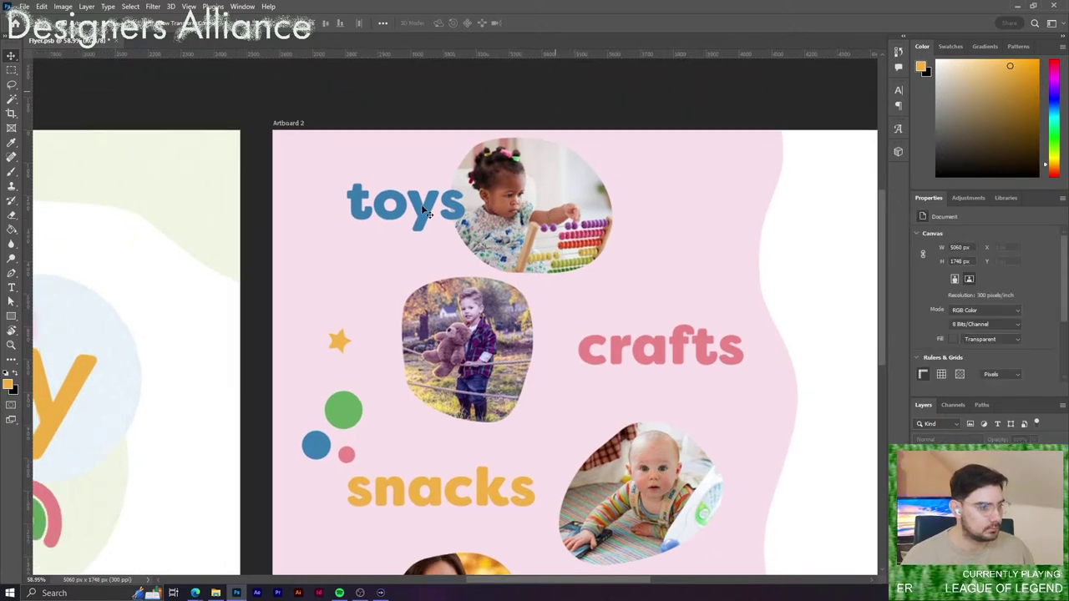
{"action": "left_click_drag", "start_coordinate": [459, 216], "coordinate": [683, 214]}
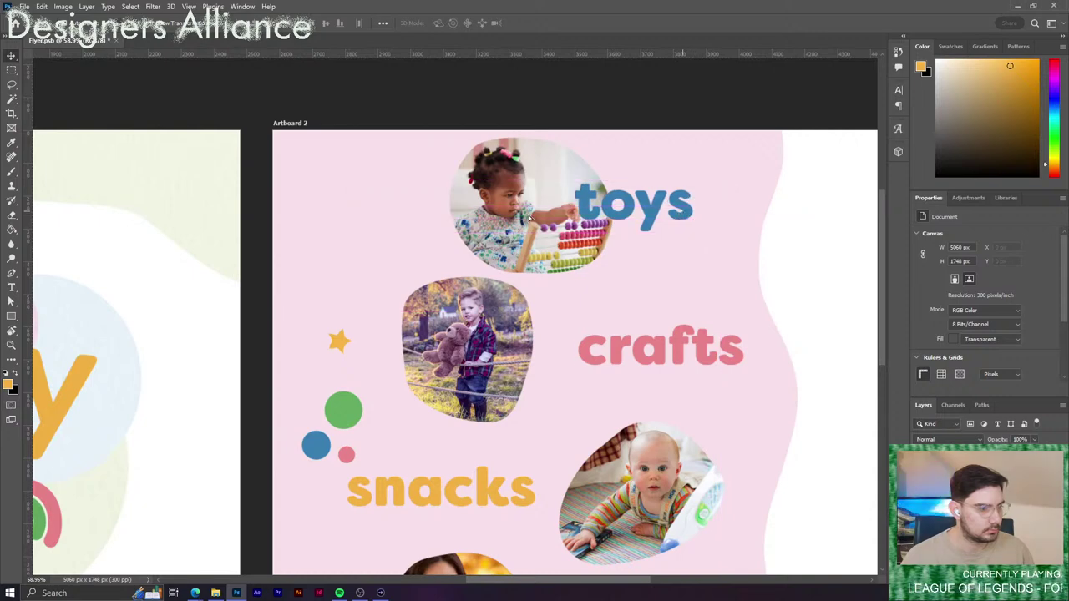
Shift the abacus photo and toys title towards the artboard's left edge, and place the crafts title over the boy photo's left edge.
{"action": "left_click", "coordinate": [617, 219], "text": "shift"}
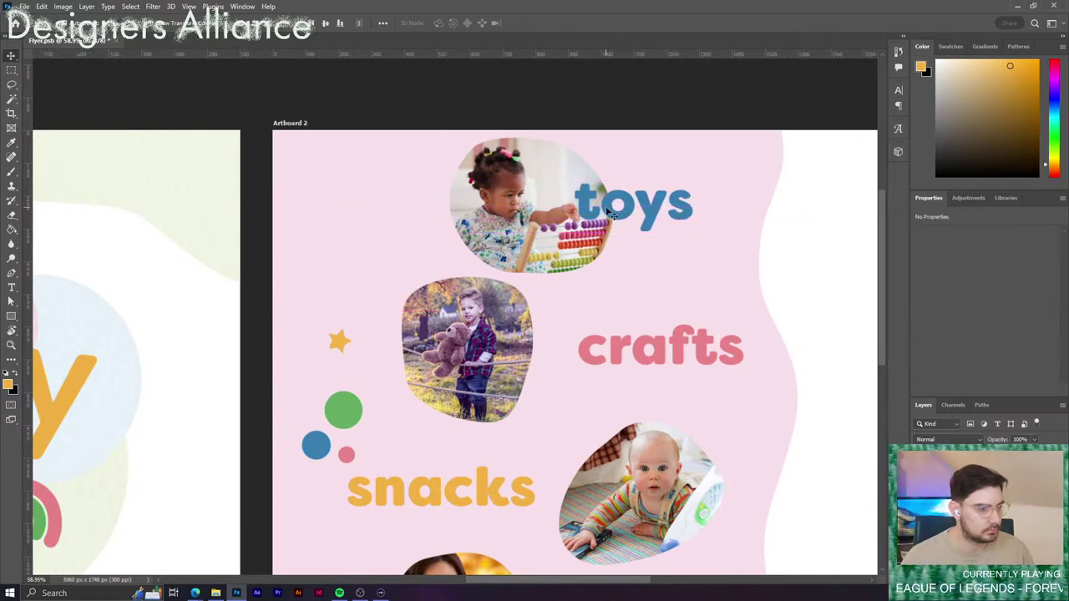
{"action": "left_click_drag", "start_coordinate": [605, 215], "coordinate": [443, 221]}
{"action": "left_click_drag", "start_coordinate": [539, 323], "coordinate": [641, 312]}
{"action": "left_click_drag", "start_coordinate": [757, 289], "coordinate": [504, 289]}
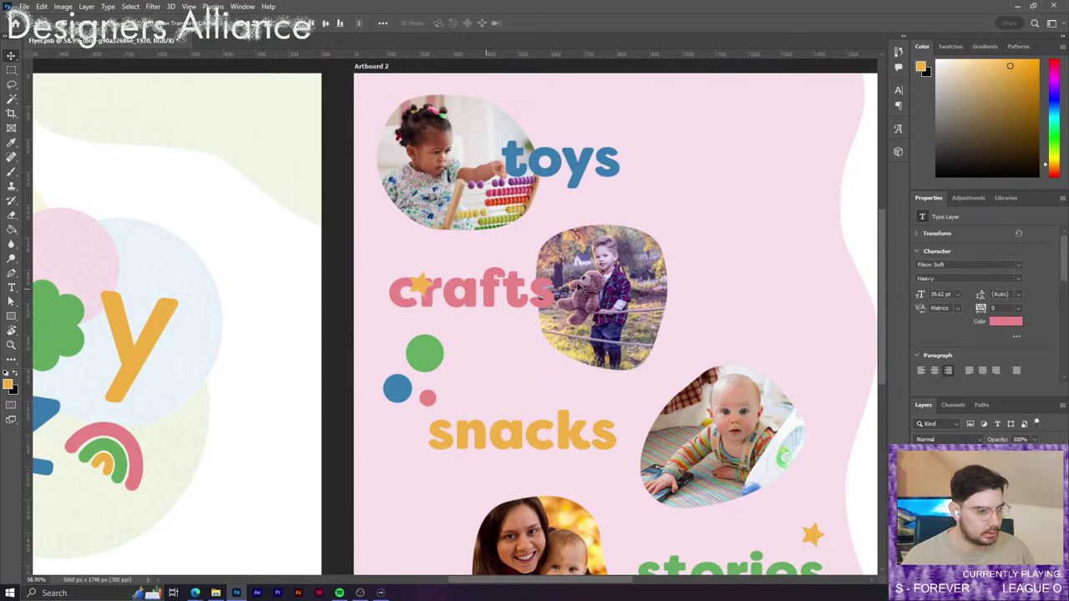
Hide the group of decorative stars and circles around the titles on Artboard 2.
{"action": "left_click_drag", "start_coordinate": [581, 350], "coordinate": [580, 257]}
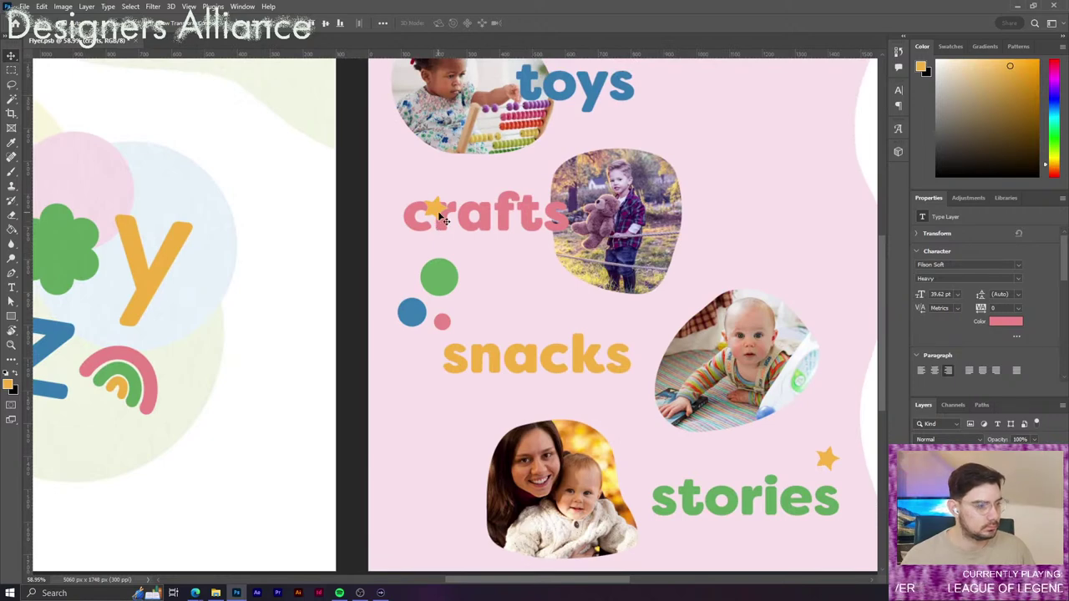
{"action": "left_click", "coordinate": [442, 218]}
{"action": "key", "text": "alt+bracketleft"}
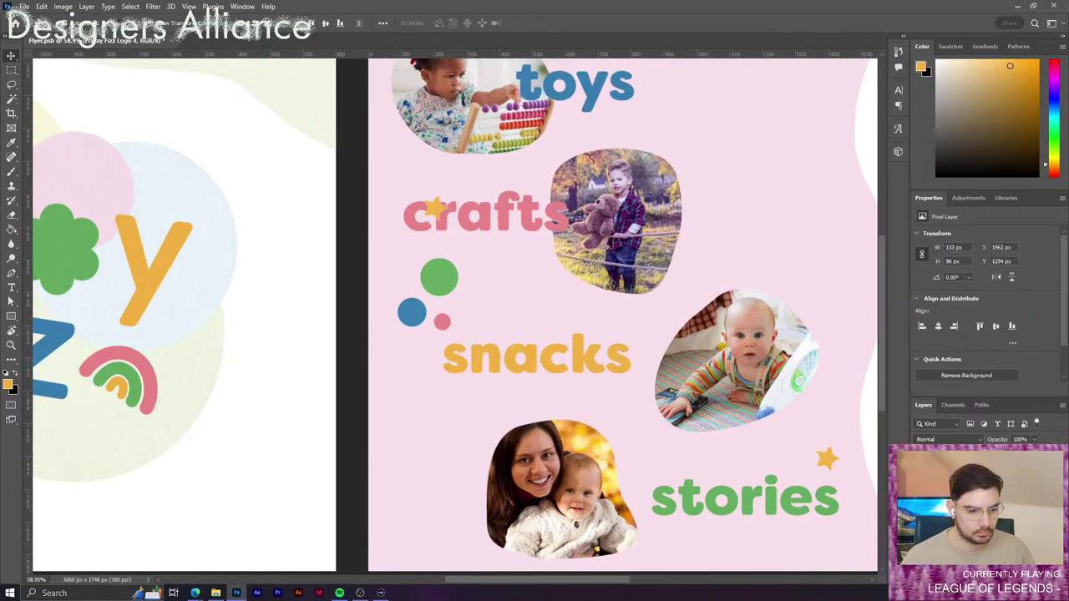
{"action": "key", "text": "alt+bracketleft"}
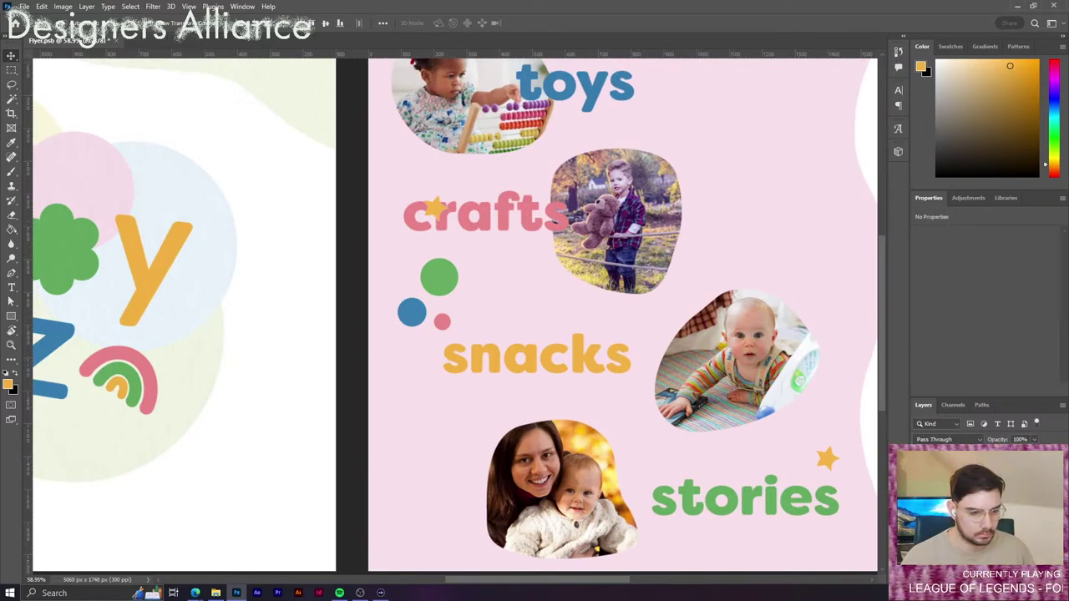
{"action": "key", "text": "ctrl+comma"}
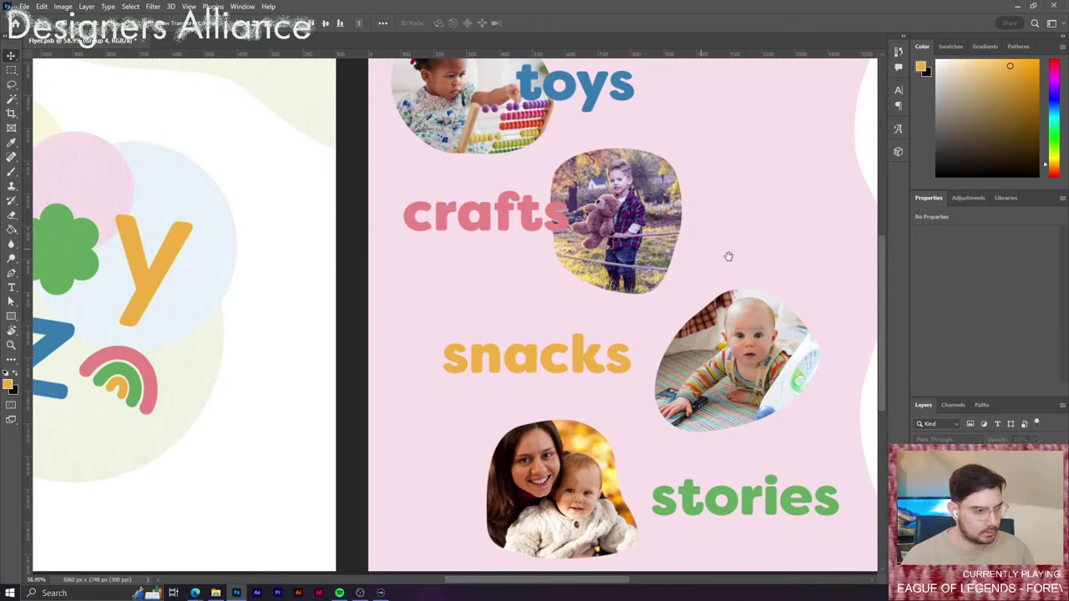
Swap the crawling baby photo and the snacks title so the title overlaps the photo's right edge.
{"action": "left_click_drag", "start_coordinate": [729, 257], "coordinate": [746, 292]}
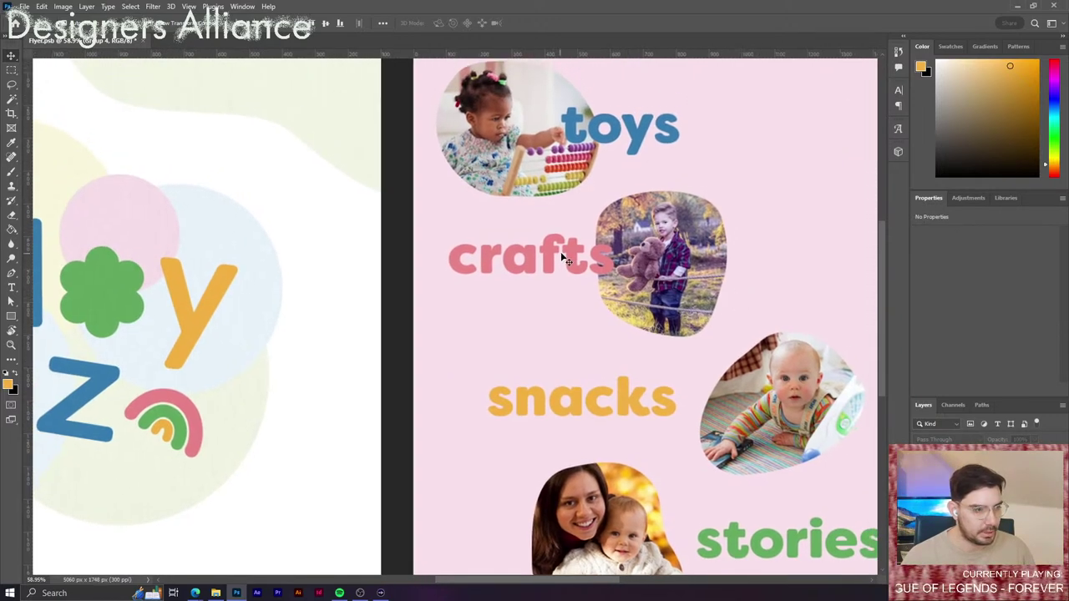
{"action": "left_click", "coordinate": [653, 275]}
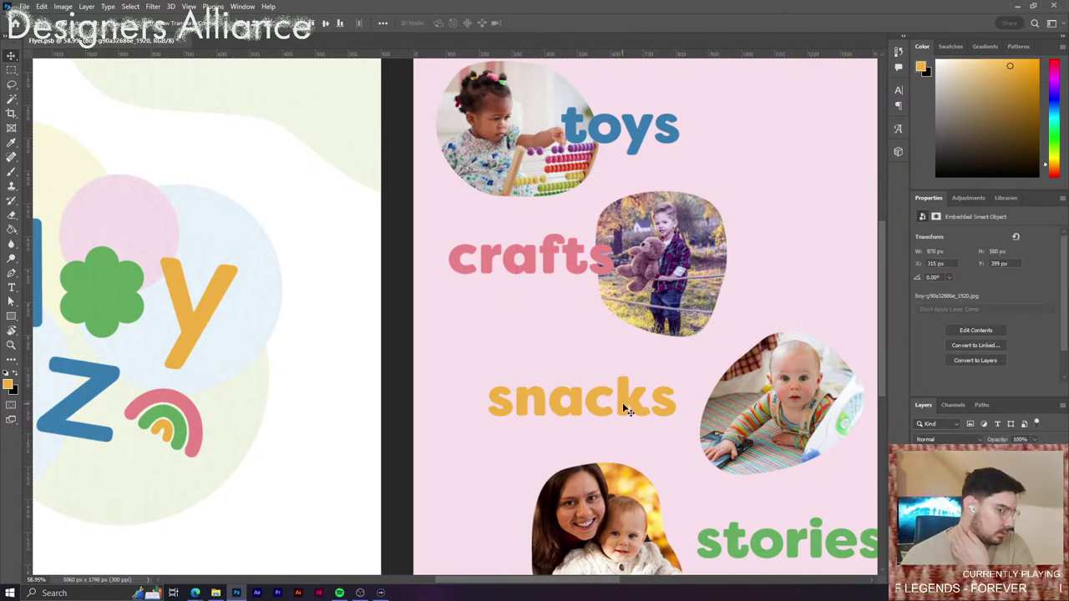
{"action": "left_click_drag", "start_coordinate": [625, 405], "coordinate": [777, 403]}
{"action": "left_click_drag", "start_coordinate": [731, 451], "coordinate": [477, 443]}
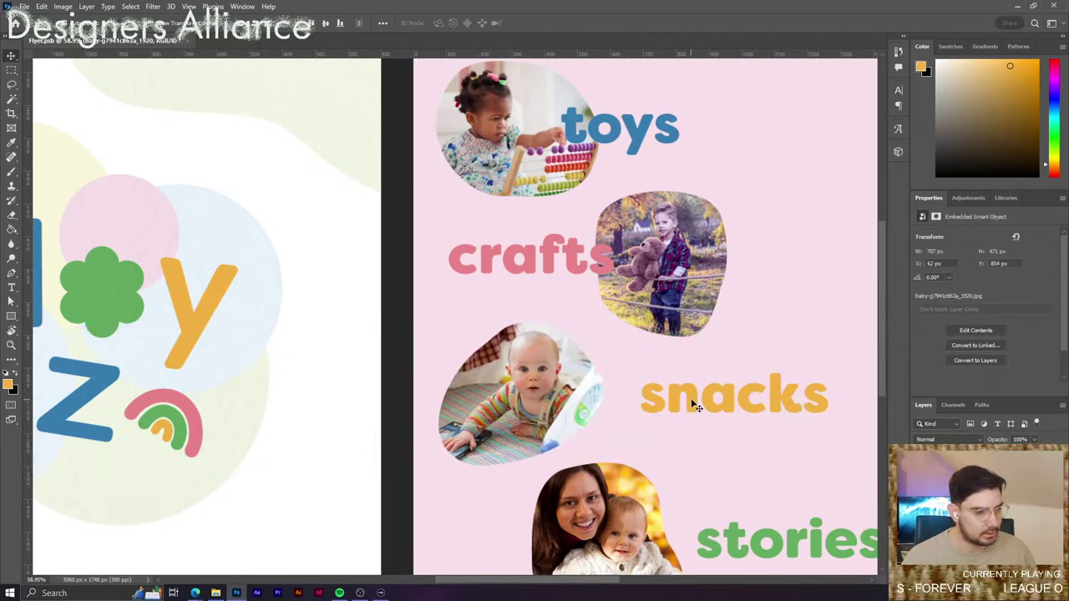
{"action": "left_click_drag", "start_coordinate": [691, 401], "coordinate": [617, 403]}
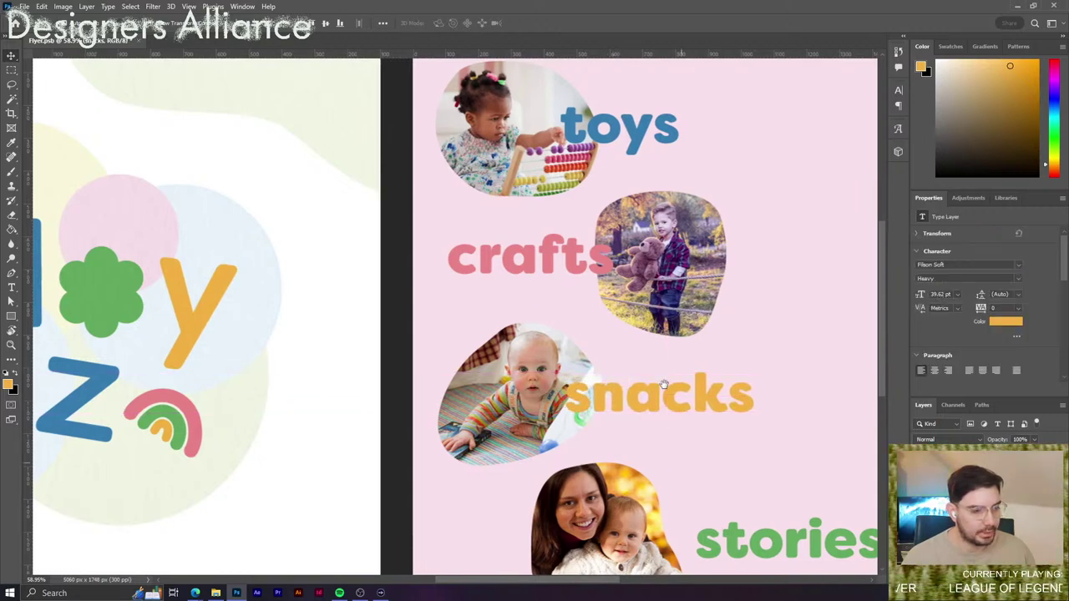
Place the stories title over the left part of the mother-and-baby photo, showing the layout guides to position it.
{"action": "scroll", "coordinate": [683, 463], "scroll_direction": "down", "scroll_amount": 2}
{"action": "left_click_drag", "start_coordinate": [603, 454], "coordinate": [513, 439]}
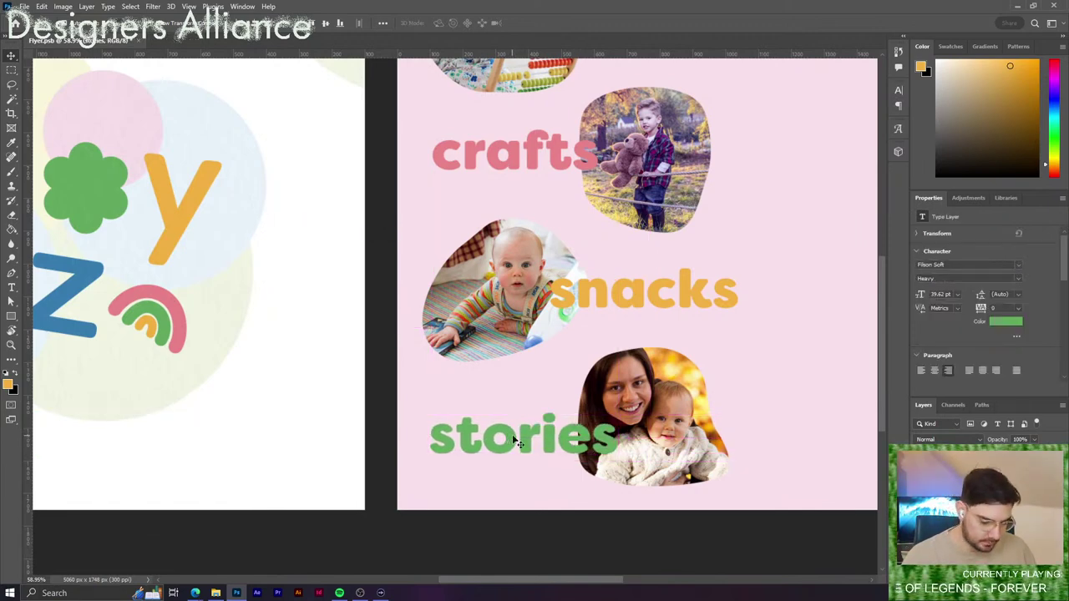
{"action": "left_click", "coordinate": [541, 389]}
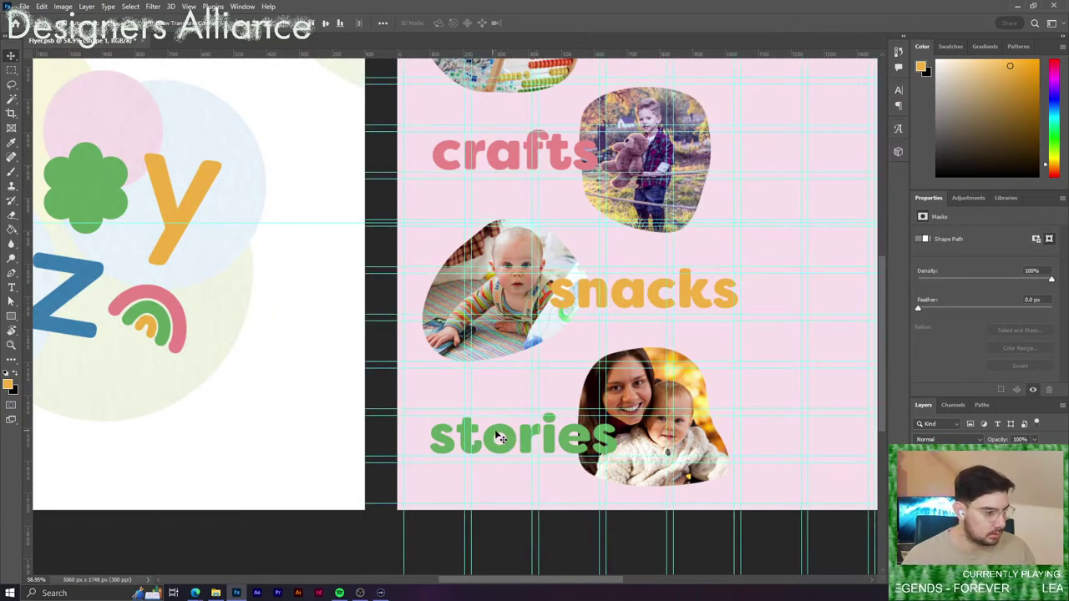
{"action": "left_click_drag", "start_coordinate": [498, 438], "coordinate": [530, 430]}
Move the mother-and-baby photo slightly up behind the stories title.
{"action": "scroll", "coordinate": [530, 430], "scroll_direction": "down", "scroll_amount": 2}
{"action": "left_click_drag", "start_coordinate": [636, 354], "coordinate": [645, 387]}
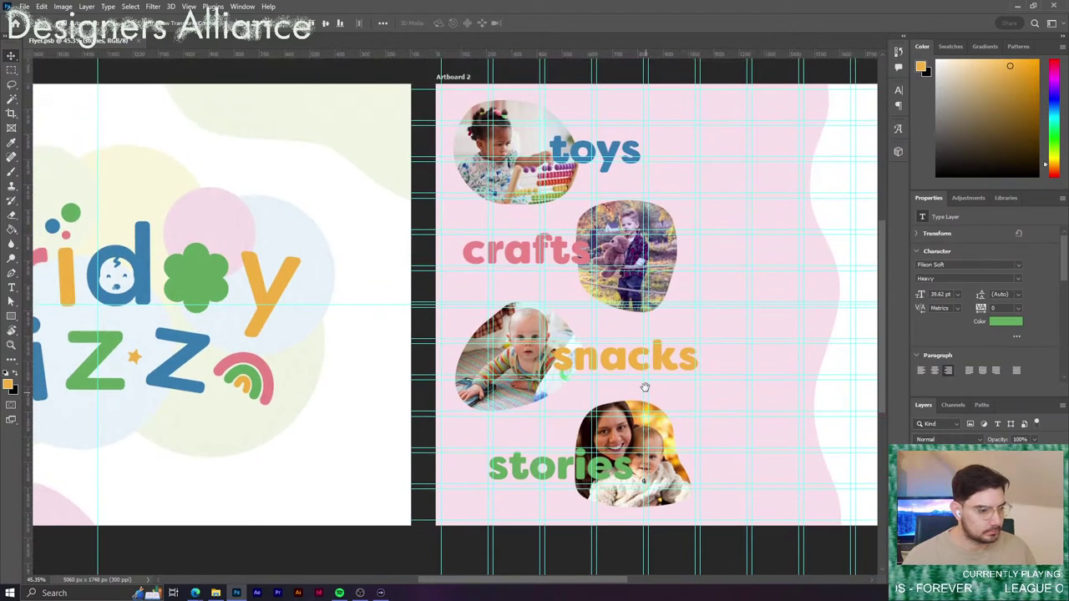
{"action": "left_click_drag", "start_coordinate": [674, 476], "coordinate": [674, 468]}
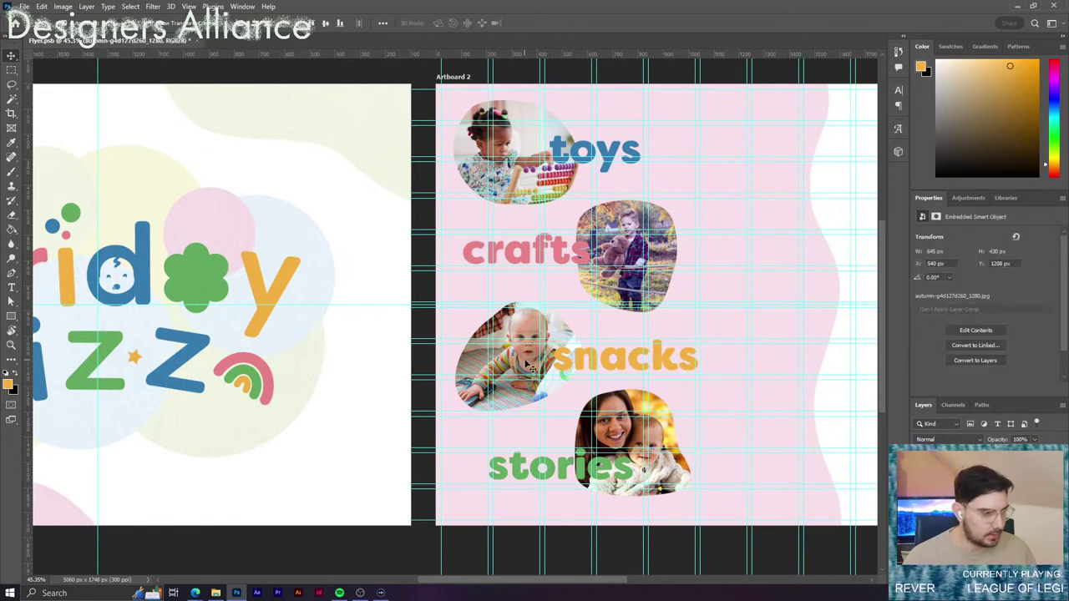
Shift the snacks title slightly left, hide the layout guides, and reposition the crawling baby photo beneath the title's left end.
{"action": "left_click", "coordinate": [687, 364]}
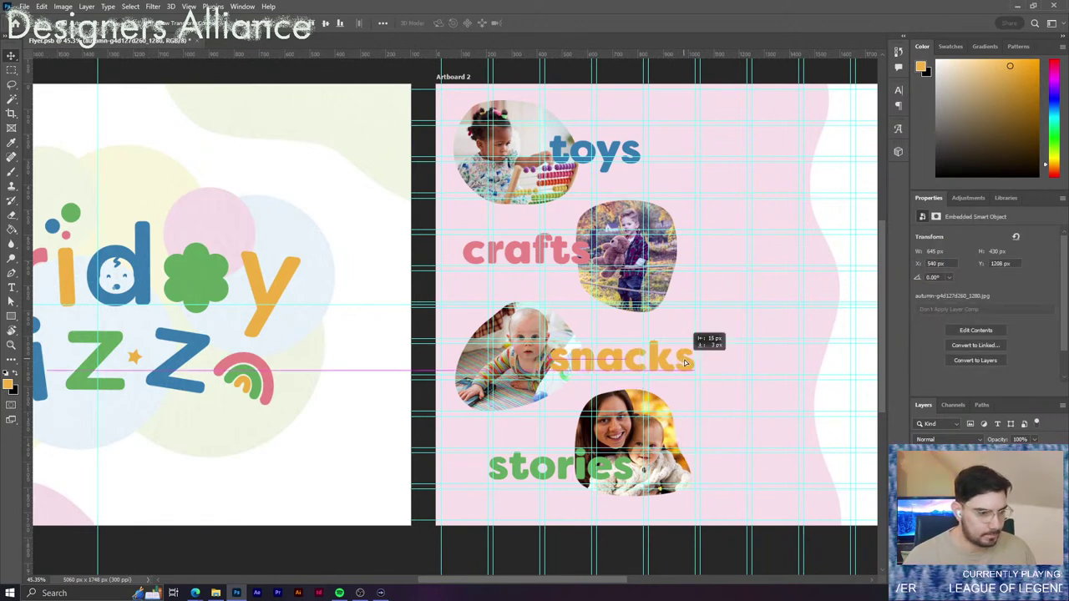
{"action": "left_click_drag", "start_coordinate": [528, 364], "coordinate": [559, 361]}
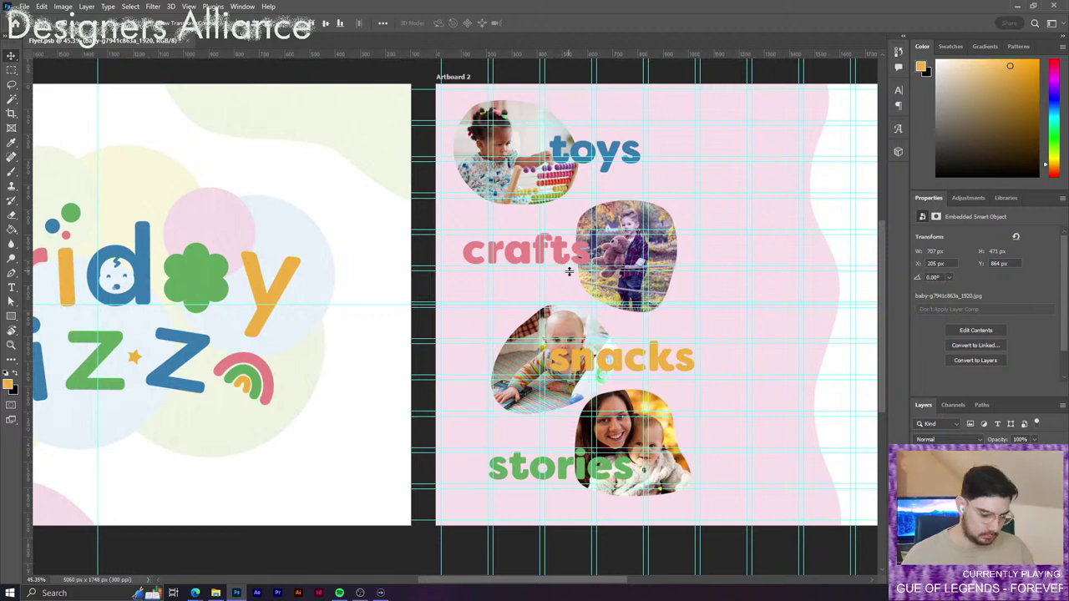
{"action": "key", "text": "ctrl+semicolon"}
{"action": "left_click_drag", "start_coordinate": [551, 332], "coordinate": [514, 332]}
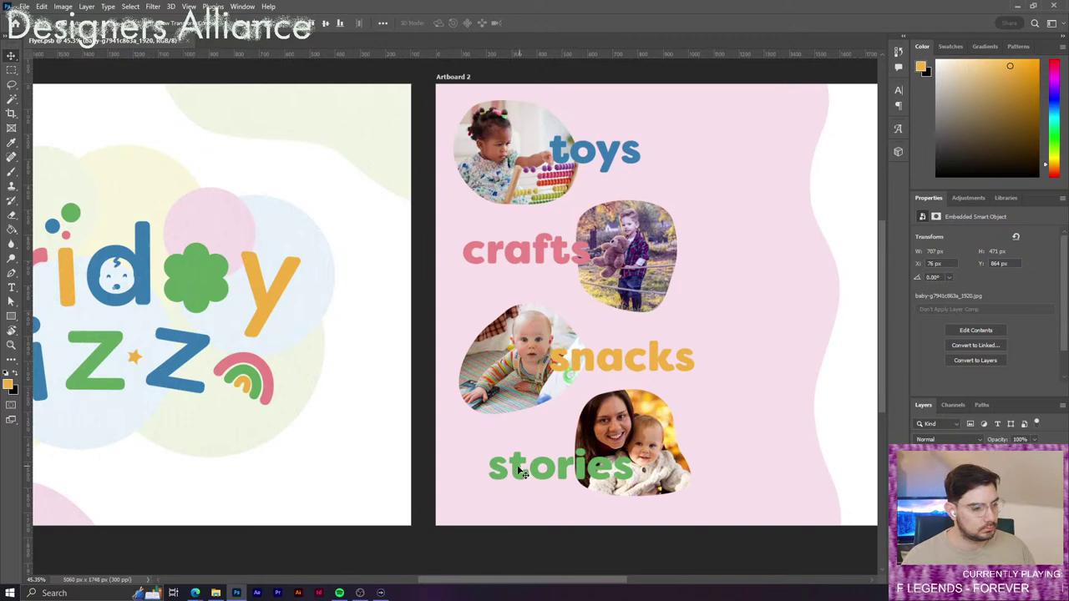
Move the stories title left until it lines up with the left edge of the crafts title.
{"action": "left_click_drag", "start_coordinate": [517, 477], "coordinate": [493, 472]}
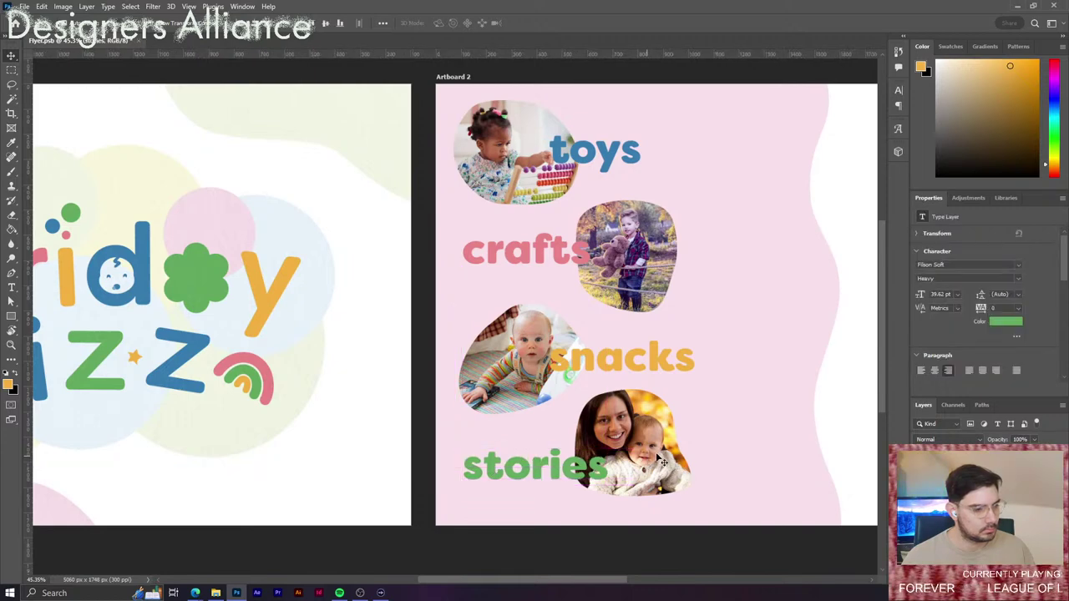
{"action": "left_click", "coordinate": [666, 459]}
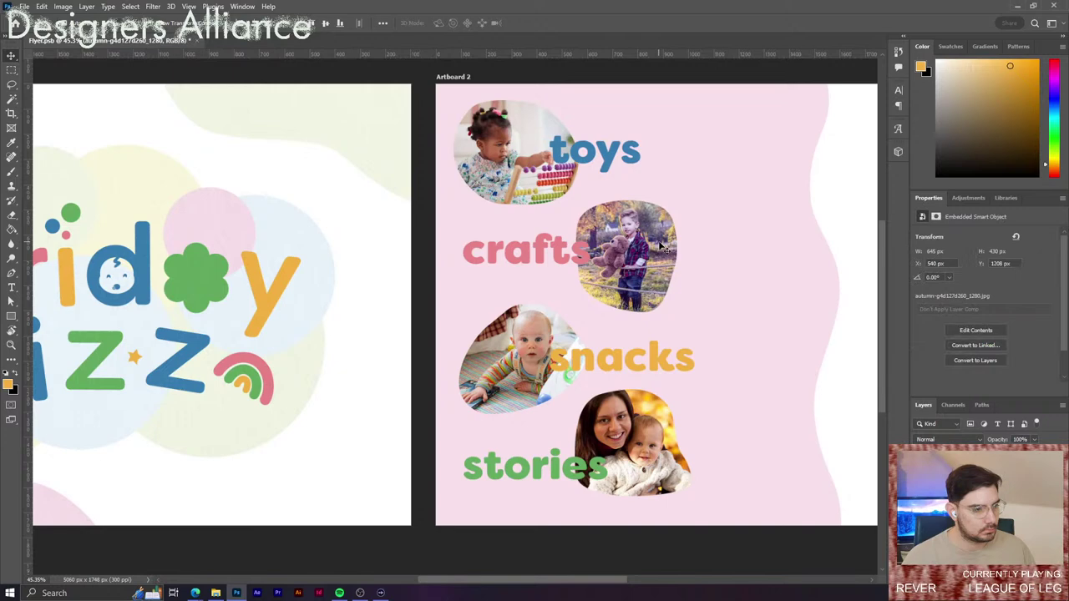
Enlarge the boy-with-teddy photo to about 1001 × 668 px and place it so the crafts title overlaps its left edge.
{"action": "left_click_drag", "start_coordinate": [661, 246], "coordinate": [676, 247]}
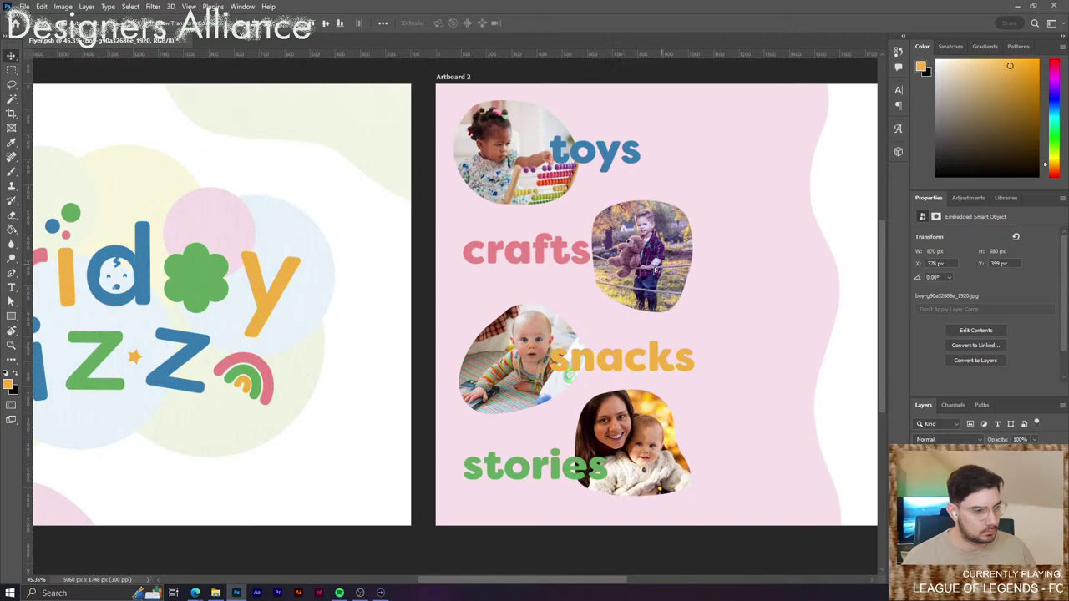
{"action": "left_click_drag", "start_coordinate": [663, 273], "coordinate": [650, 271]}
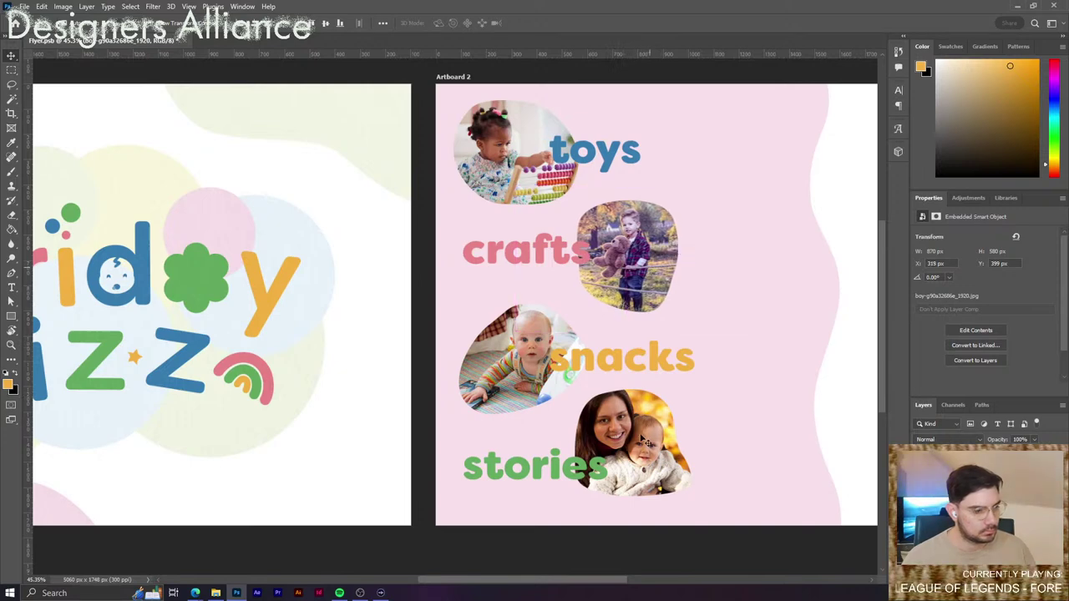
{"action": "key", "text": "ctrl+t"}
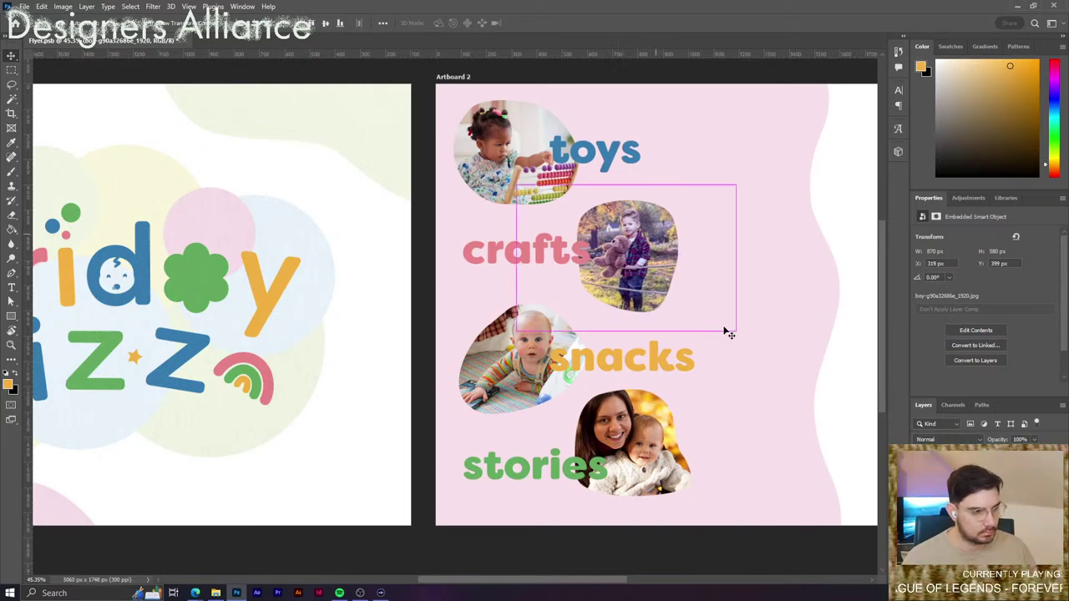
{"action": "left_click_drag", "start_coordinate": [735, 330], "coordinate": [752, 342]}
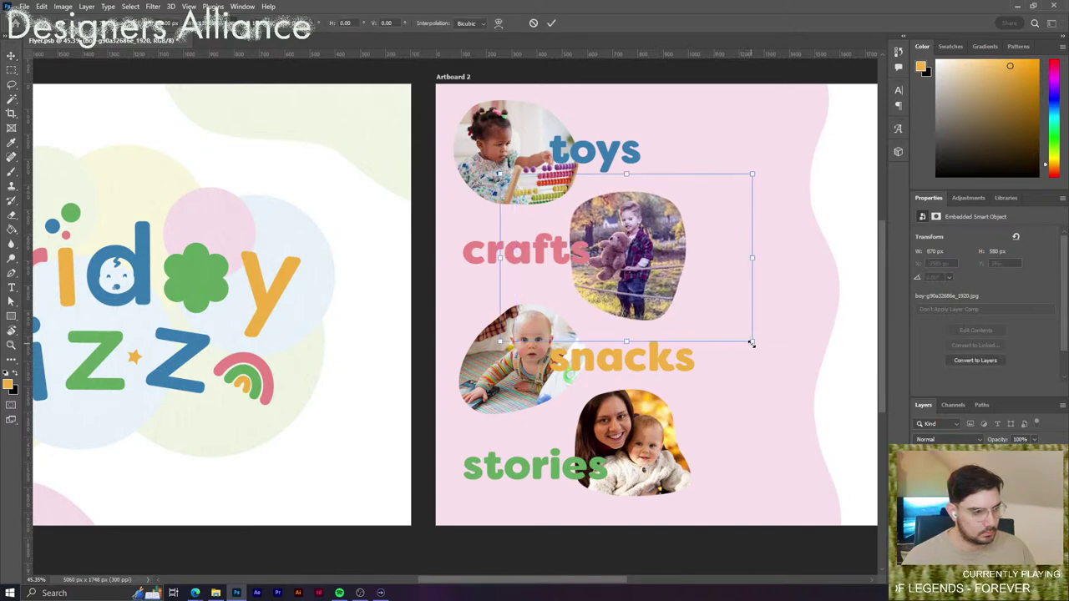
{"action": "left_click_drag", "start_coordinate": [650, 263], "coordinate": [661, 263]}
{"action": "key", "text": "Return"}
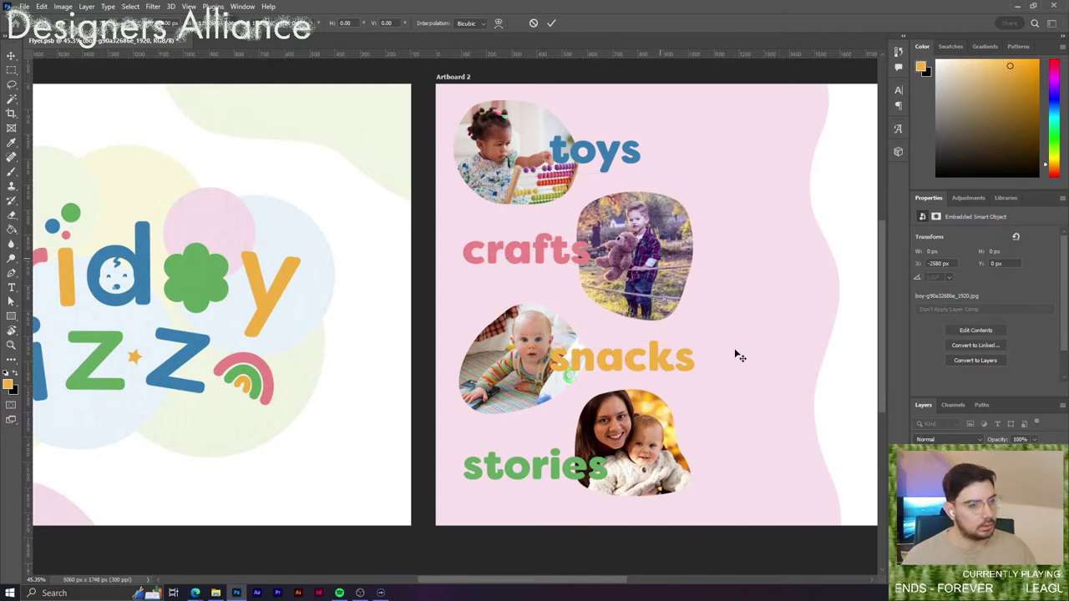
Group the toys and crafts pairs, group the snacks and stories pairs, and select the whole set on Artboard 2.
{"action": "scroll", "coordinate": [704, 317], "scroll_direction": "right", "scroll_amount": 5}
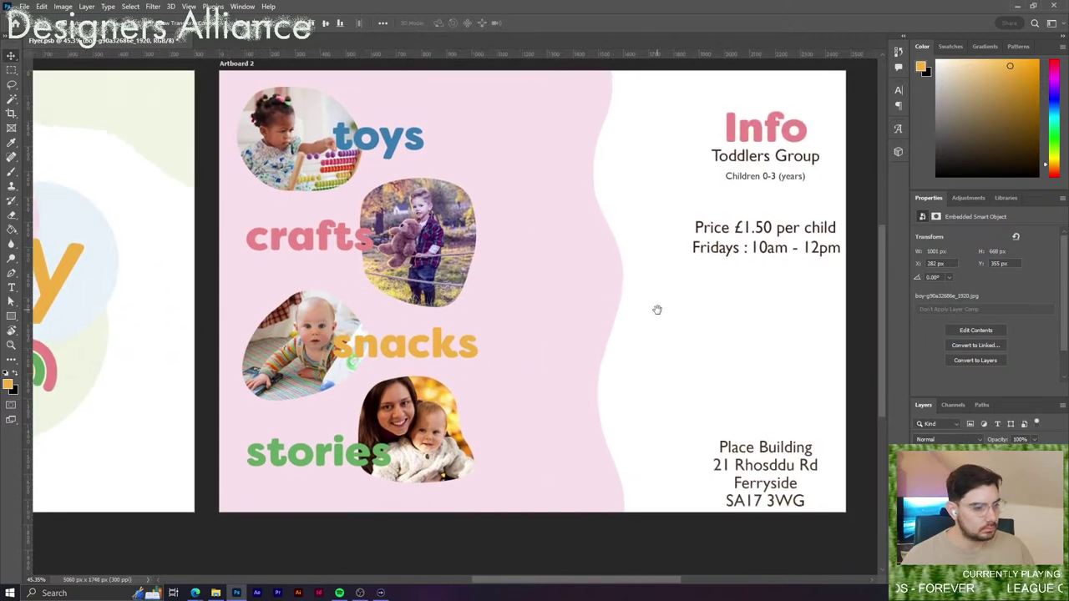
{"action": "left_click_drag", "start_coordinate": [663, 254], "coordinate": [674, 270]}
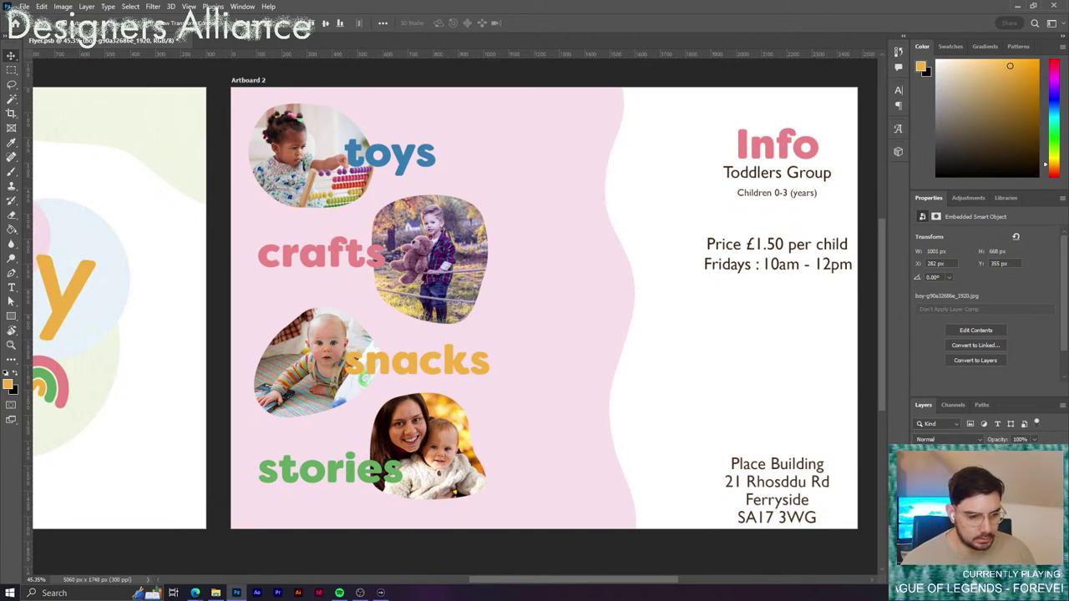
{"action": "key", "text": "alt+bracketleft"}
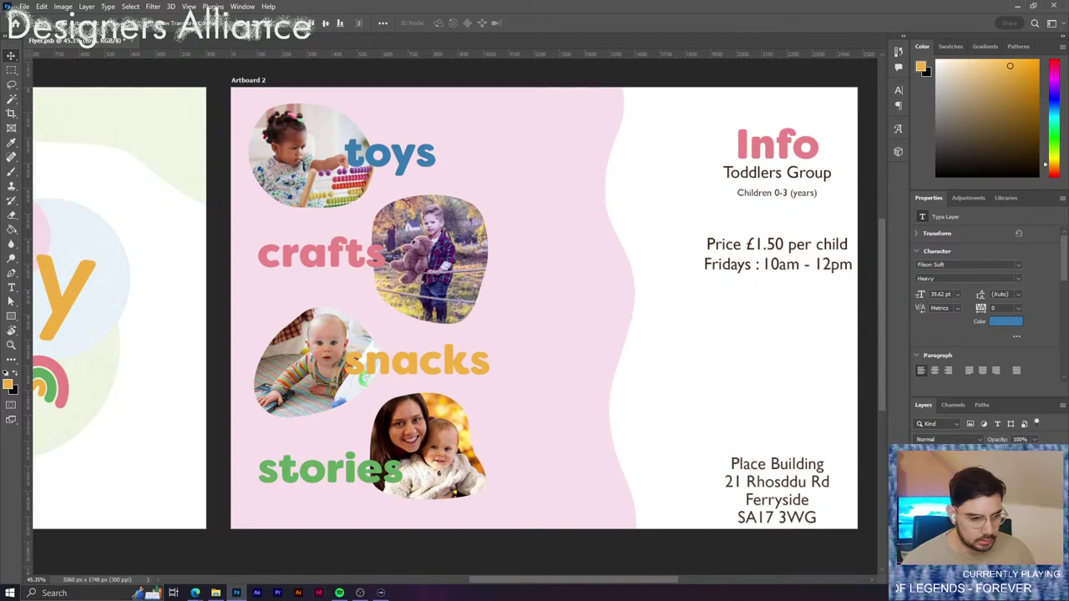
{"action": "key", "text": "alt+shift+bracketleft"}
{"action": "key", "text": "alt+shift+bracketleft"}
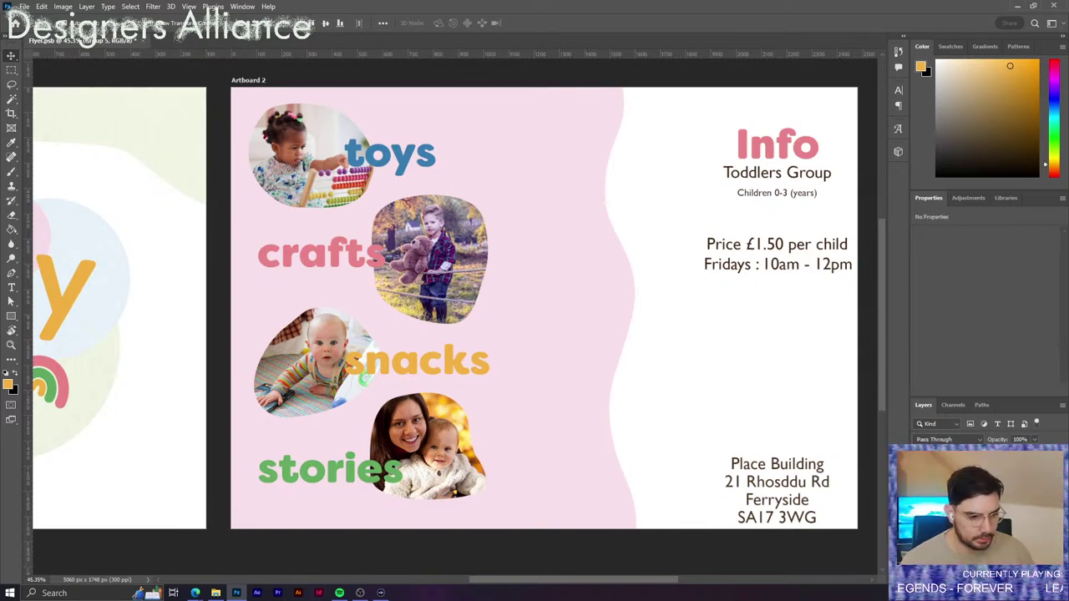
{"action": "key", "text": "ctrl+g"}
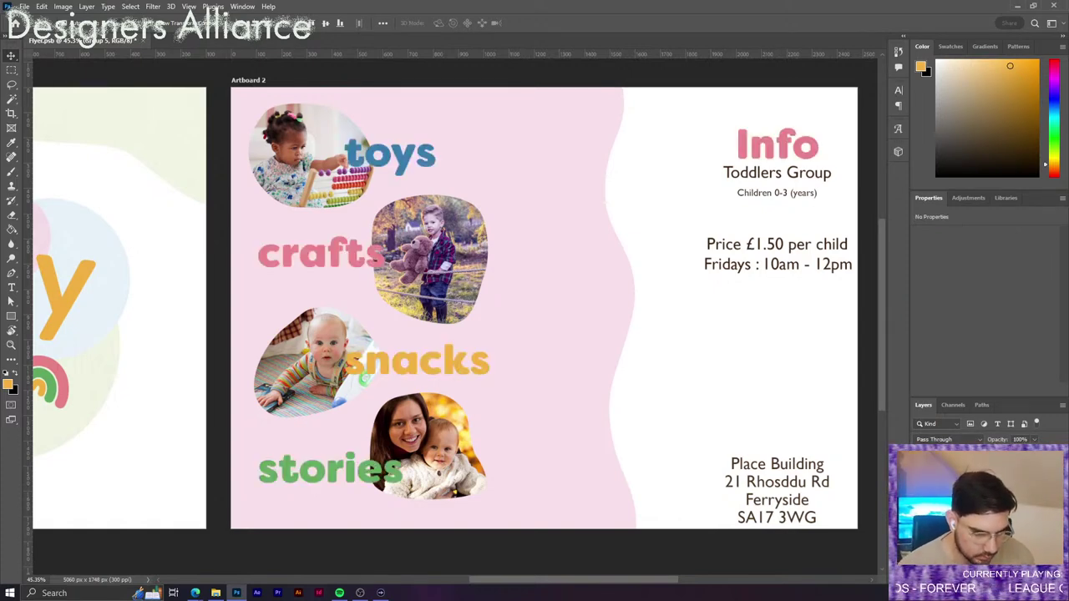
{"action": "key", "text": "alt+bracketleft"}
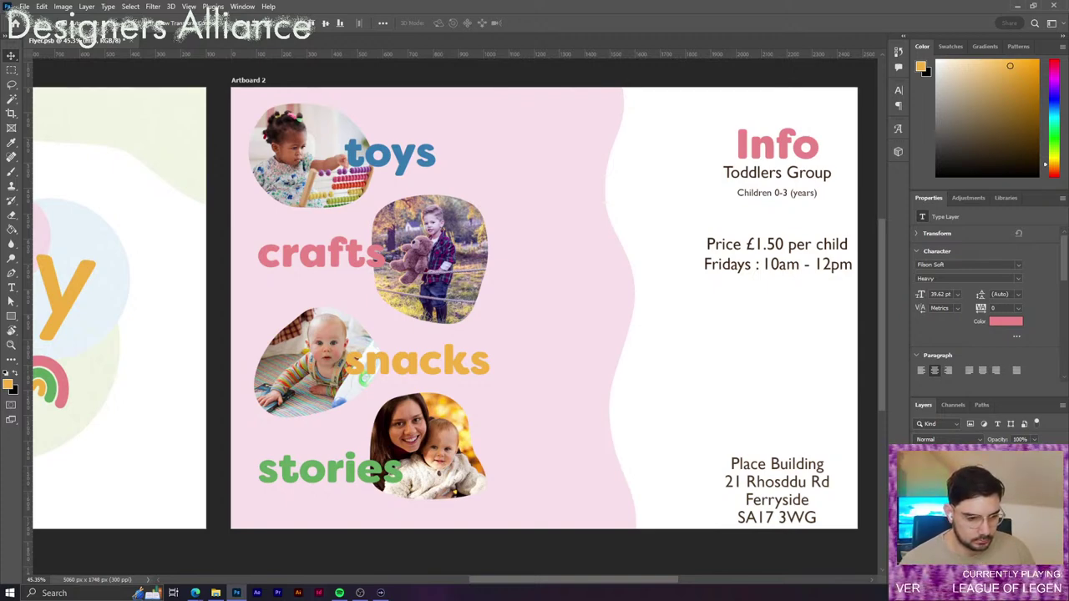
{"action": "key", "text": "alt+["}
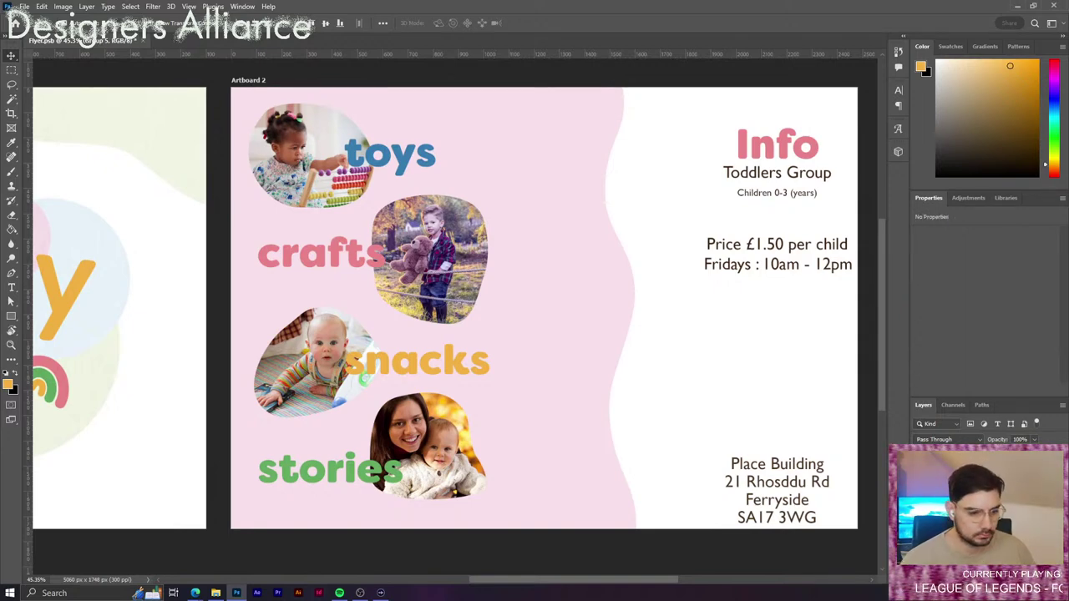
{"action": "key", "text": "alt+["}
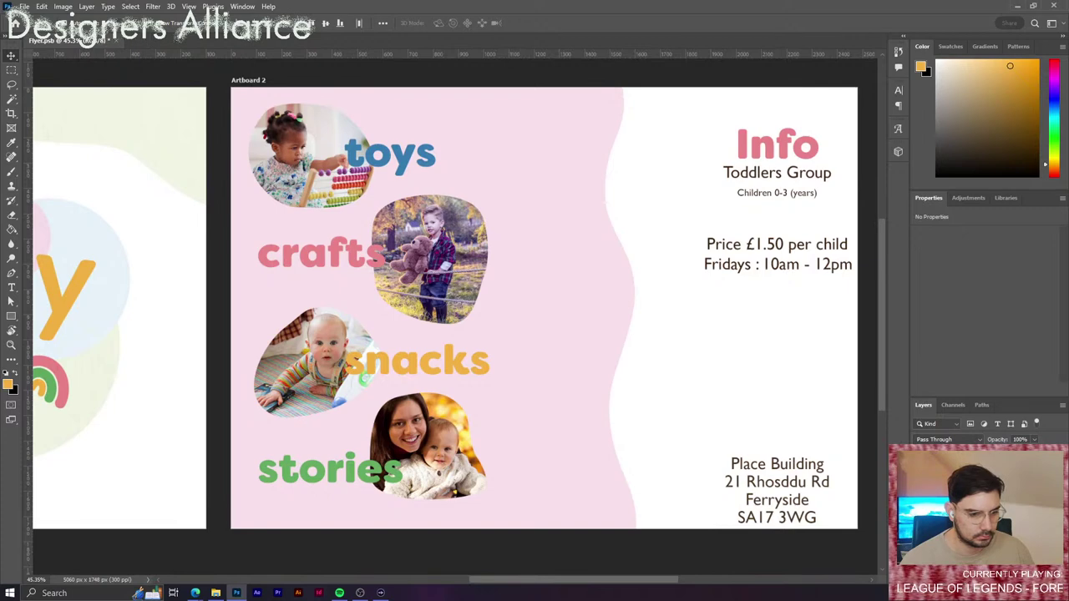
Scale down all four photo-and-title pairs together and place them in the lower-left area of Artboard 2.
{"action": "key", "text": "ctrl+t"}
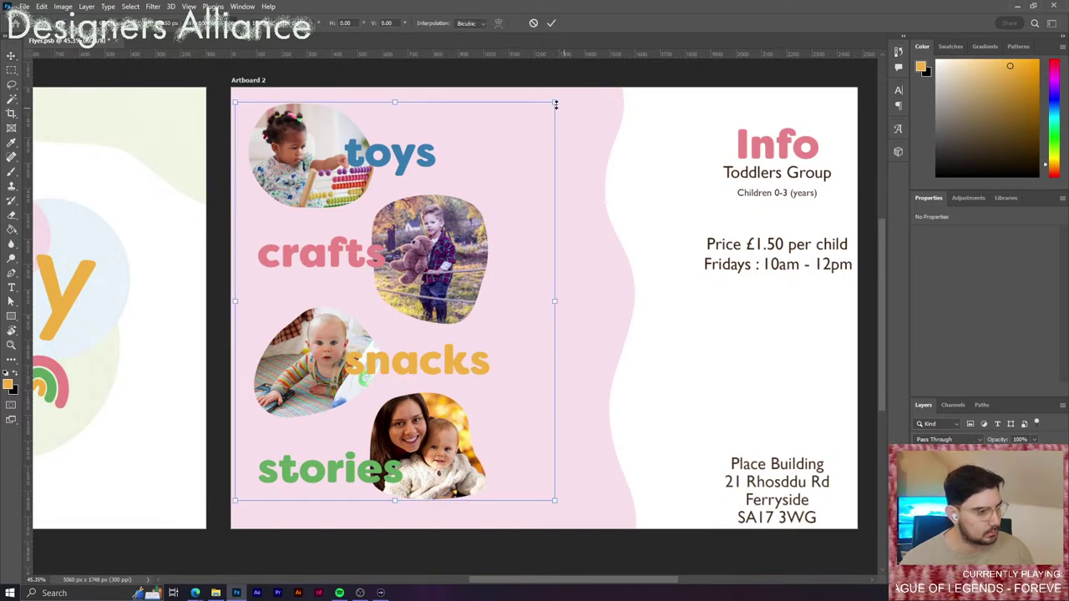
{"action": "left_click_drag", "start_coordinate": [552, 102], "coordinate": [475, 194]}
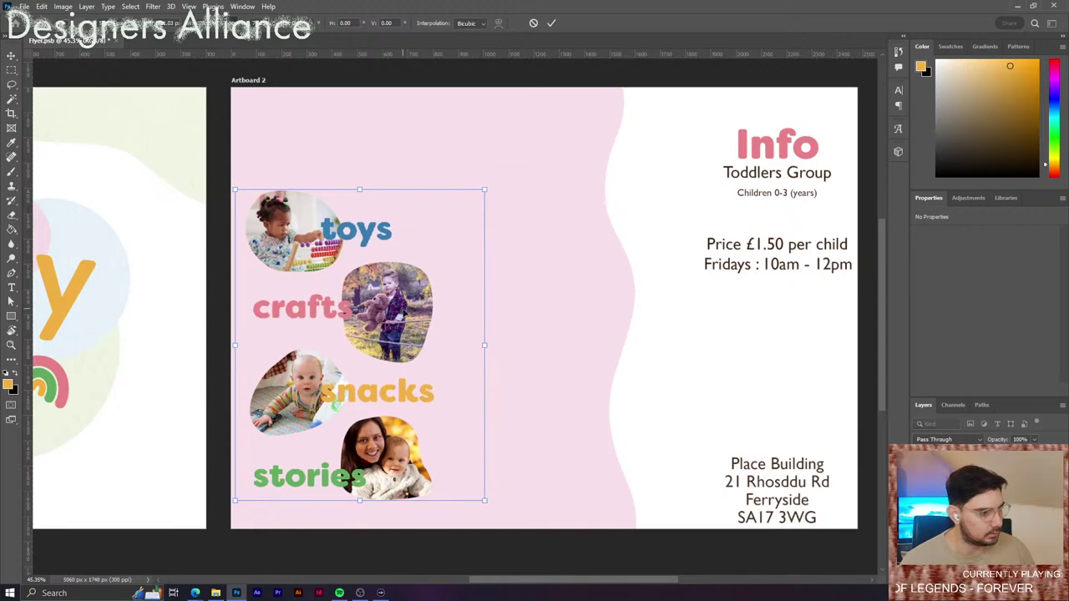
{"action": "left_click_drag", "start_coordinate": [405, 315], "coordinate": [415, 324]}
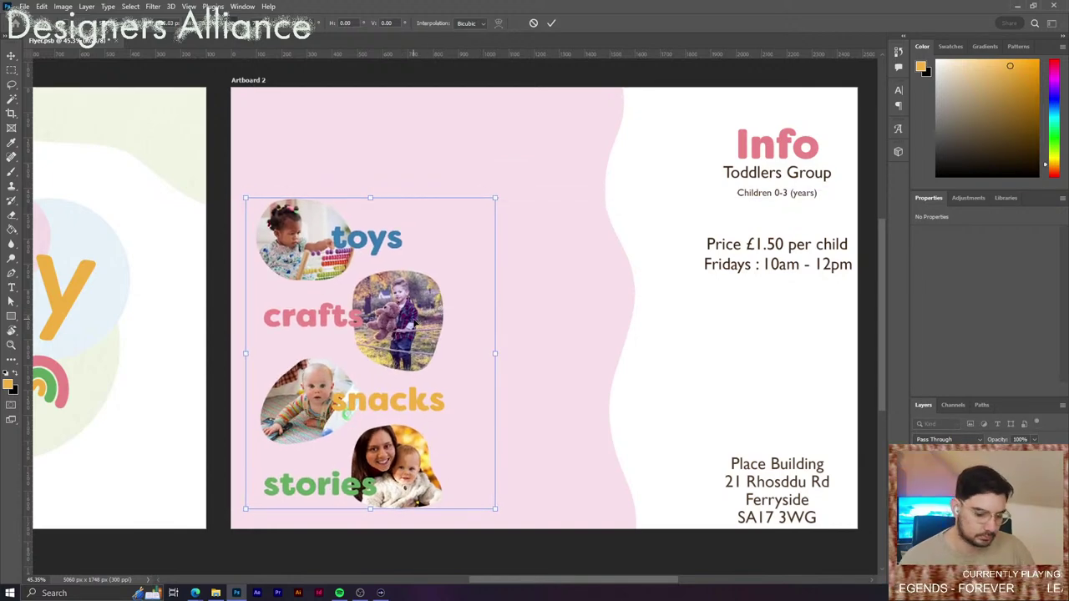
{"action": "key", "text": "Return"}
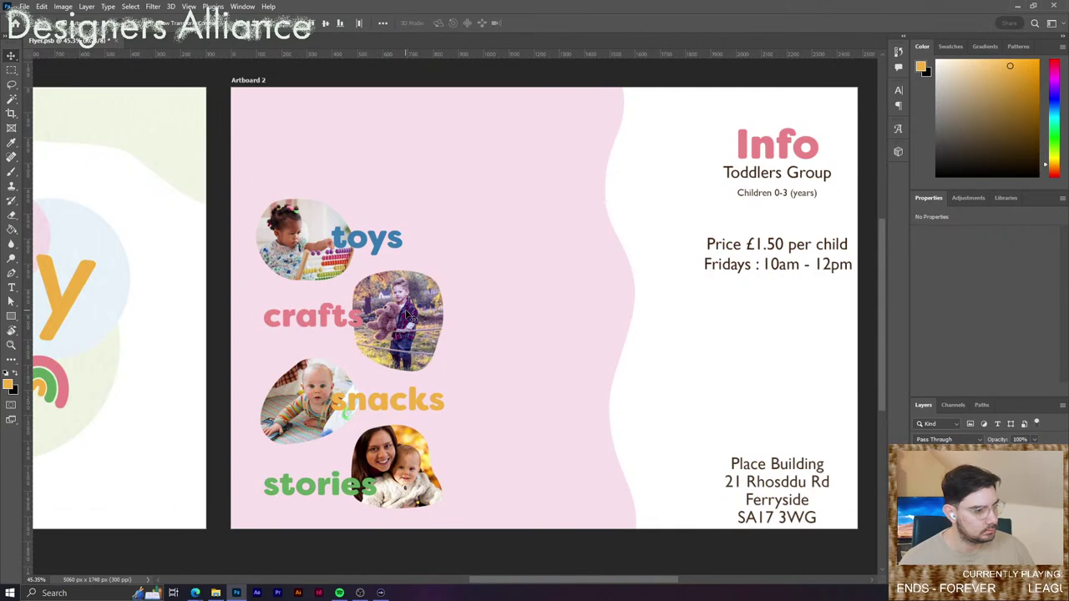
Try placing the toys and crafts pairs to the right of the snacks and stories pairs, and undo the move.
{"action": "left_click", "coordinate": [466, 551]}
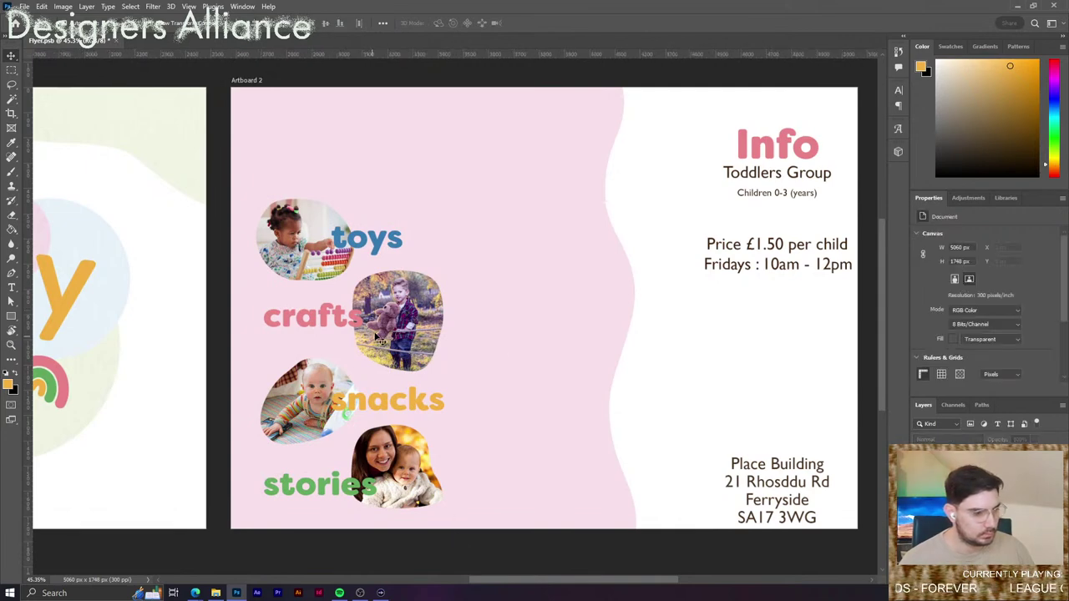
{"action": "left_click", "coordinate": [325, 253]}
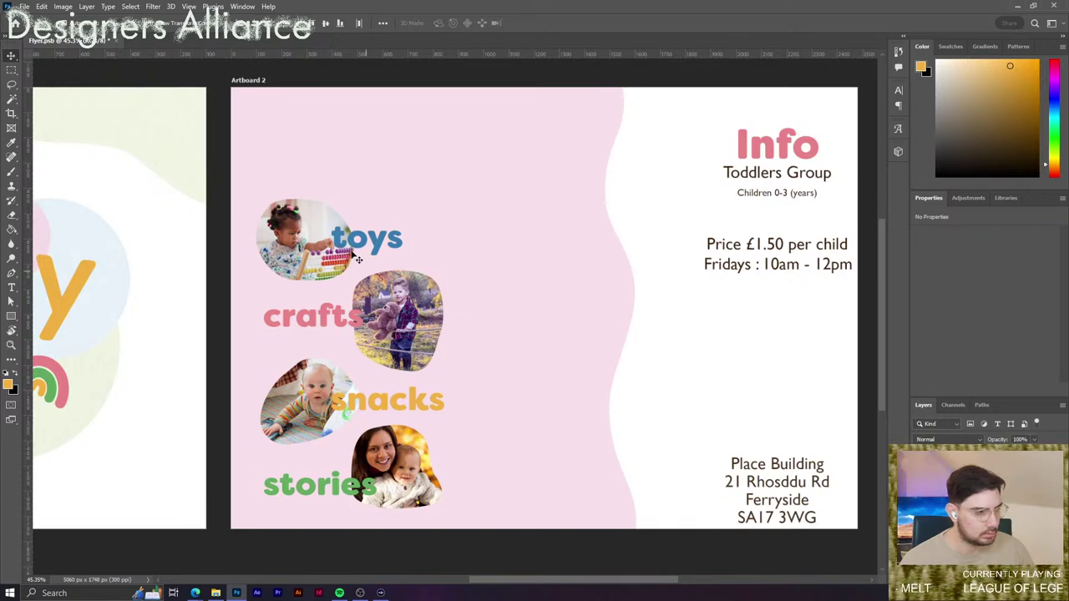
{"action": "left_click_drag", "start_coordinate": [341, 248], "coordinate": [541, 409]}
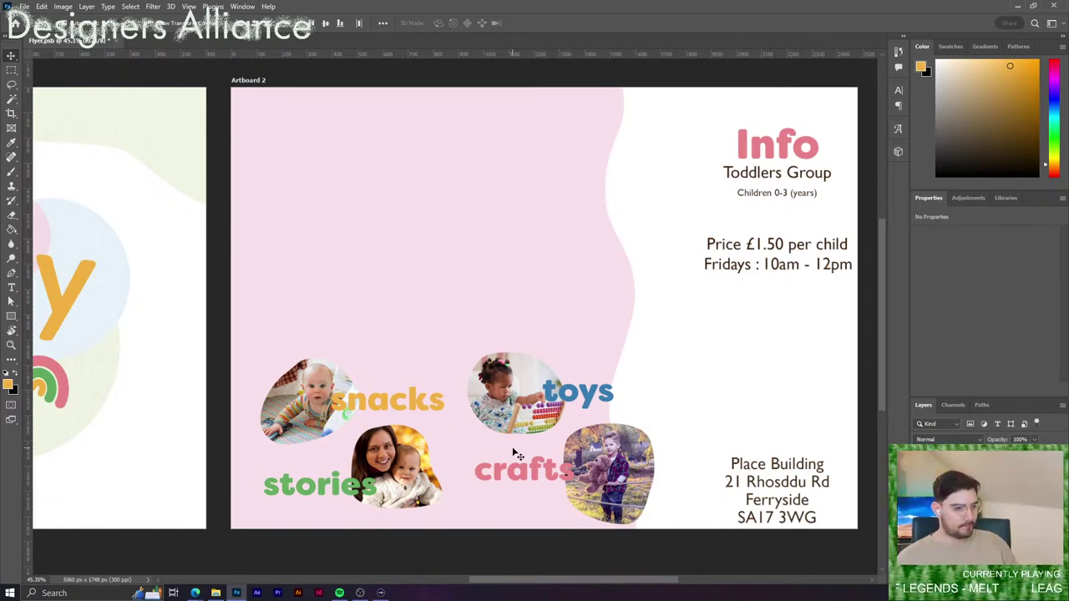
{"action": "key", "text": "ctrl+z"}
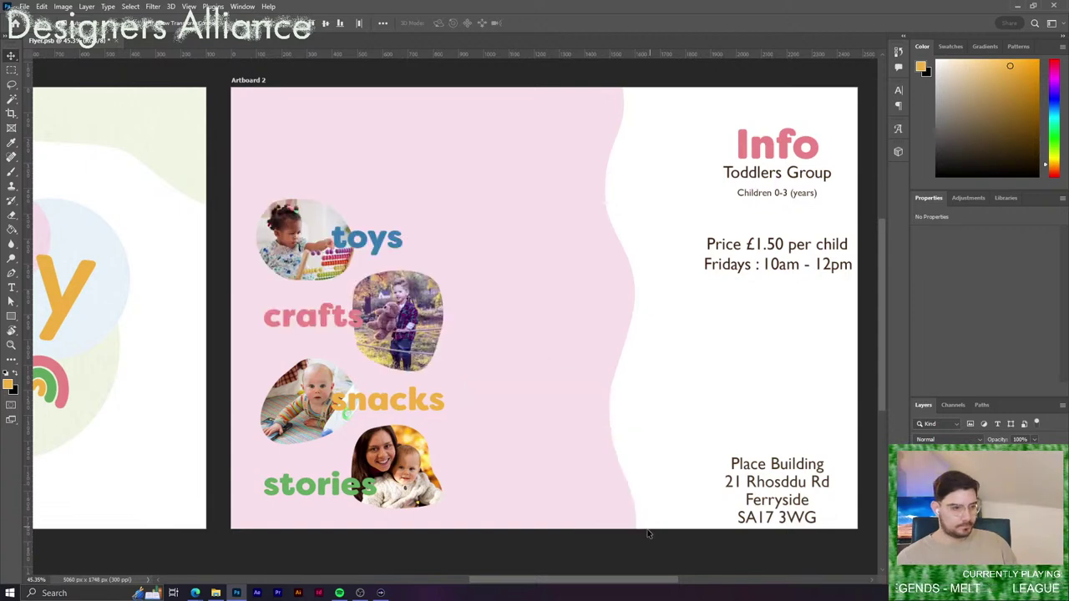
{"action": "left_click", "coordinate": [654, 551]}
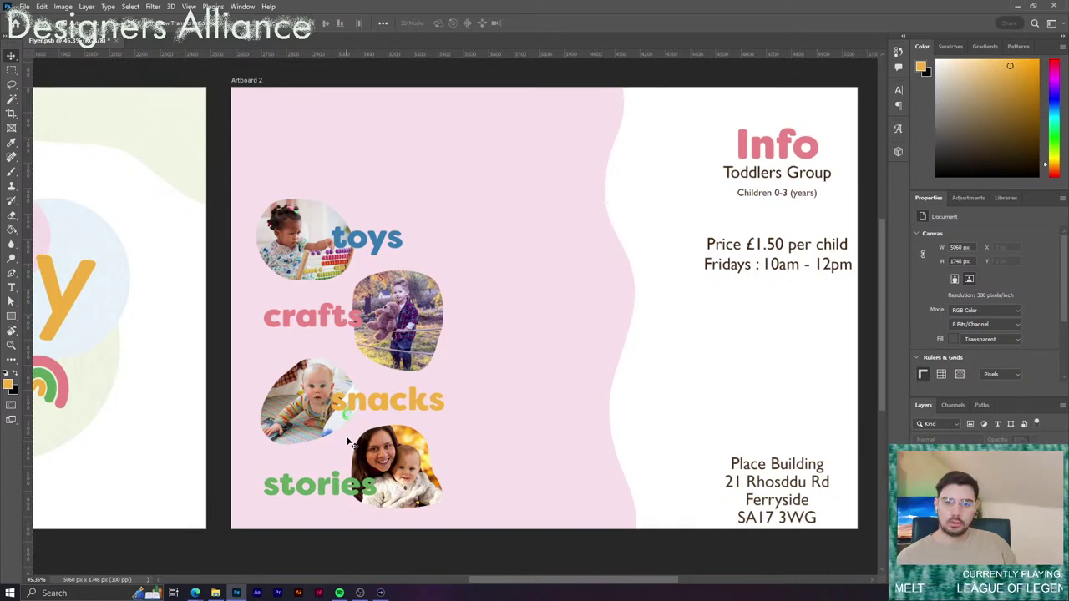
Duplicate the Info title into the empty pink area above the toys pair.
{"action": "left_click_drag", "start_coordinate": [446, 174], "coordinate": [460, 214]}
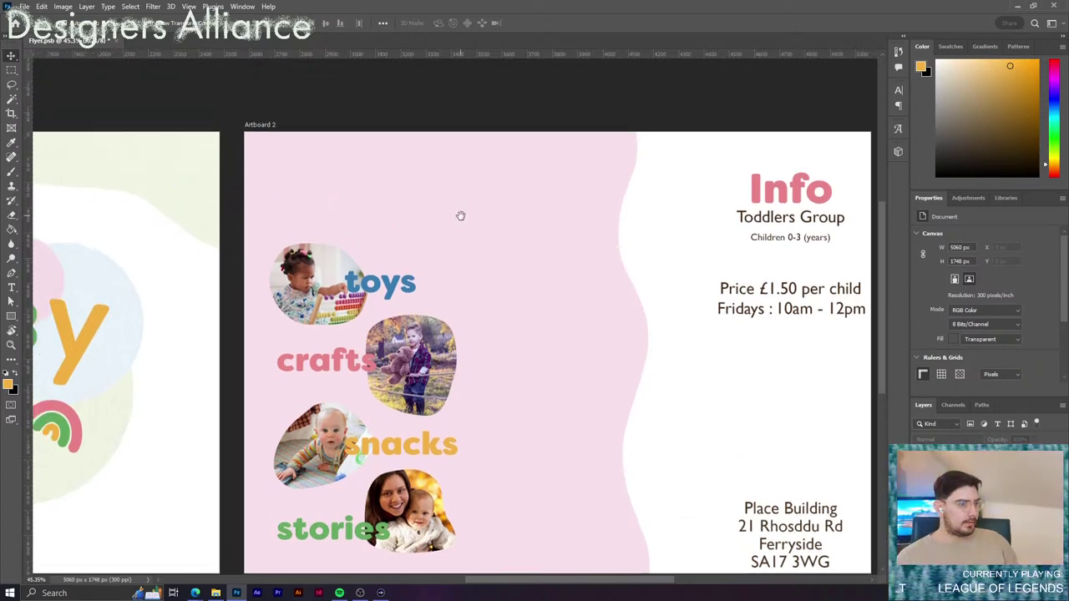
{"action": "left_click", "coordinate": [798, 189]}
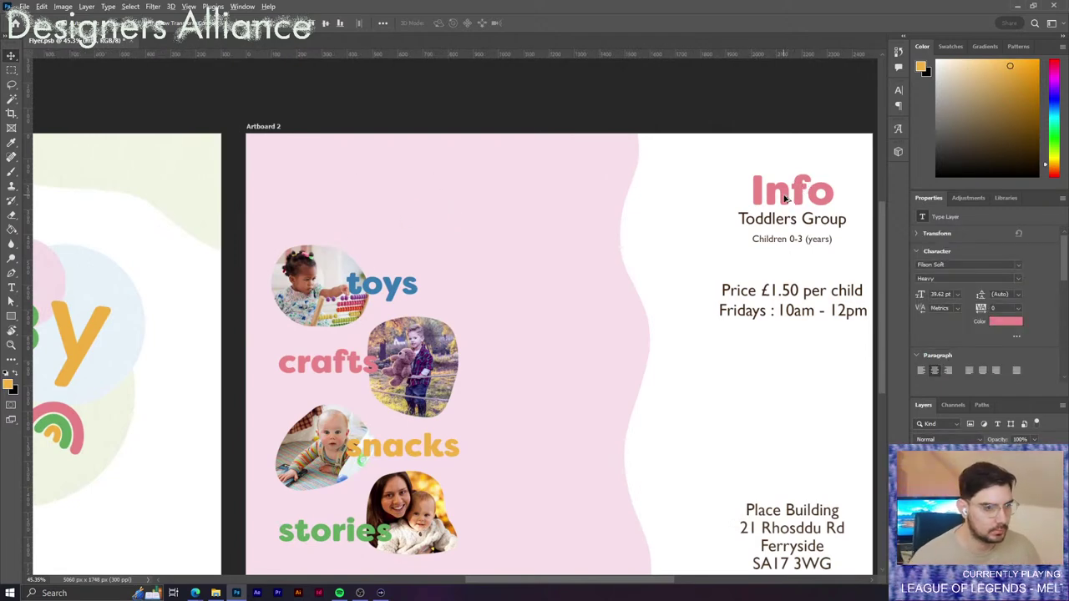
{"action": "left_click_drag", "start_coordinate": [723, 203], "coordinate": [345, 202]}
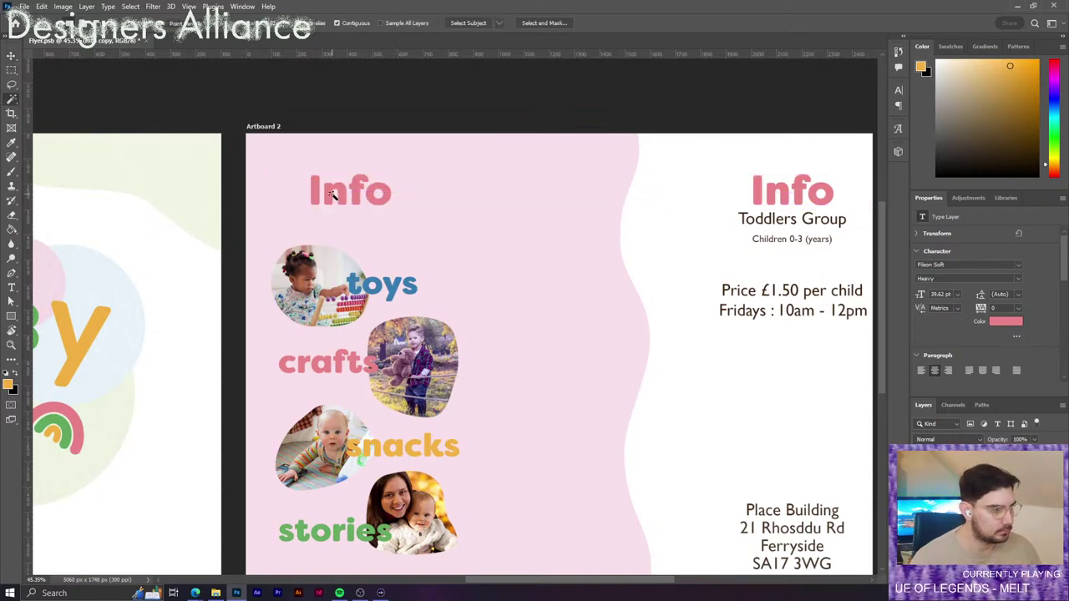
{"action": "mouse_move", "coordinate": [335, 198]}
{"action": "left_mouse_down"}
{"action": "mouse_move", "coordinate": [328, 187]}
{"action": "mouse_move", "coordinate": [344, 188]}
{"action": "left_mouse_up"}
Widen the copied title's text box across the pink area and replace its text with "It's time to".
{"action": "double_click", "coordinate": [344, 189]}
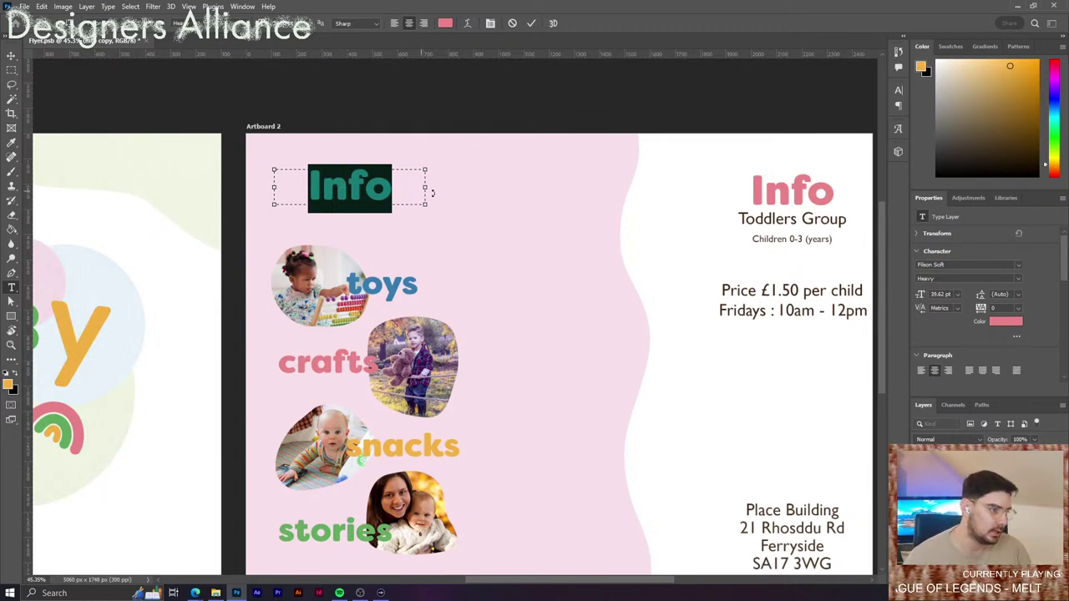
{"action": "left_click_drag", "start_coordinate": [430, 191], "coordinate": [583, 217]}
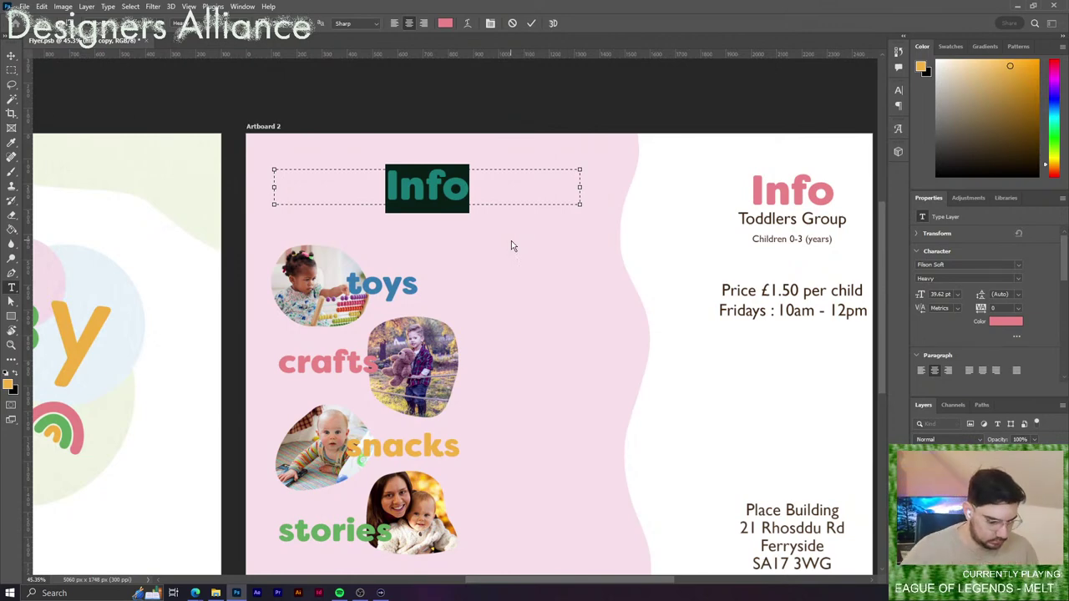
{"action": "type", "text": "It's "}
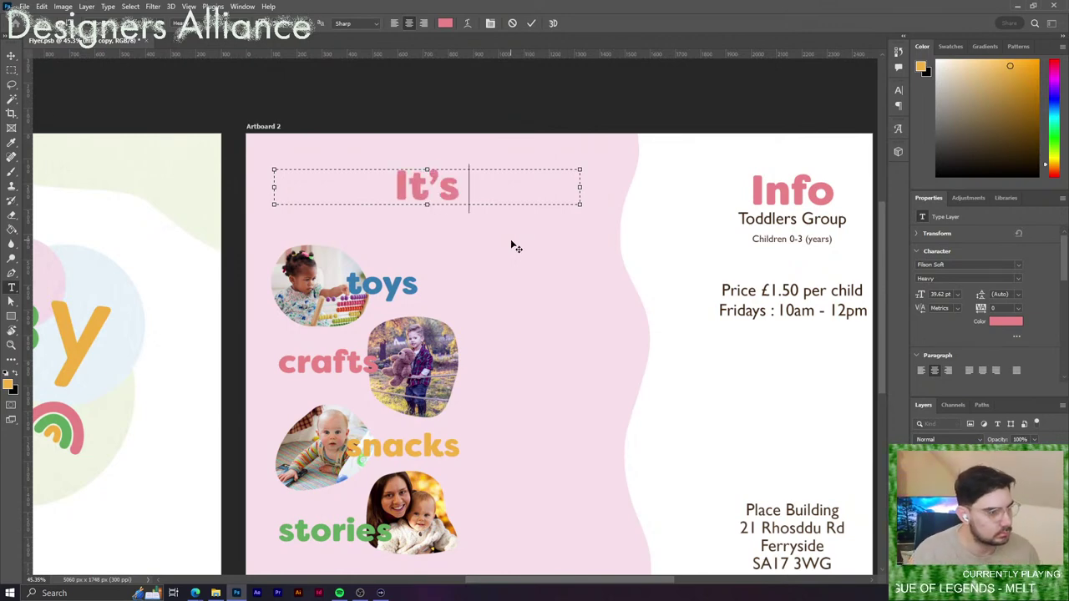
{"action": "type", "text": "time to"}
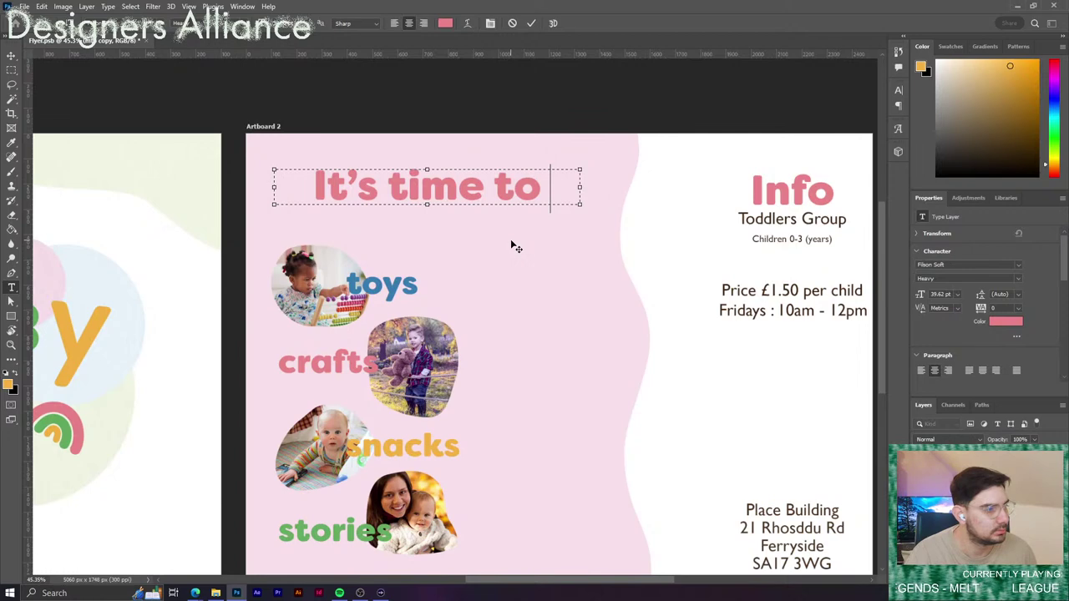
Replace the heading text above the toys pair with "let's meet new".
{"action": "key", "text": "Left"}
{"action": "key", "text": "Left"}
{"action": "key", "text": "BackSpace"}
{"action": "key", "text": "BackSpace"}
{"action": "key", "text": "BackSpace"}
{"action": "key", "text": "BackSpace"}
{"action": "key", "text": "BackSpace"}
{"action": "key", "text": "BackSpace"}
{"action": "key", "text": "BackSpace"}
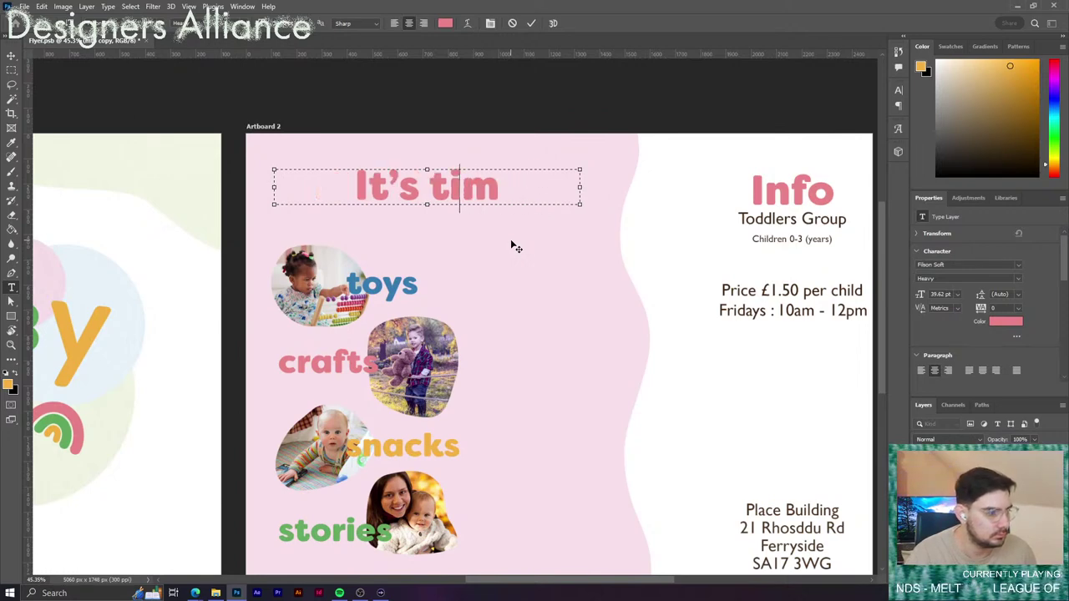
{"action": "key", "text": "BackSpace"}
{"action": "key", "text": "BackSpace"}
{"action": "key", "text": "BackSpace"}
{"action": "key", "text": "BackSpace"}
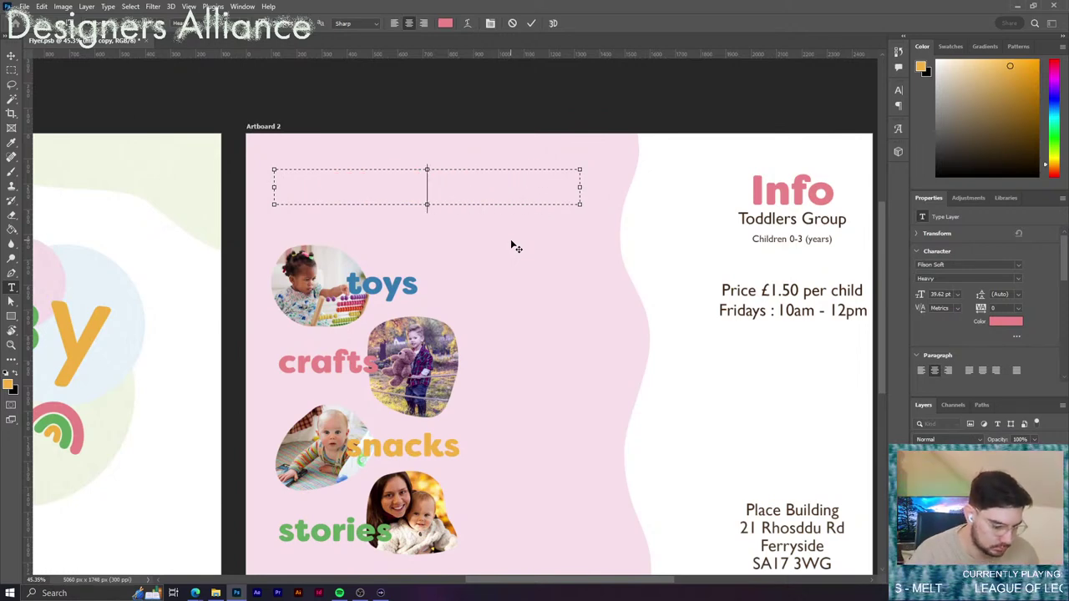
{"action": "type", "text": "let's meet new"}
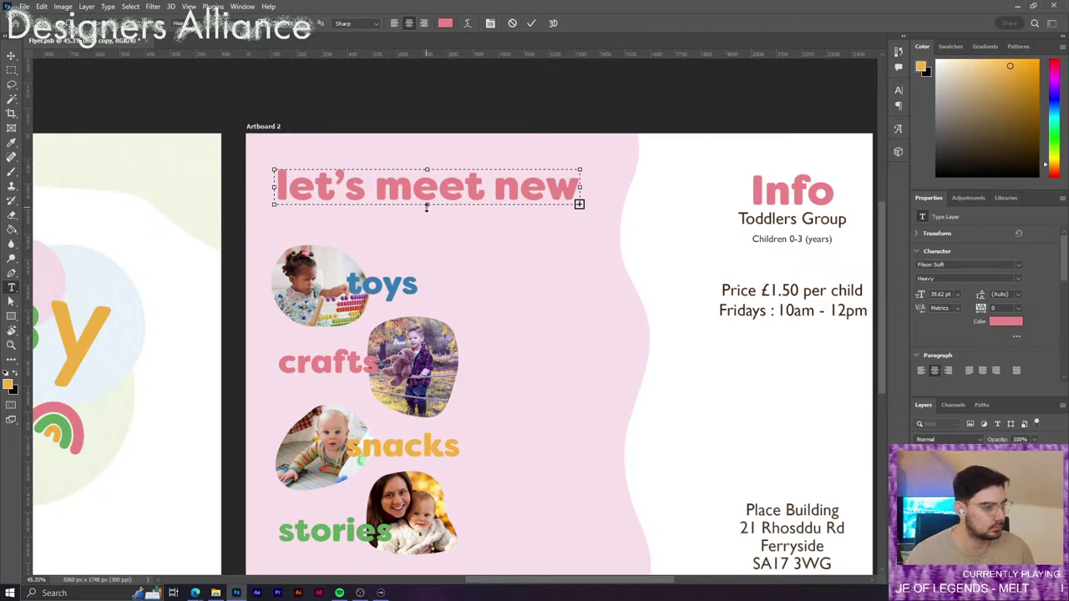
Extend the heading's text box downward to fit a second line and complete the text as "let's meet new friends!".
{"action": "left_click_drag", "start_coordinate": [426, 204], "coordinate": [570, 254]}
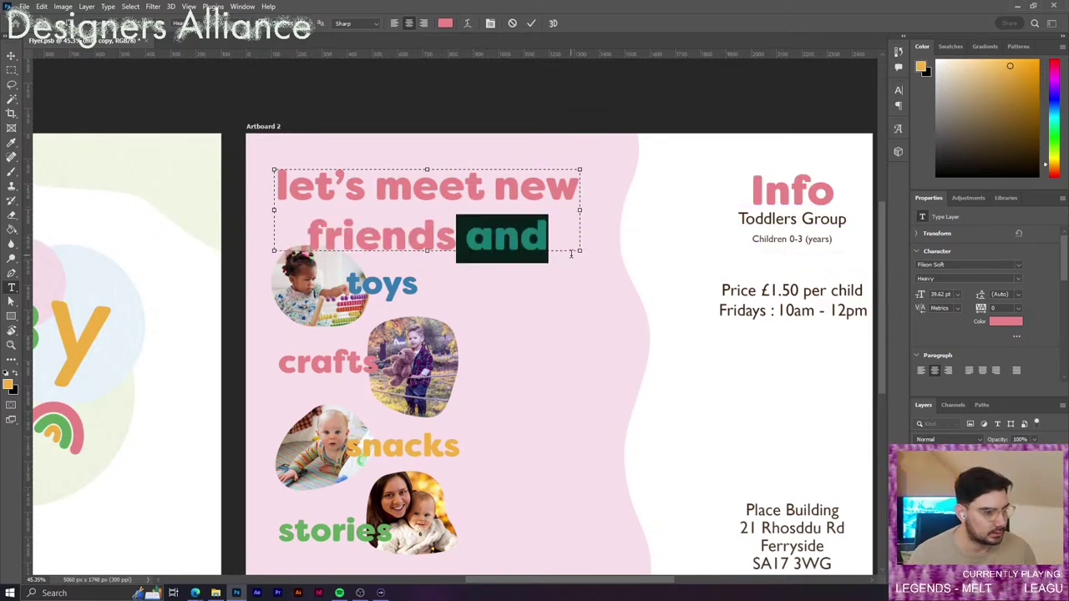
{"action": "key", "text": "Left"}
{"action": "key", "text": "Right"}
{"action": "key", "text": "BackSpace"}
{"action": "key", "text": "BackSpace"}
{"action": "key", "text": "Delete"}
{"action": "key", "text": "Delete"}
{"action": "type", "text": "!"}
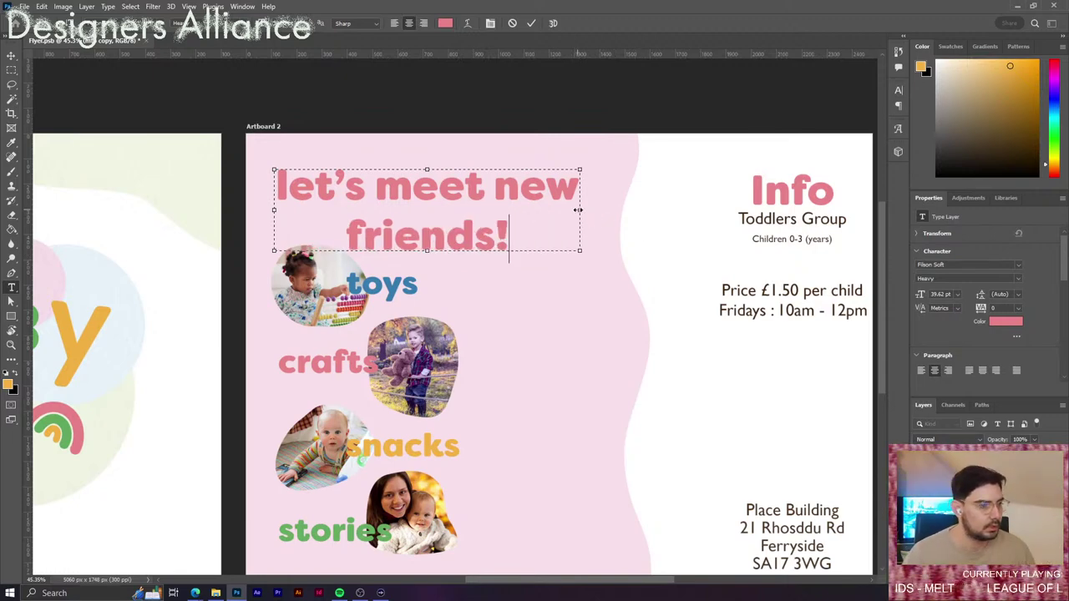
Widen the heading's text box until "let's meet new friends!" fits on one line, and commit the text.
{"action": "left_click_drag", "start_coordinate": [581, 211], "coordinate": [750, 218]}
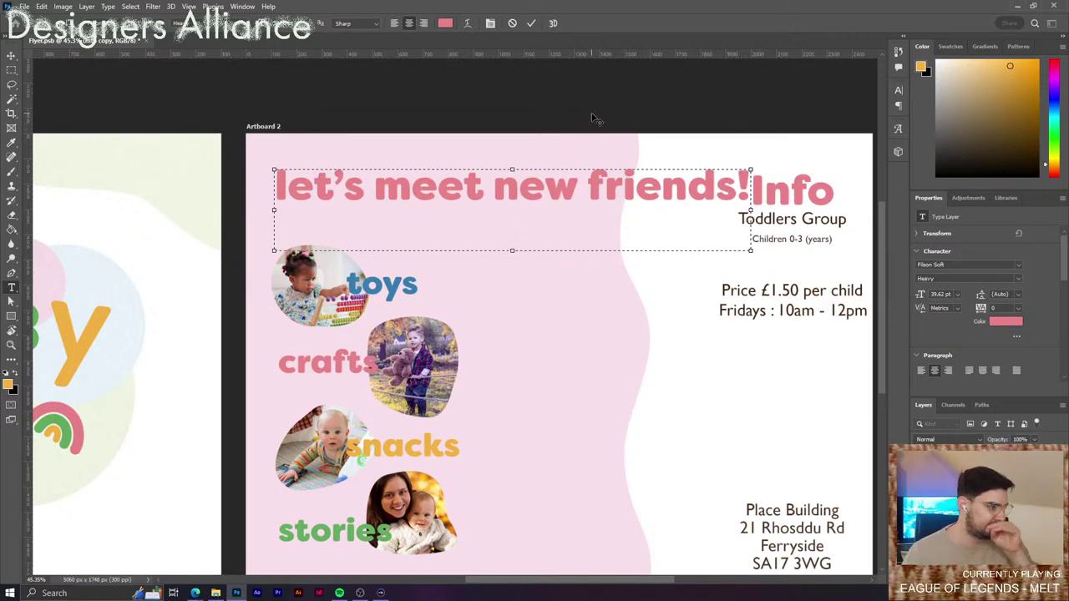
{"action": "scroll", "coordinate": [535, 433], "scroll_direction": "down", "scroll_amount": 2}
{"action": "scroll", "coordinate": [535, 435], "scroll_direction": "up", "scroll_amount": 2}
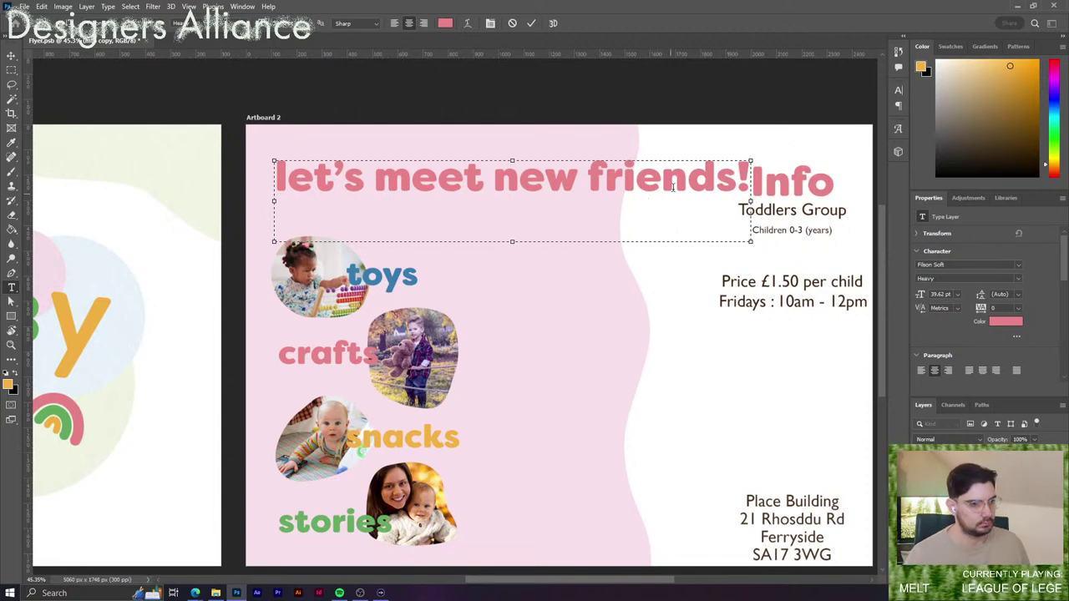
{"action": "left_click", "coordinate": [531, 23]}
{"action": "key", "text": "v"}
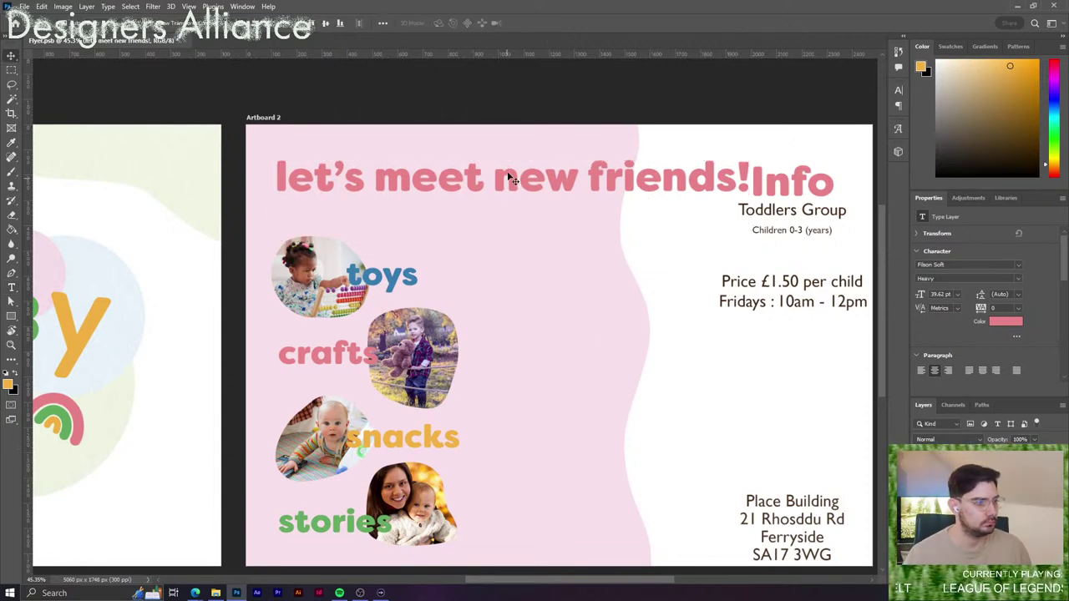
Move the Info title with its group, age, price and time lines down the white area, clear of the heading.
{"action": "scroll", "coordinate": [680, 318], "scroll_direction": "right", "scroll_amount": 3}
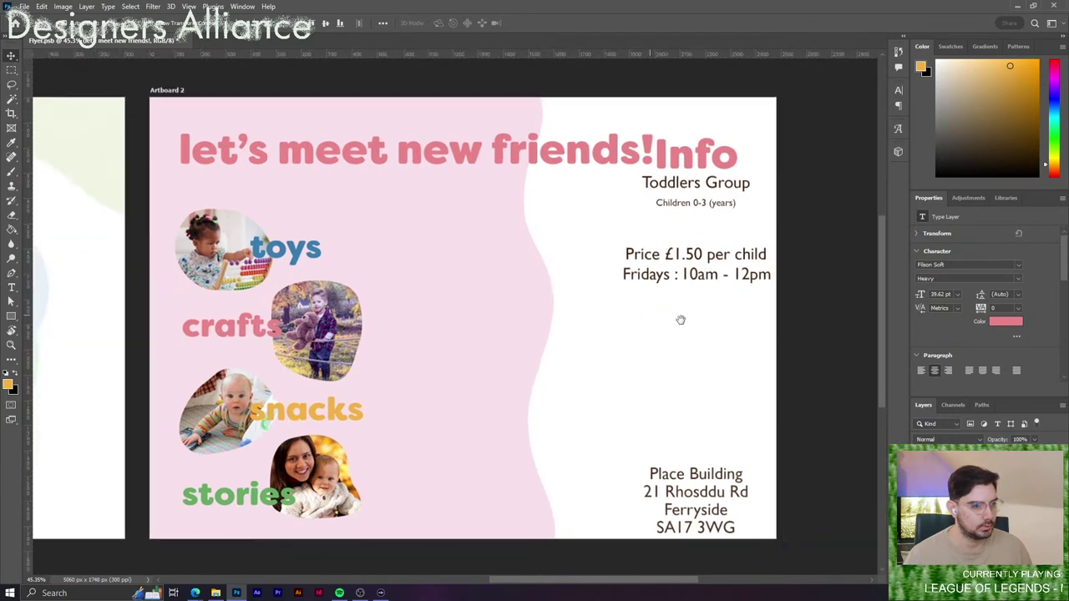
{"action": "scroll", "coordinate": [733, 147], "scroll_direction": "left", "scroll_amount": 3}
{"action": "scroll", "coordinate": [734, 147], "scroll_direction": "left", "scroll_amount": 1}
{"action": "scroll", "coordinate": [766, 200], "scroll_direction": "right", "scroll_amount": 4}
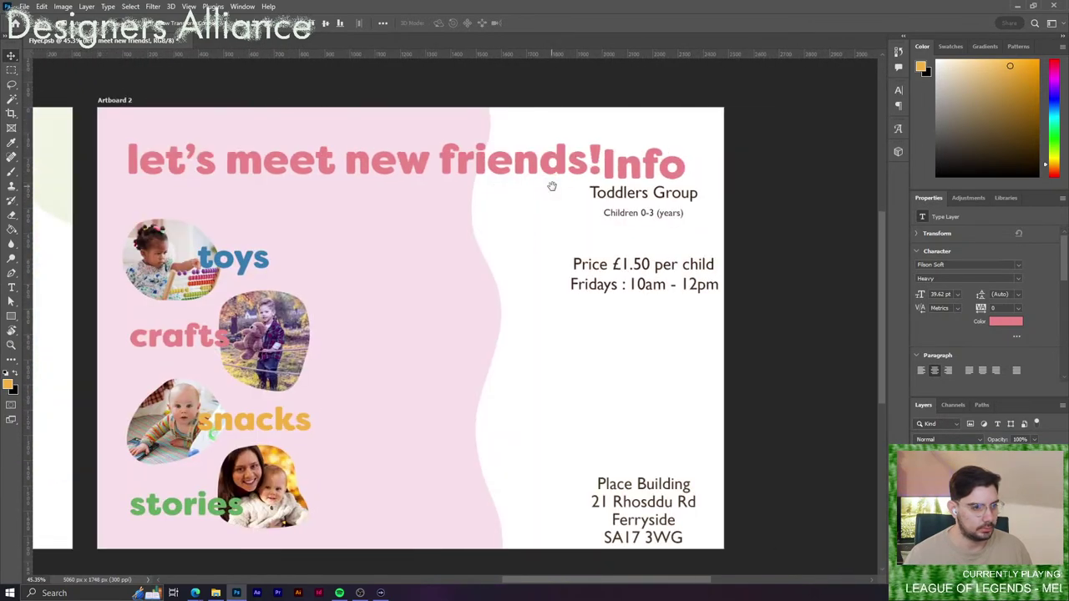
{"action": "left_click_drag", "start_coordinate": [783, 139], "coordinate": [639, 309]}
{"action": "left_click_drag", "start_coordinate": [652, 165], "coordinate": [737, 267]}
{"action": "left_click", "coordinate": [787, 231]}
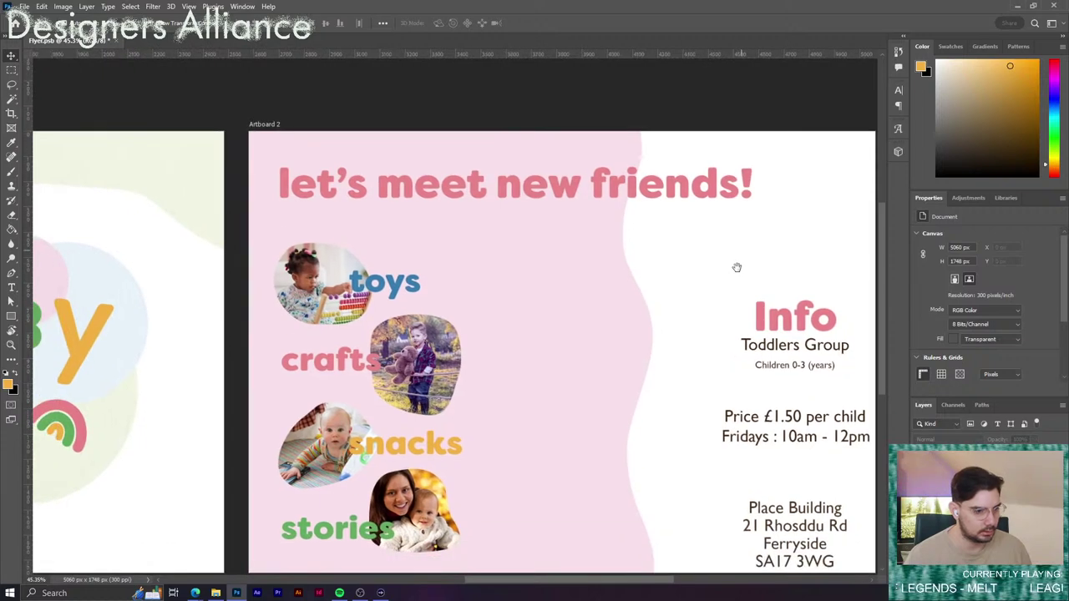
Recolor the whole heading, trying green 61a75e before matching it to the blue of the toys title.
{"action": "double_click", "coordinate": [576, 187]}
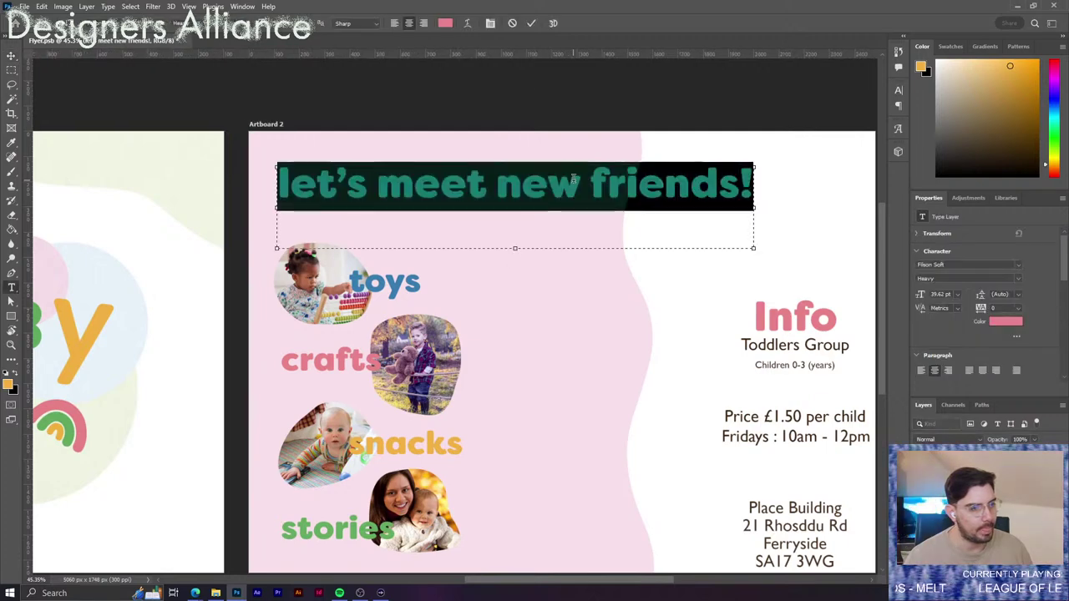
{"action": "left_click", "coordinate": [445, 23]}
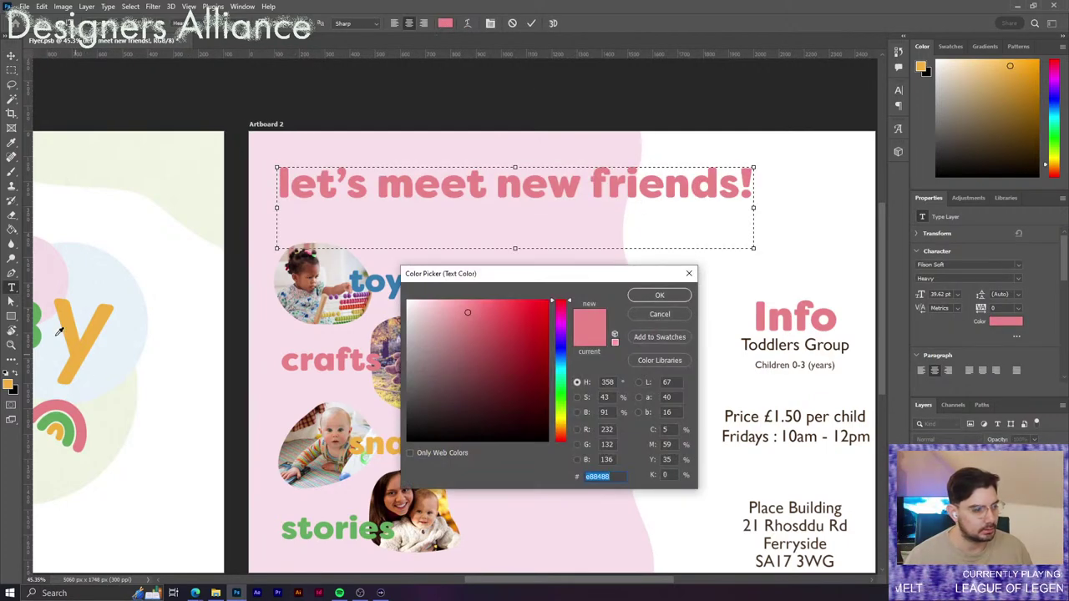
{"action": "type", "text": "61a75e"}
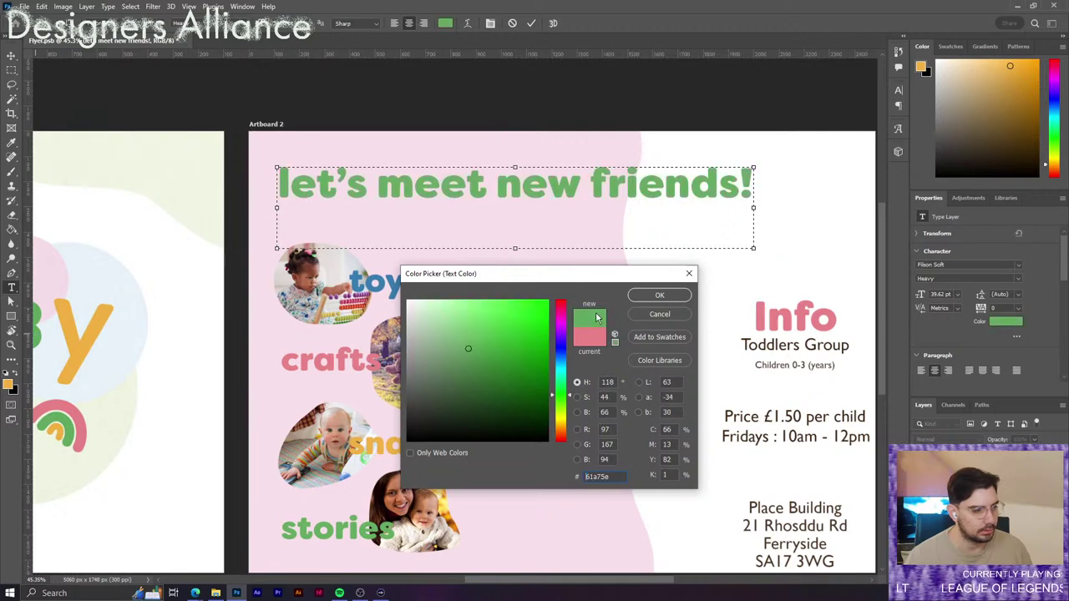
{"action": "left_click", "coordinate": [672, 296]}
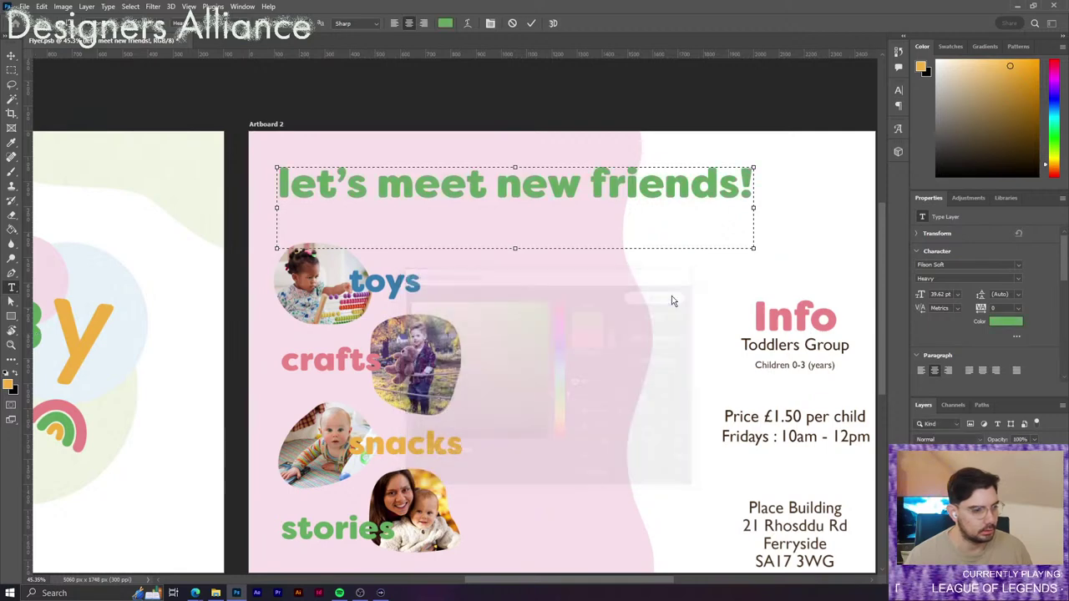
{"action": "left_click", "coordinate": [445, 23]}
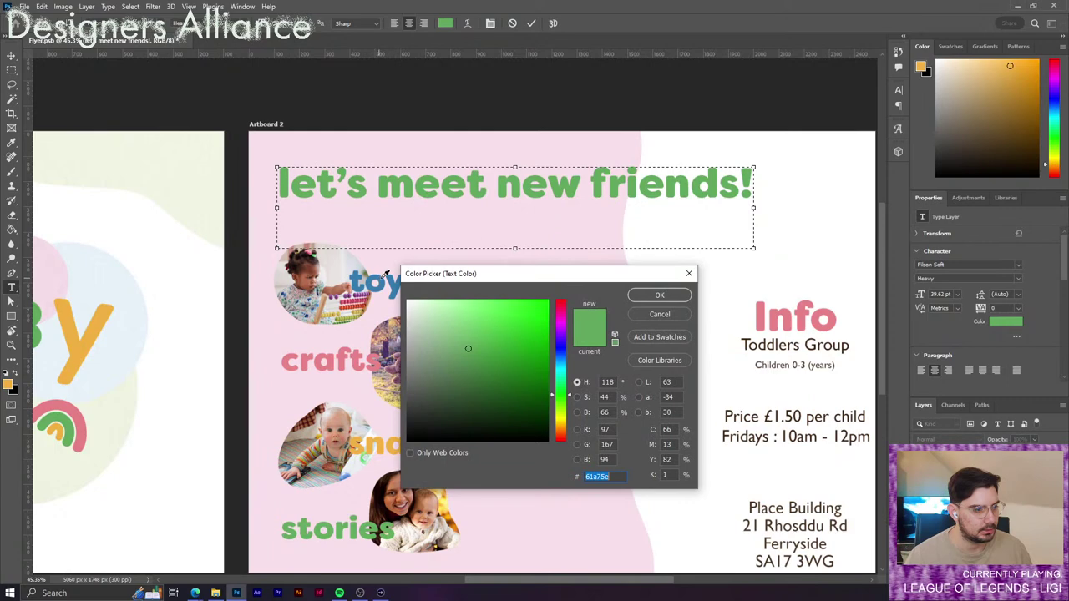
{"action": "key", "text": "ctrl+v"}
{"action": "left_click", "coordinate": [660, 296]}
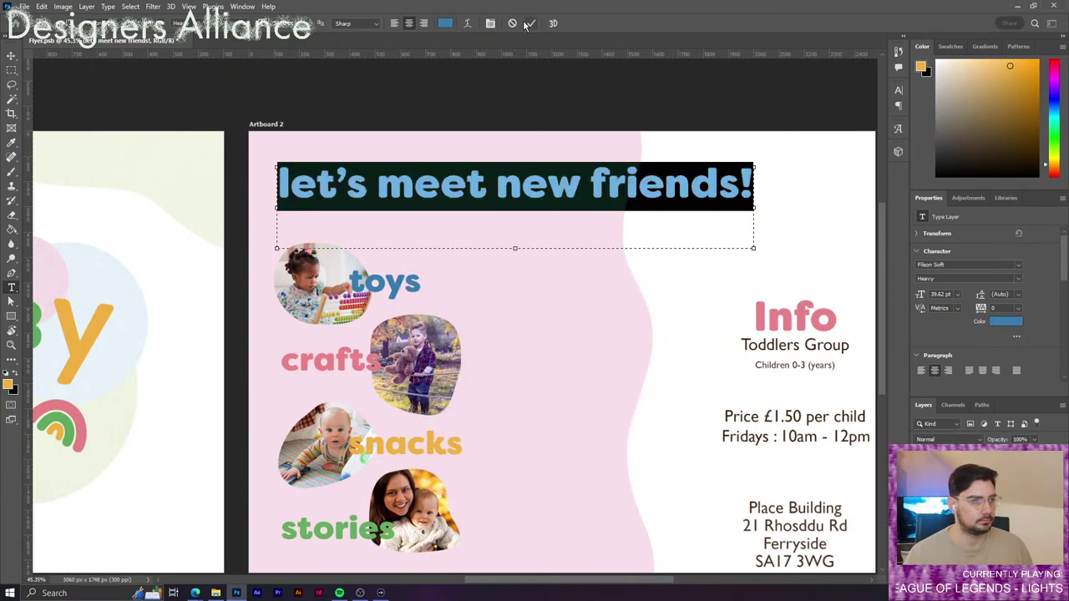
{"action": "left_click", "coordinate": [530, 24]}
Capitalize the heading's first letter so the text reads "Let's meet new friends!".
{"action": "left_click_drag", "start_coordinate": [650, 232], "coordinate": [658, 195]}
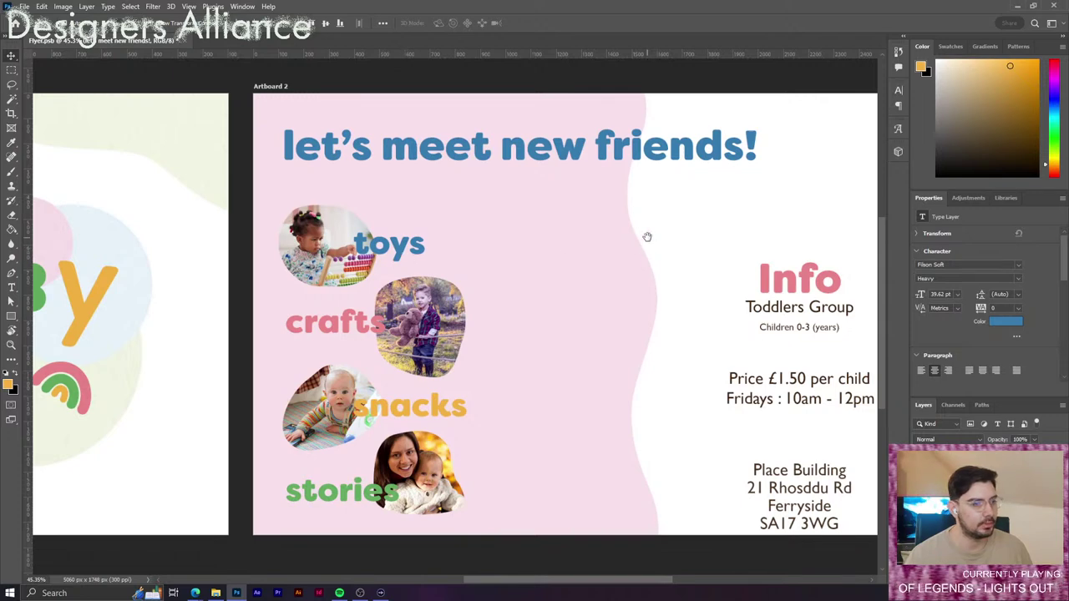
{"action": "left_click_drag", "start_coordinate": [644, 236], "coordinate": [621, 253]}
{"action": "left_click_drag", "start_coordinate": [443, 335], "coordinate": [492, 324]}
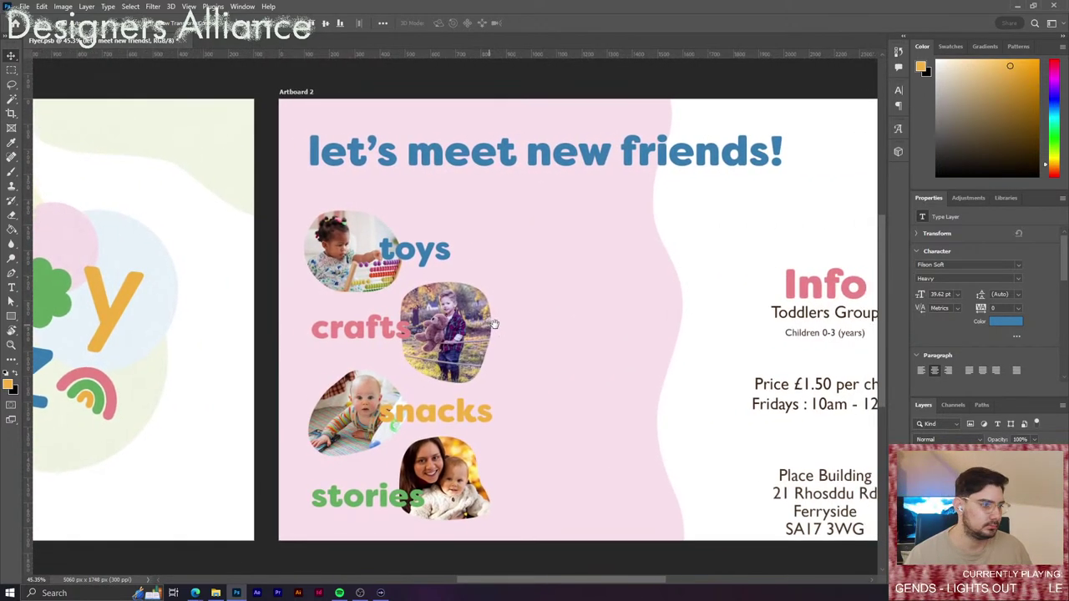
{"action": "double_click", "coordinate": [328, 166]}
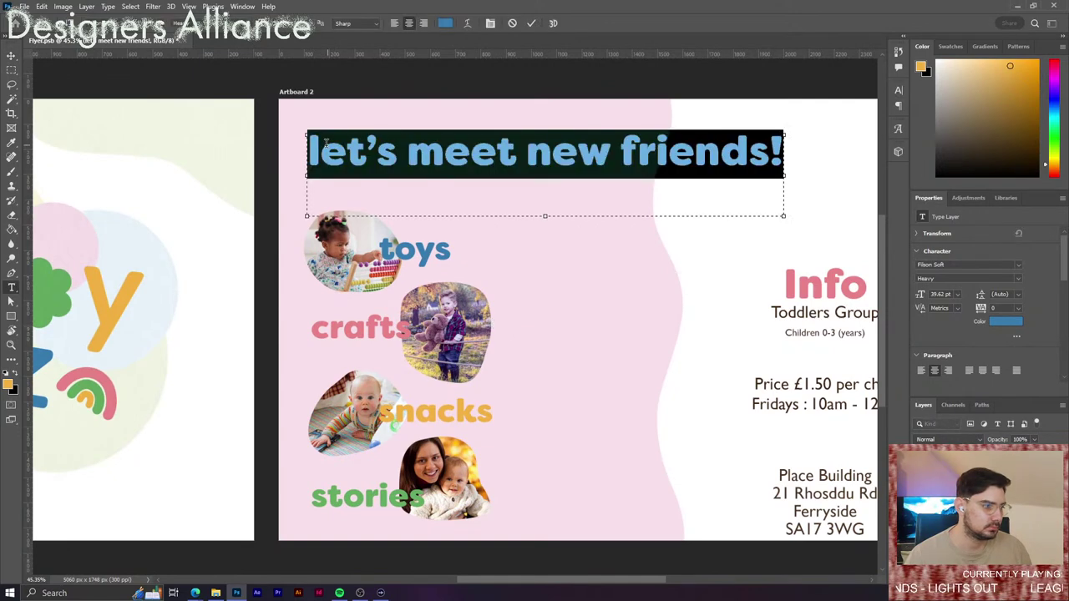
{"action": "left_click", "coordinate": [323, 152]}
{"action": "left_click_drag", "start_coordinate": [322, 152], "coordinate": [280, 152]}
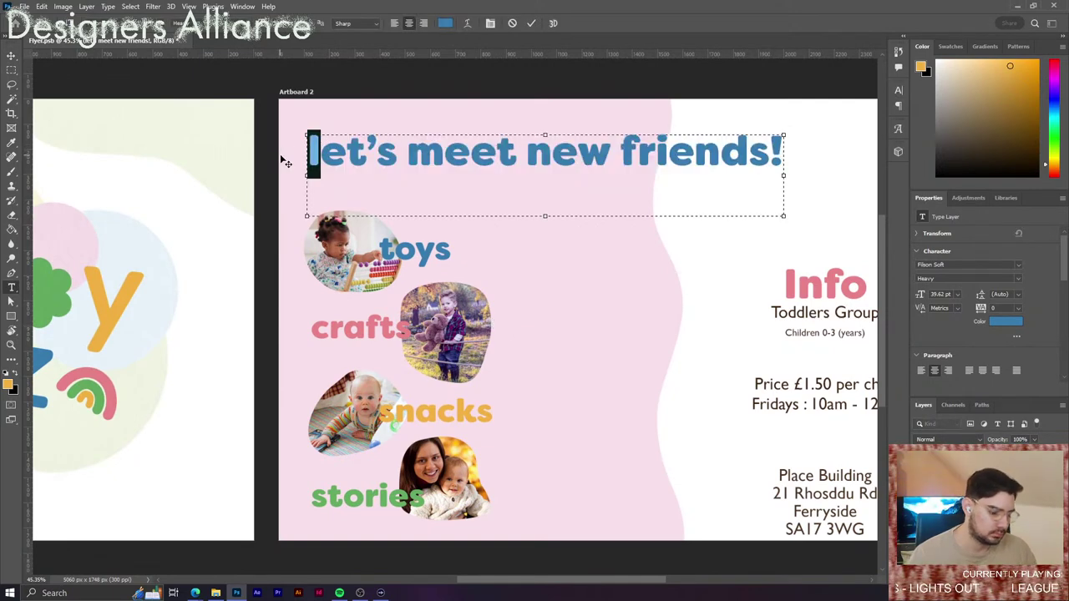
{"action": "key", "text": "Left"}
{"action": "type", "text": "/"}
{"action": "key", "text": "Right"}
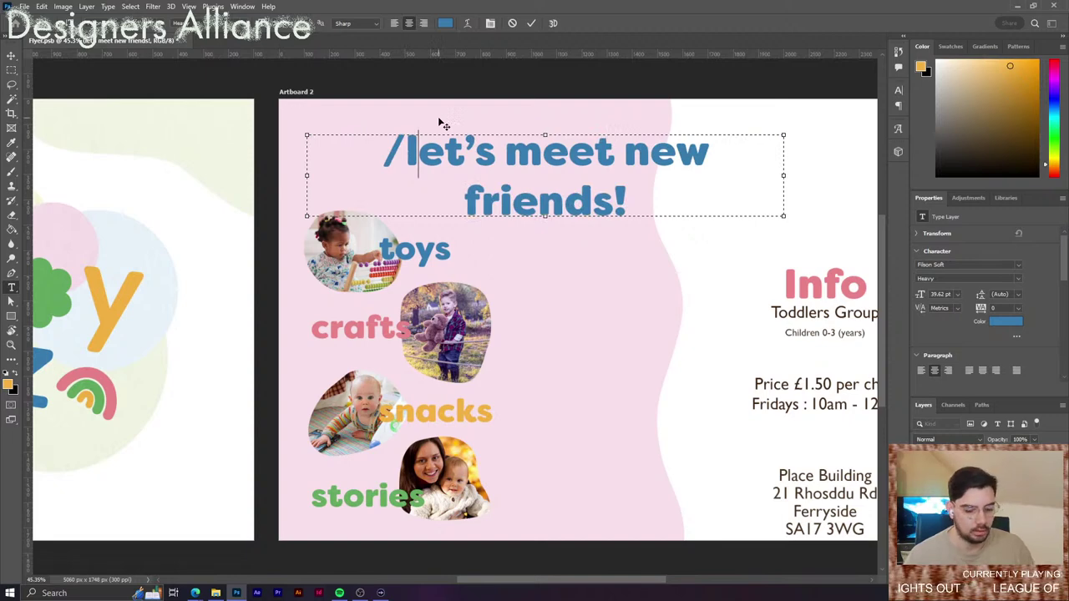
{"action": "key", "text": "BackSpace"}
{"action": "key", "text": "BackSpace"}
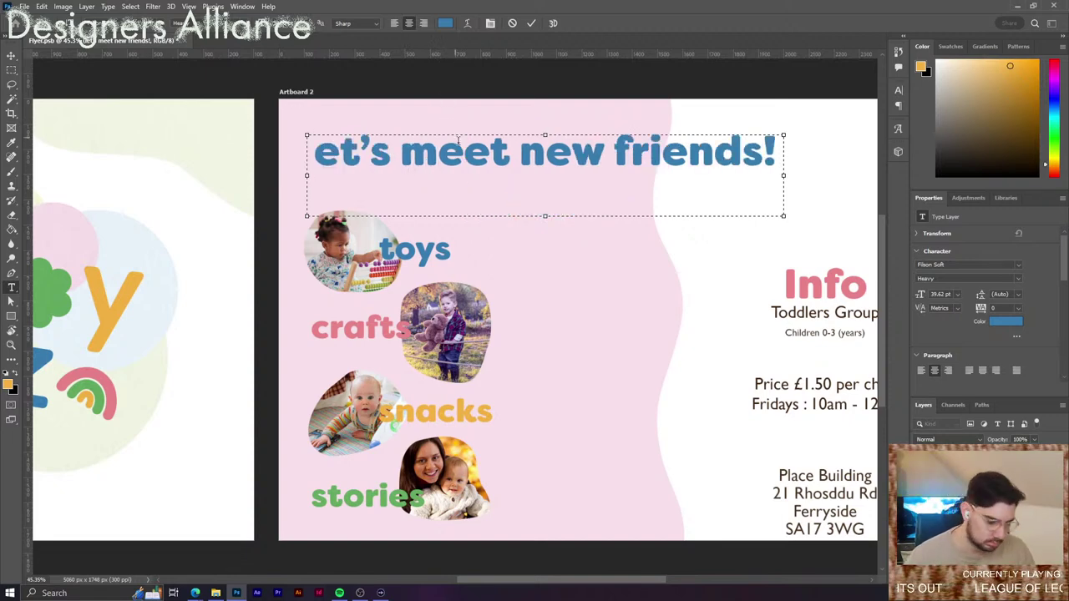
{"action": "type", "text": "/"}
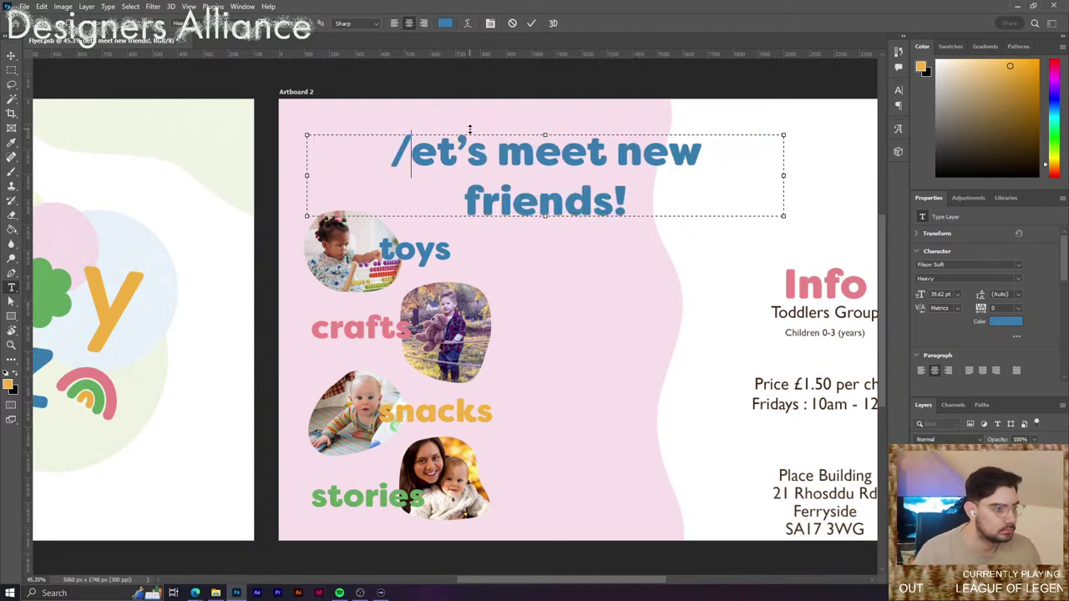
{"action": "key", "text": "Return"}
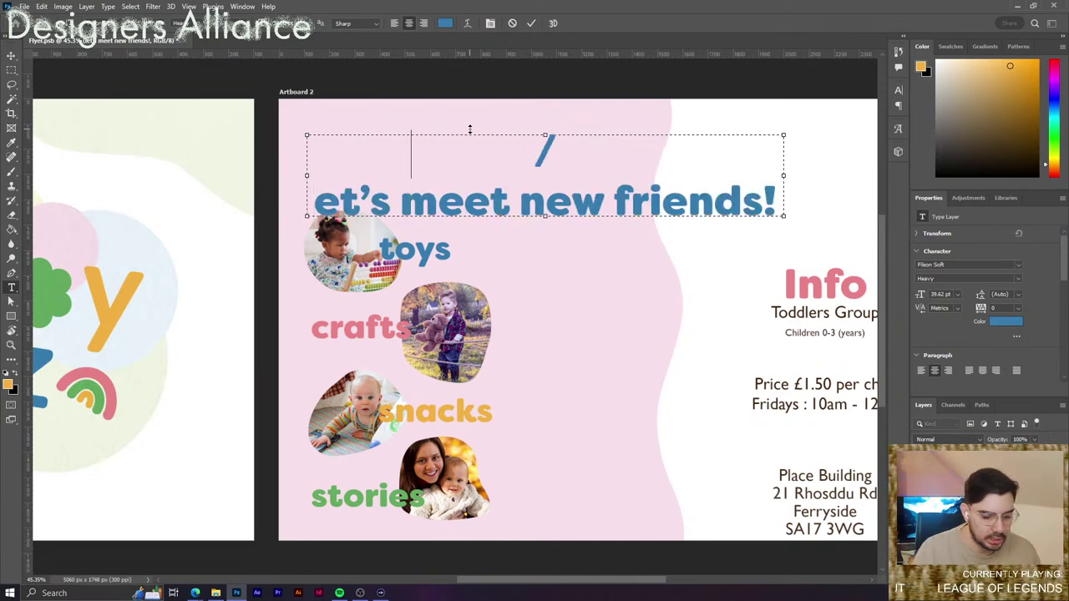
{"action": "key", "text": "BackSpace"}
{"action": "key", "text": "BackSpace"}
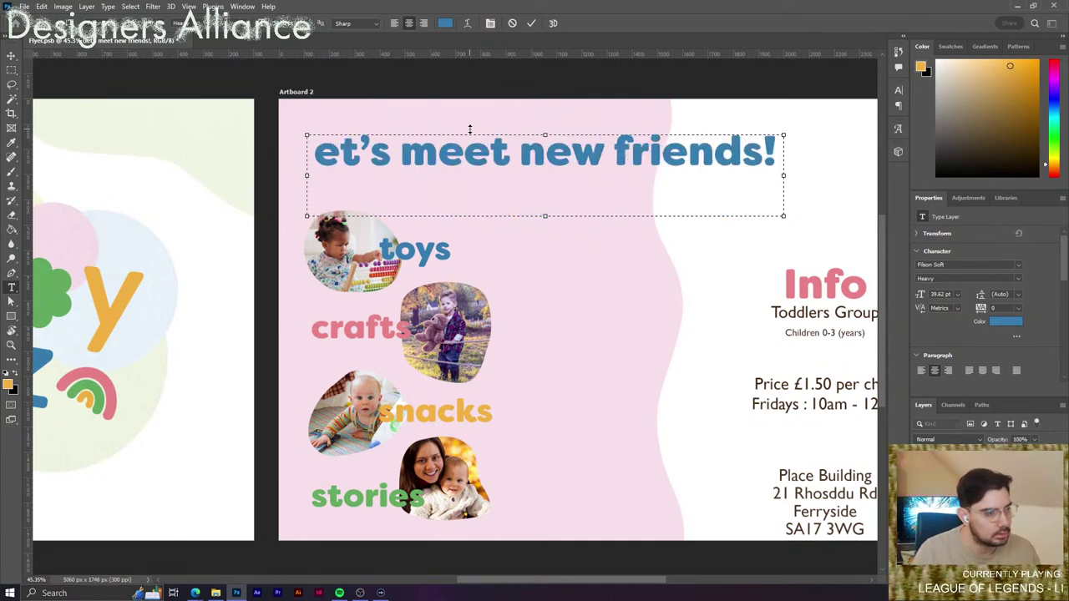
{"action": "type", "text": "L"}
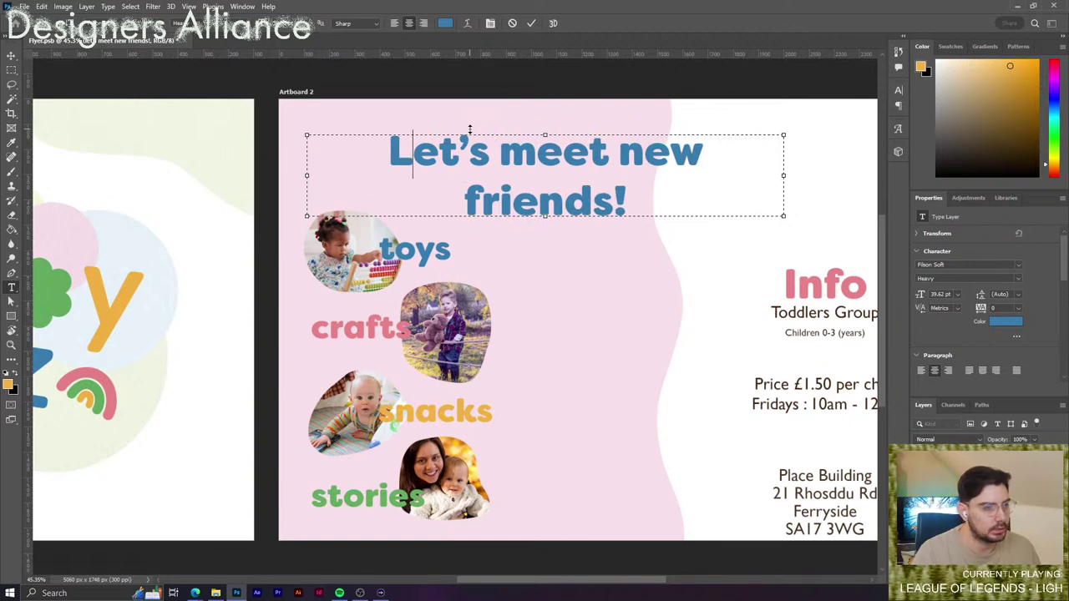
Widen the heading's text box slightly to keep it on one line, left-align the text and commit it.
{"action": "left_click_drag", "start_coordinate": [784, 175], "coordinate": [804, 184]}
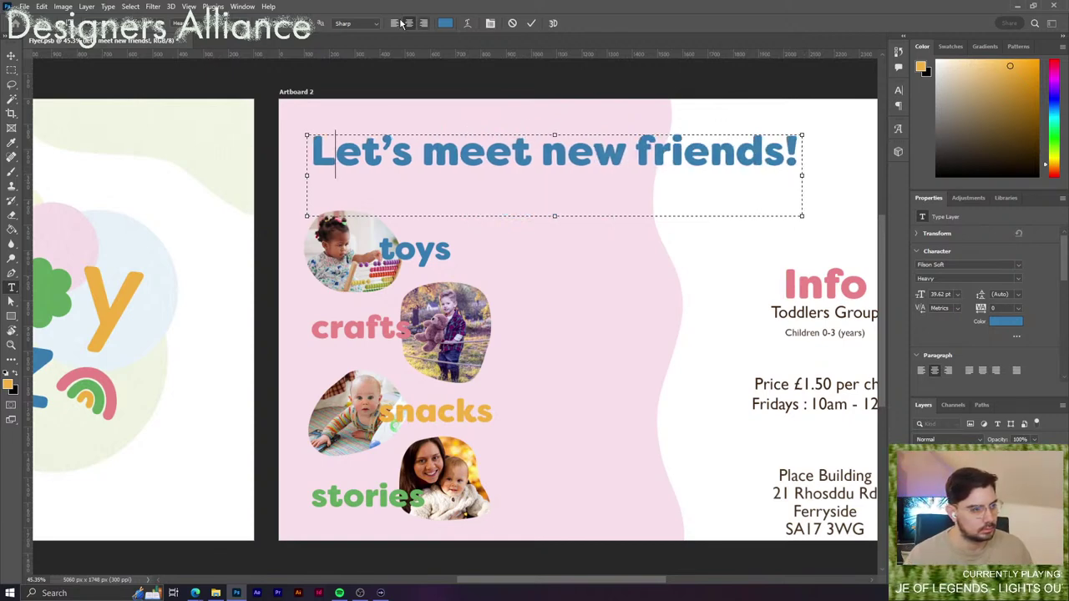
{"action": "left_click", "coordinate": [393, 23]}
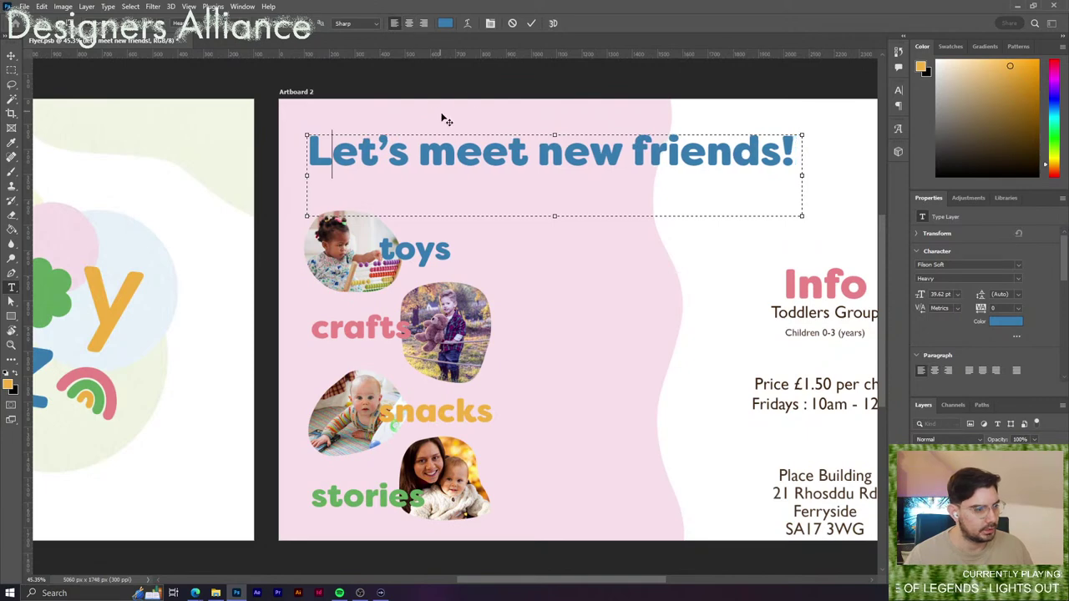
{"action": "left_click", "coordinate": [531, 22]}
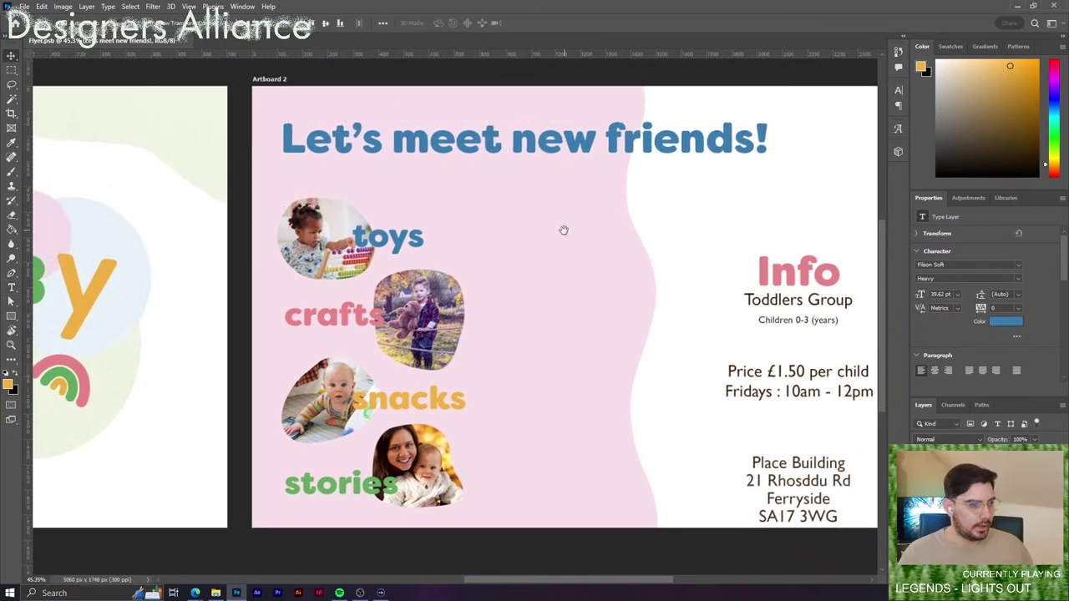
Duplicate the Toddlers Group line beneath the heading, open the copy for editing and widen its text box across the pink area.
{"action": "left_click_drag", "start_coordinate": [563, 231], "coordinate": [877, 401]}
{"action": "left_click_drag", "start_coordinate": [334, 172], "coordinate": [306, 176]}
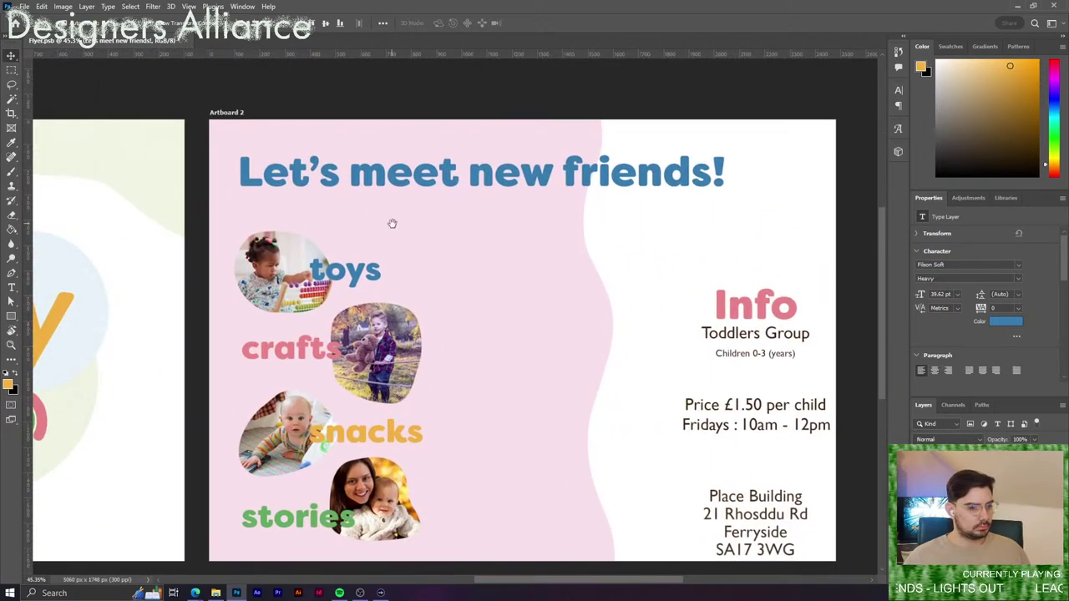
{"action": "left_click", "coordinate": [729, 338]}
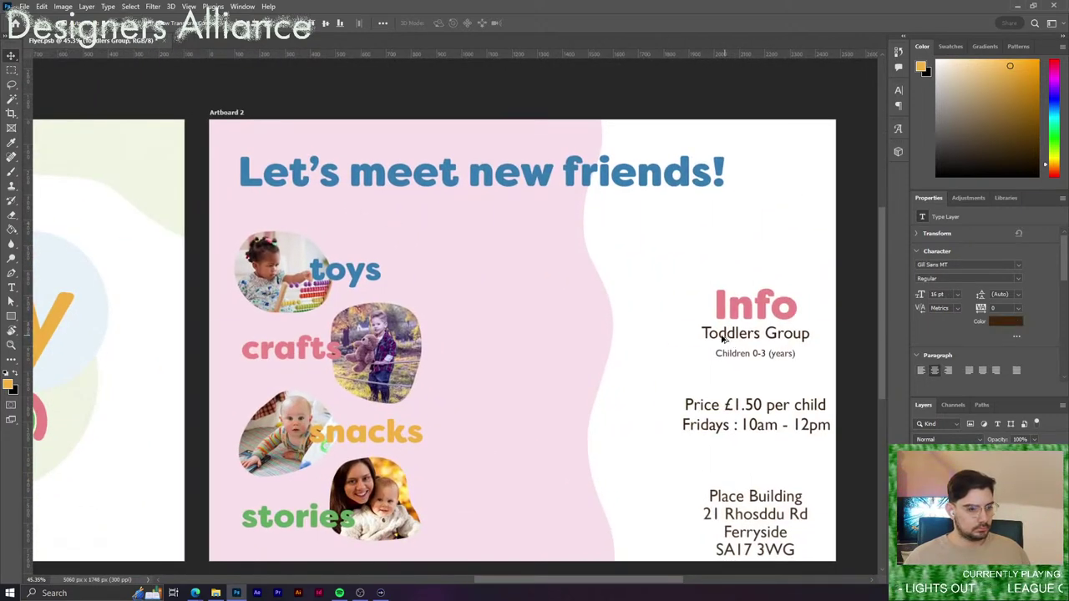
{"action": "left_click_drag", "start_coordinate": [729, 339], "coordinate": [283, 202]}
{"action": "double_click", "coordinate": [283, 201]}
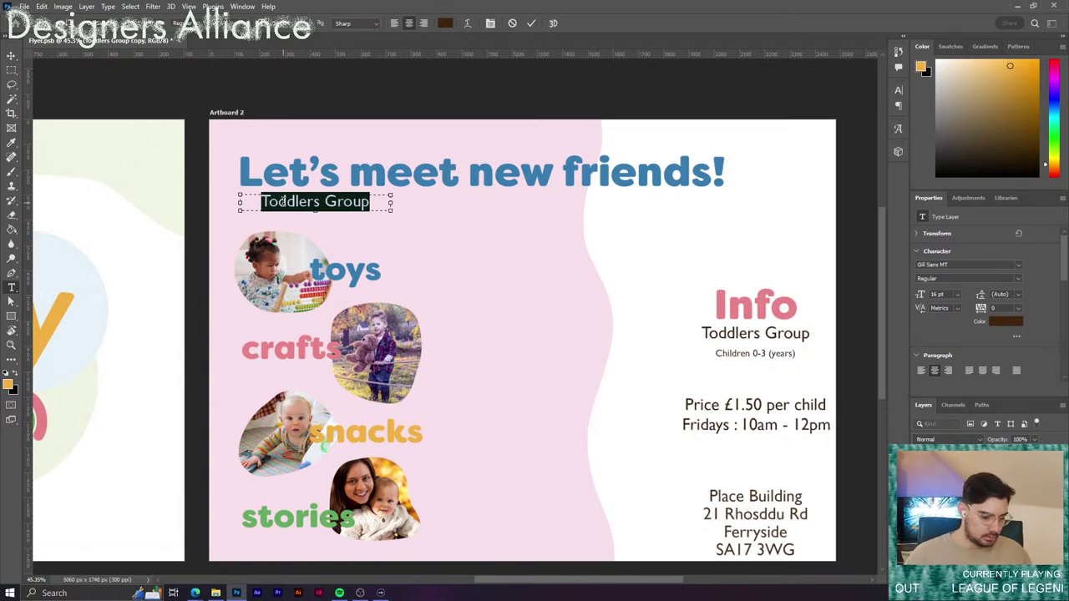
{"action": "left_click_drag", "start_coordinate": [392, 203], "coordinate": [528, 208]}
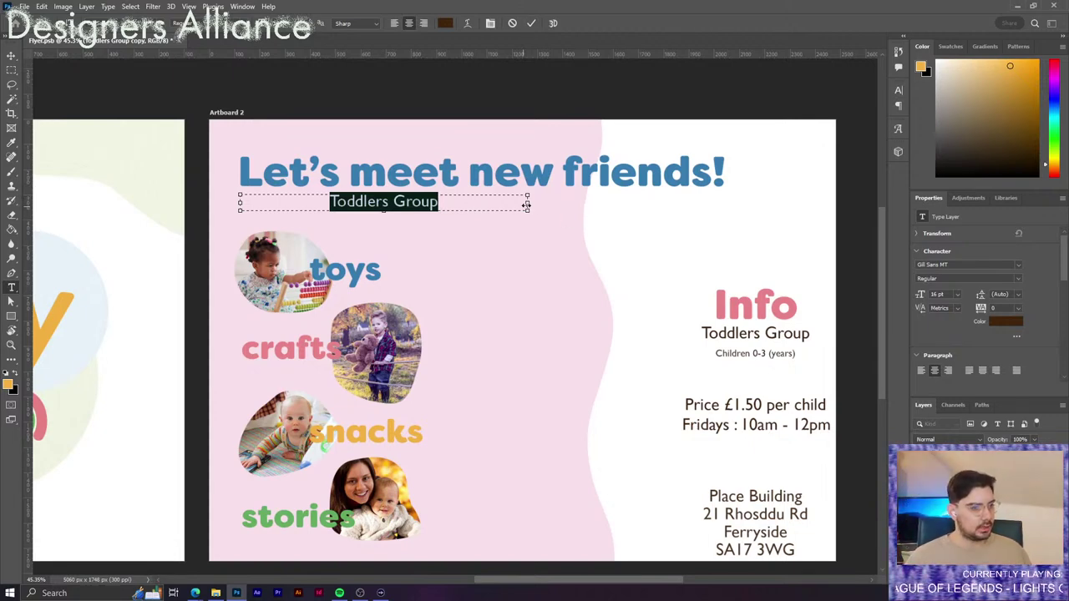
{"action": "left_click_drag", "start_coordinate": [528, 205], "coordinate": [573, 208]}
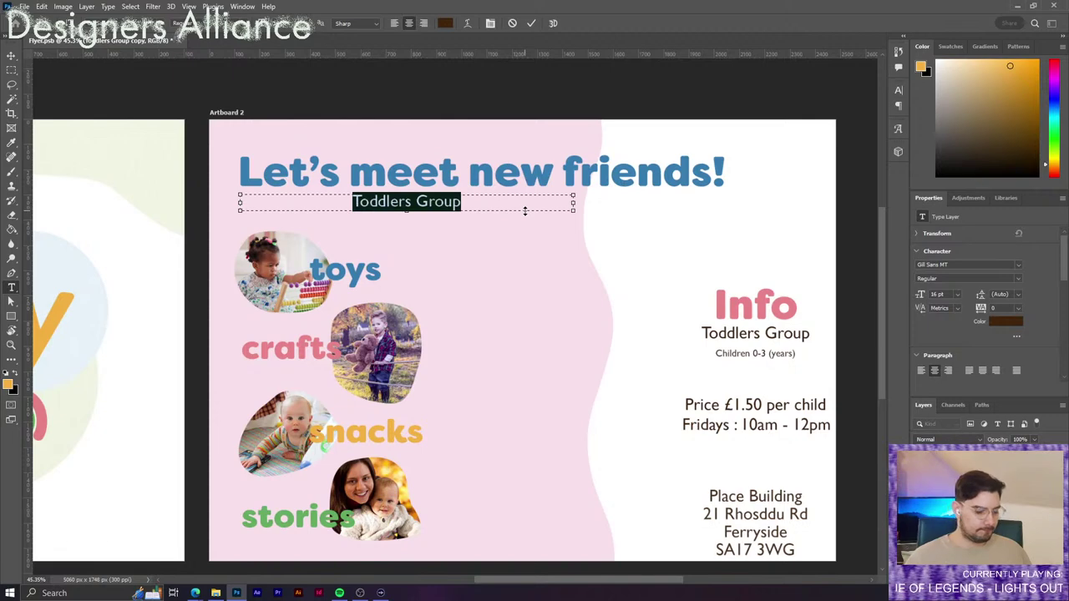
Left-align the copied line beneath the heading and replace its text with "We are a friendly".
{"action": "left_click", "coordinate": [395, 22]}
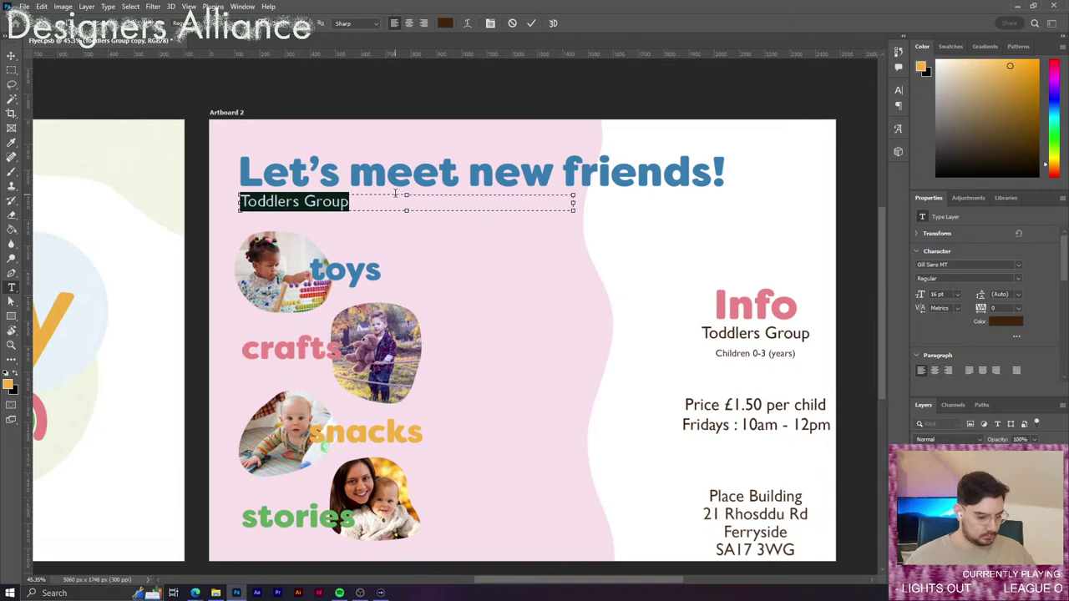
{"action": "type", "text": "W"}
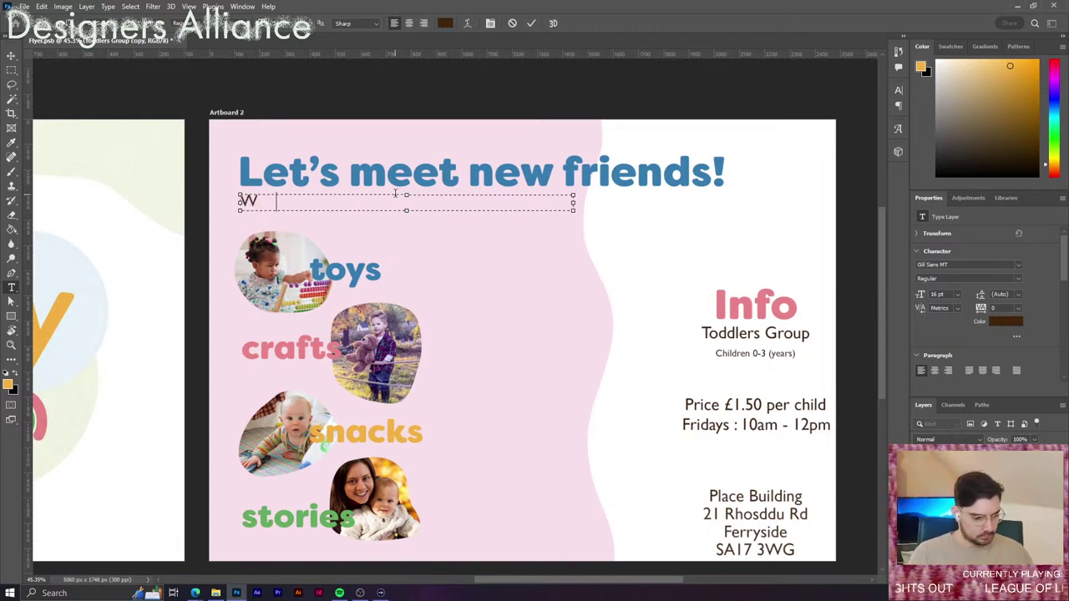
{"action": "type", "text": "e are a frien"}
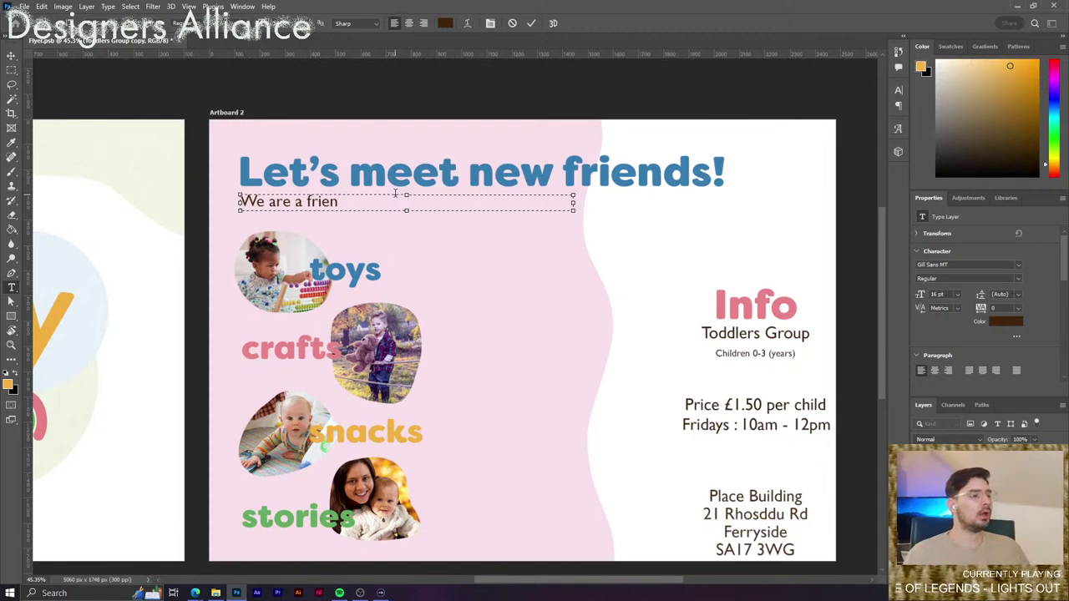
{"action": "key", "text": "BackSpace"}
{"action": "key", "text": "BackSpace"}
{"action": "key", "text": "BackSpace"}
{"action": "key", "text": "BackSpace"}
{"action": "key", "text": "BackSpace"}
{"action": "key", "text": "BackSpace"}
{"action": "key", "text": "BackSpace"}
{"action": "key", "text": "BackSpace"}
{"action": "key", "text": "BackSpace"}
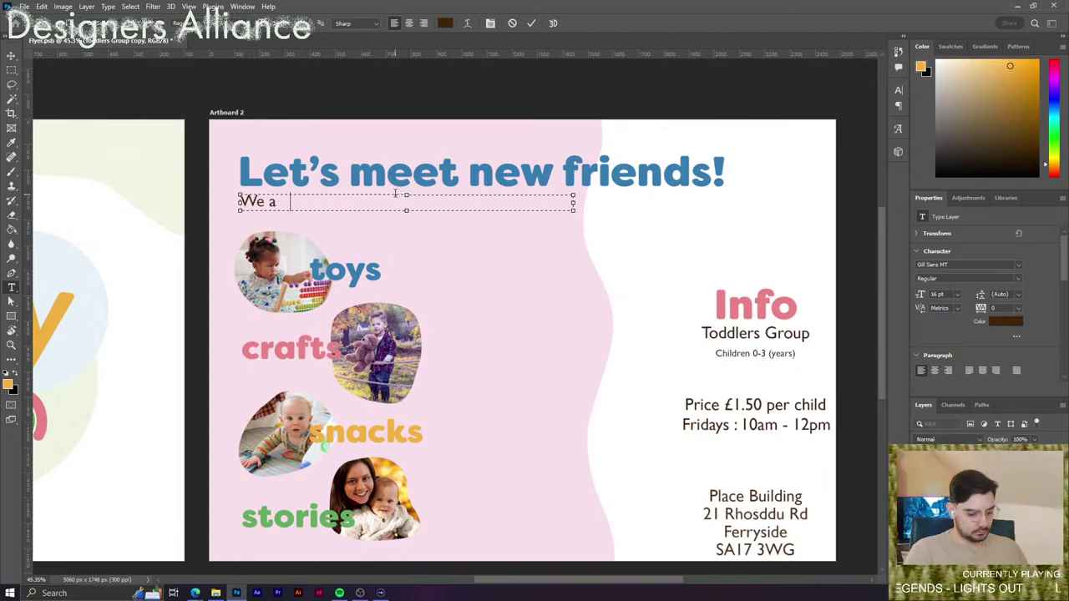
{"action": "type", "text": "re a fr"}
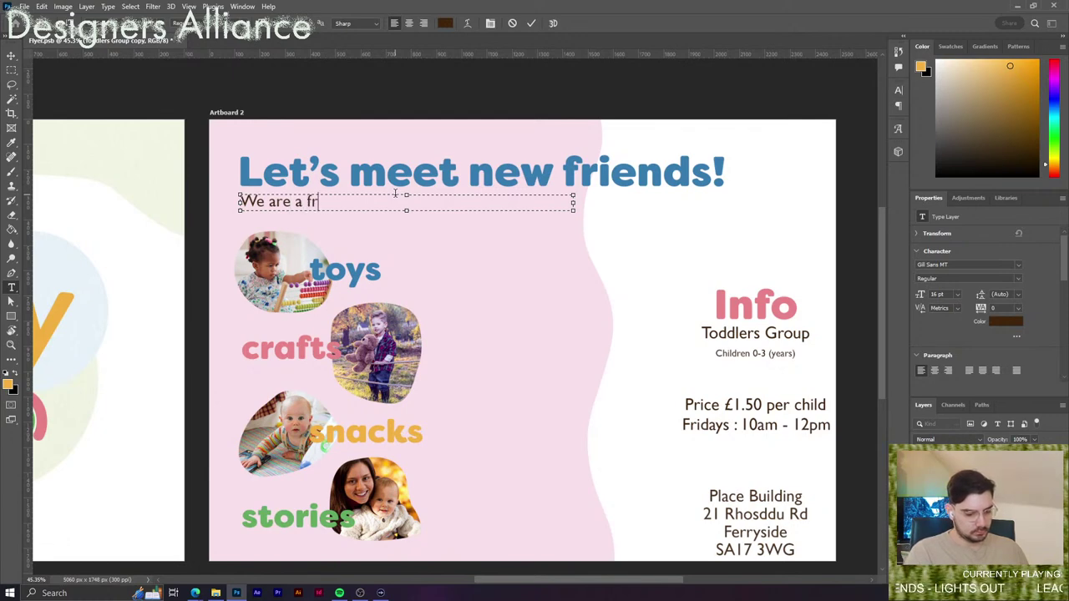
{"action": "type", "text": "iendly comm"}
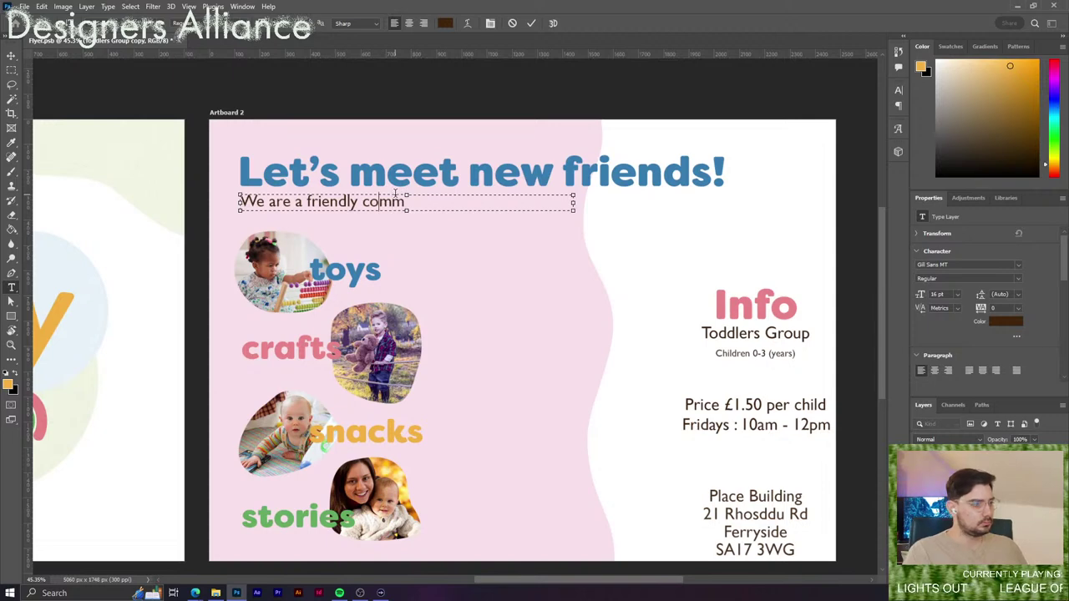
{"action": "key", "text": "BackSpace"}
{"action": "key", "text": "BackSpace"}
{"action": "key", "text": "BackSpace"}
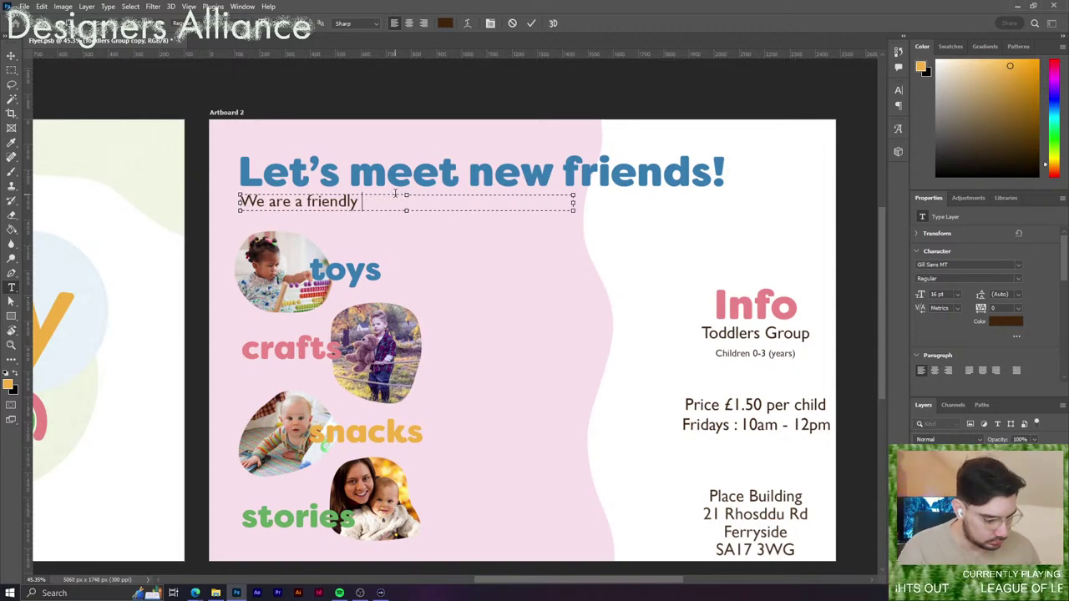
Continue the subtext on the same line with "group that uses this time to".
{"action": "type", "text": "grou"}
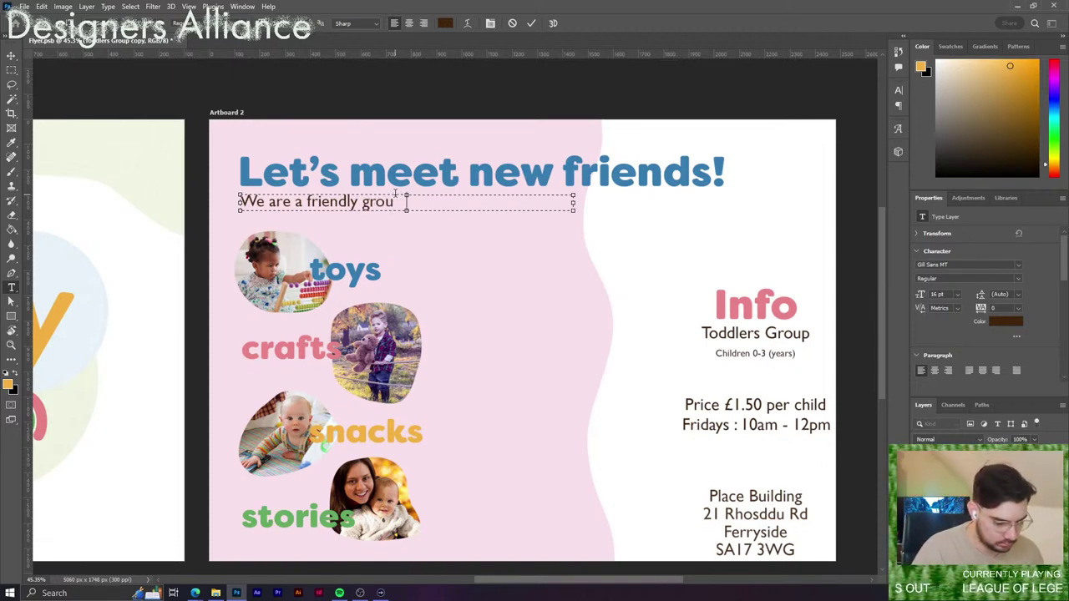
{"action": "type", "text": "p that"}
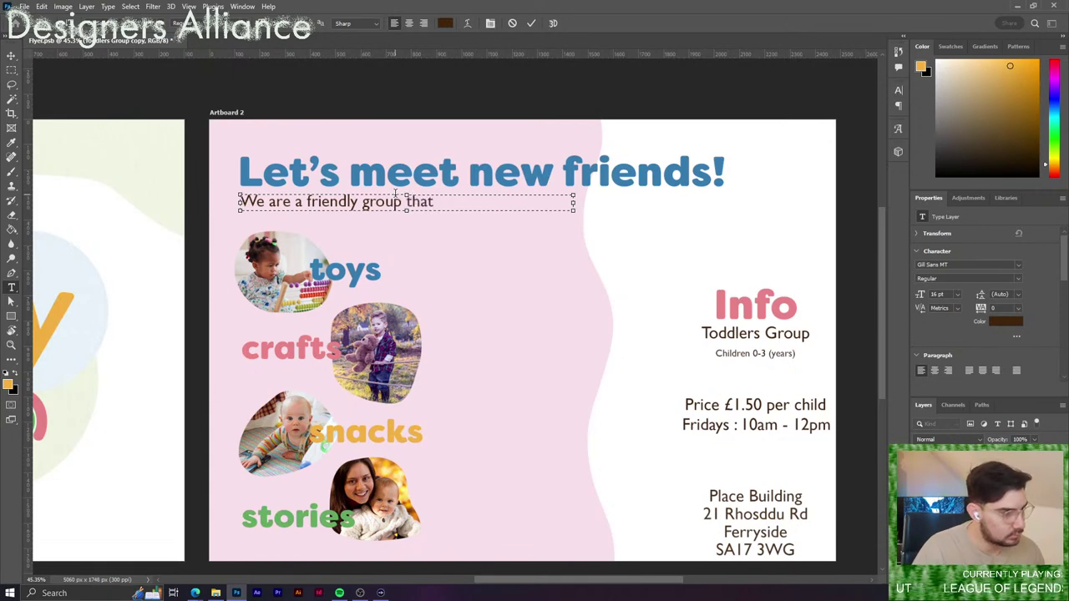
{"action": "type", "text": " uses th"}
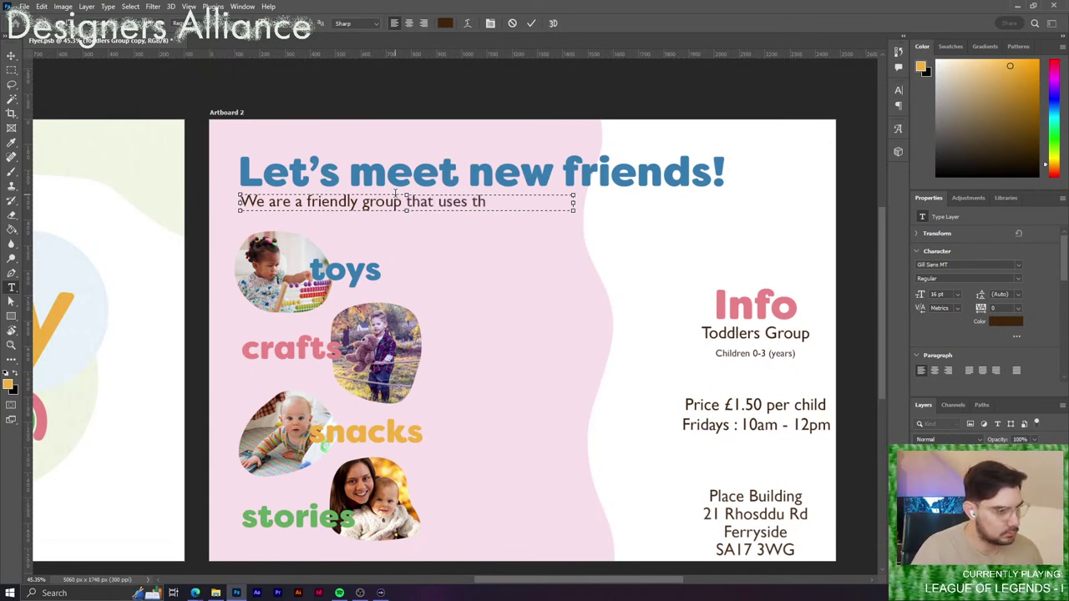
{"action": "type", "text": "is time"}
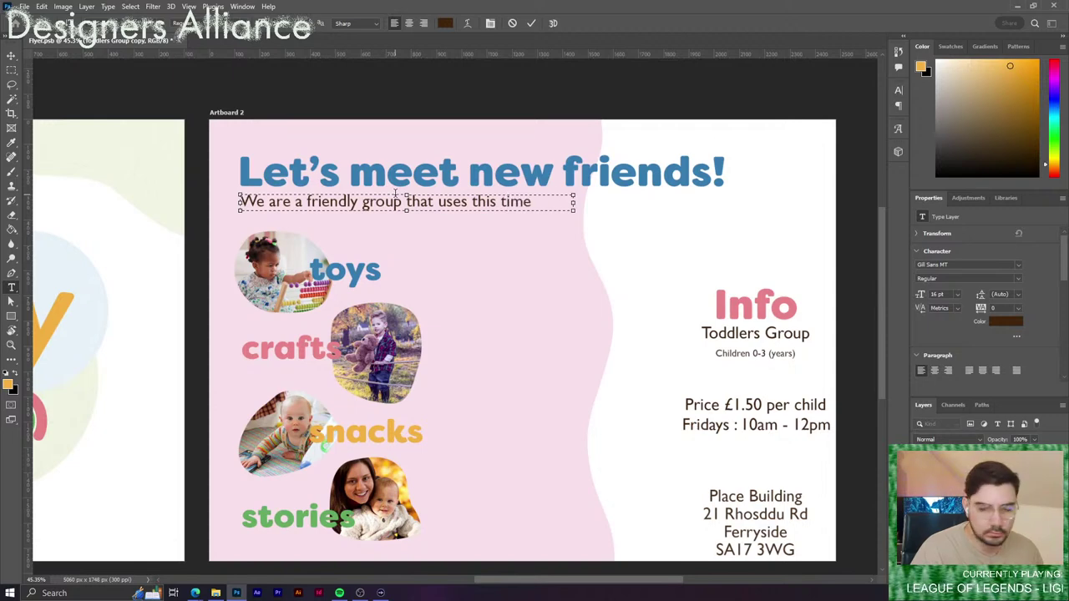
{"action": "type", "text": " to"}
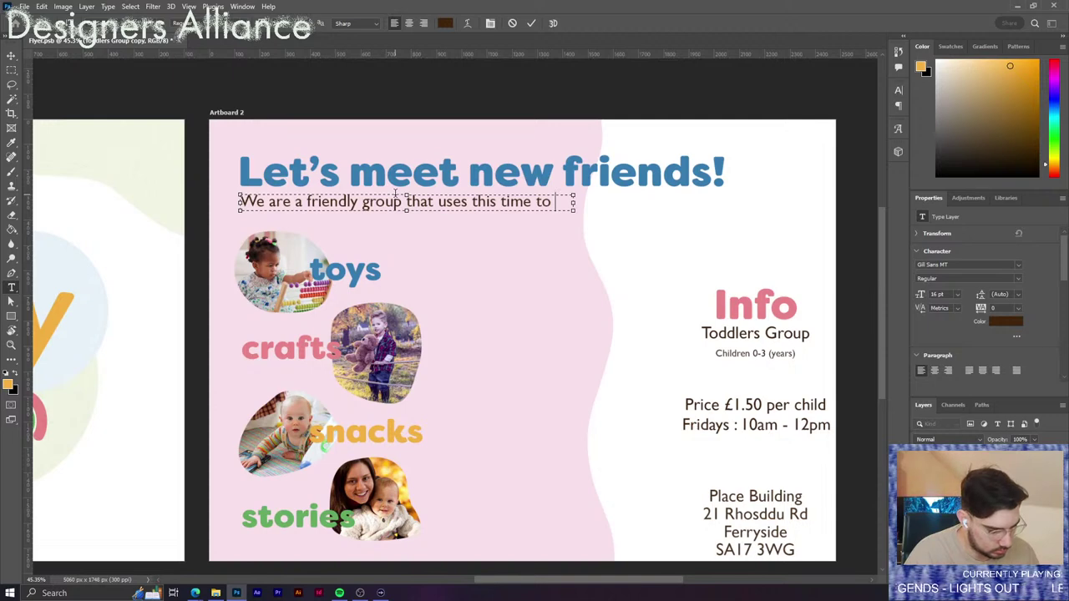
{"action": "type", "text": "m"}
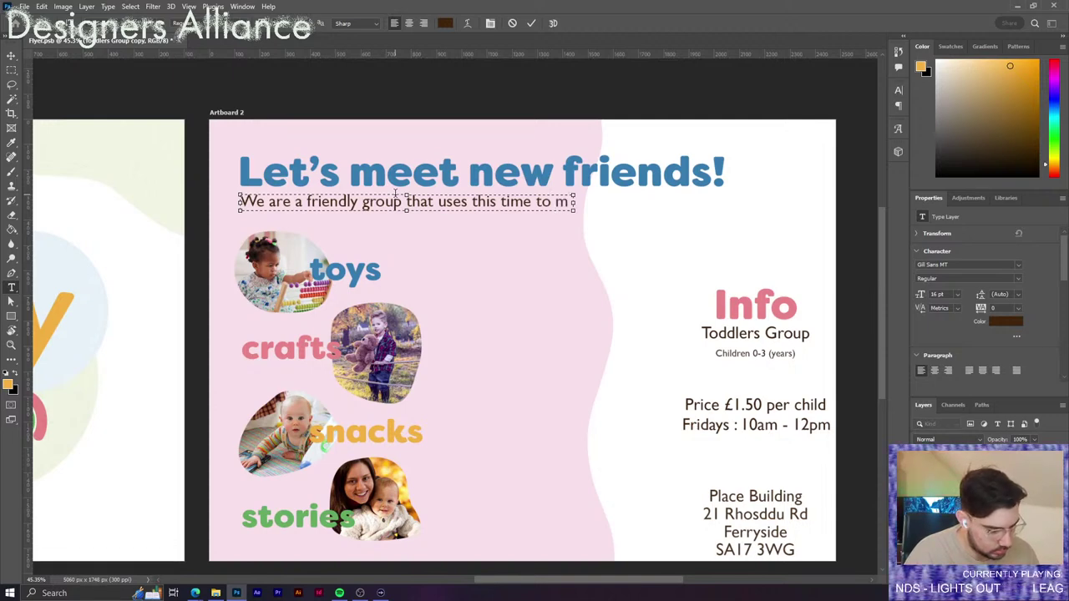
{"action": "key", "text": "BackSpace"}
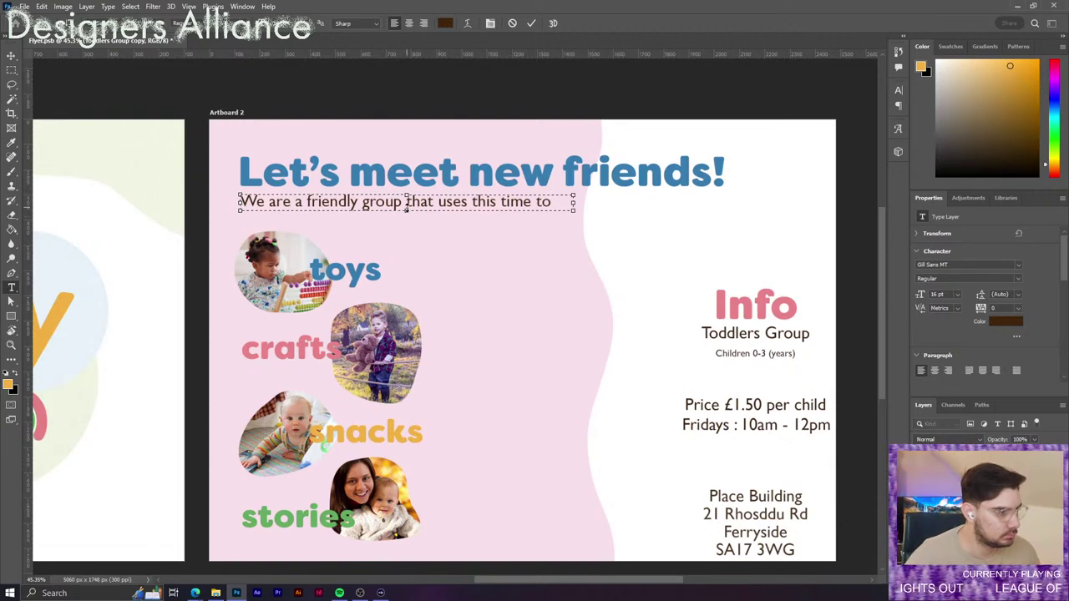
Extend the subtext's box downward for a second line and add "have fun together".
{"action": "left_click_drag", "start_coordinate": [407, 209], "coordinate": [416, 237]}
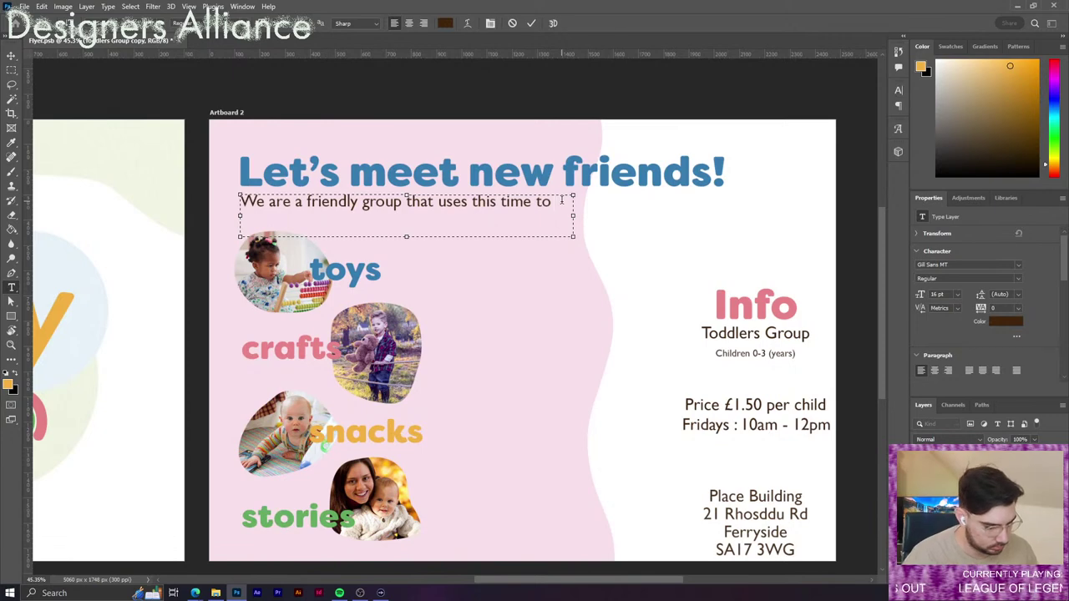
{"action": "type", "text": "h"}
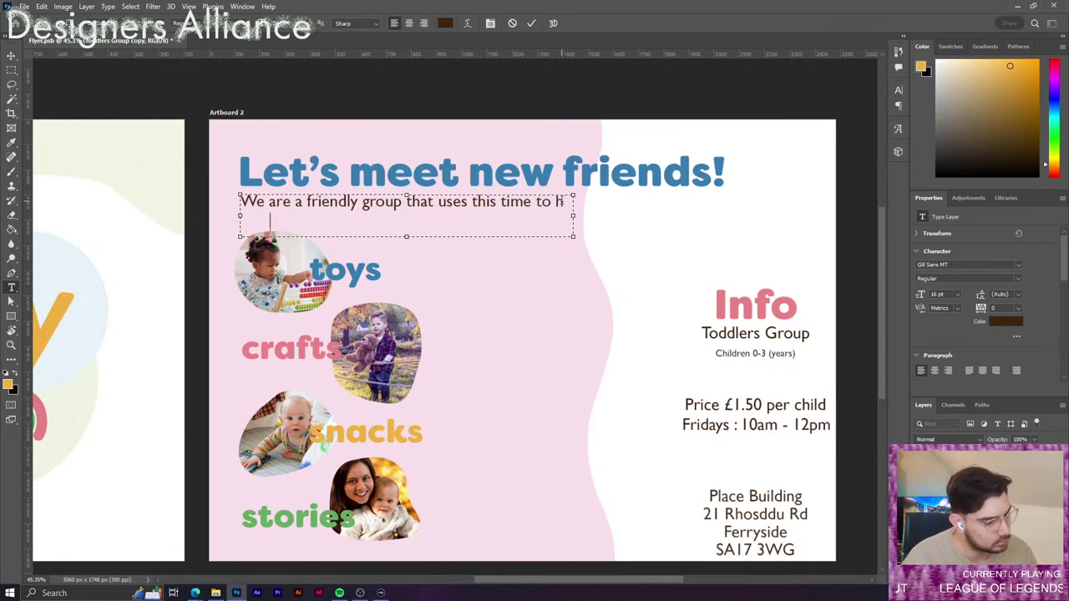
{"action": "type", "text": "ave fun together"}
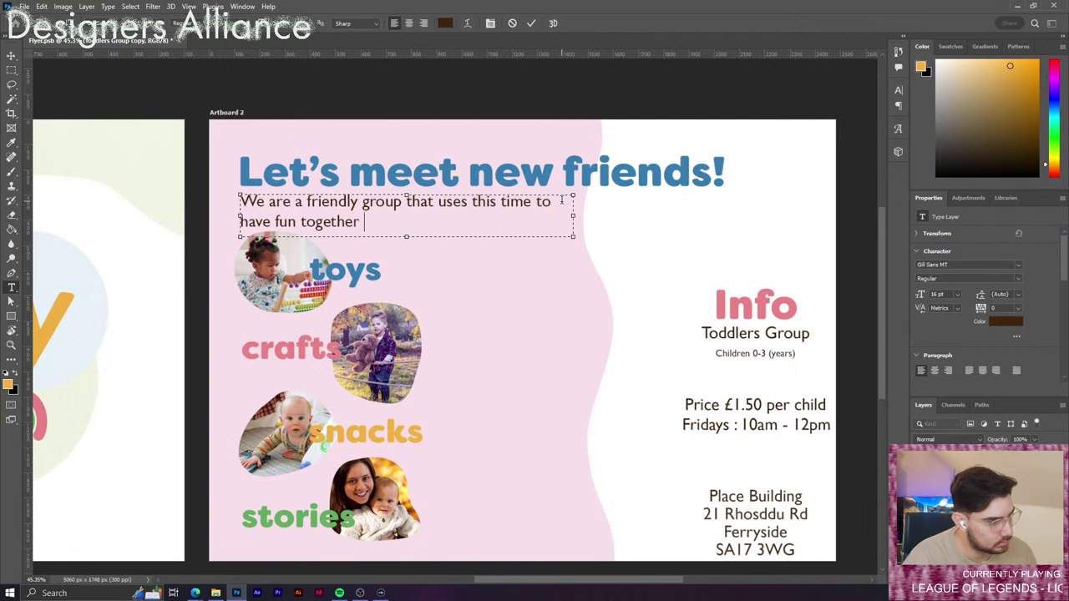
{"action": "key", "text": "BackSpace"}
Add the sentence "And don't worry parents can have a fun time too!" and extend the text box to fit a third line.
{"action": "type", "text": ".A"}
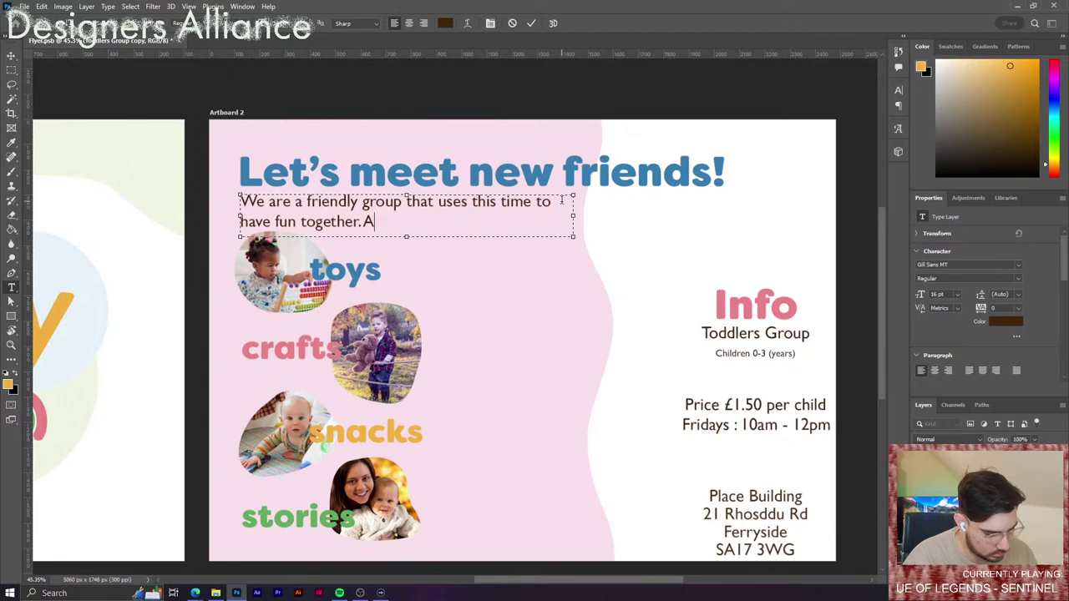
{"action": "type", "text": "nd don"}
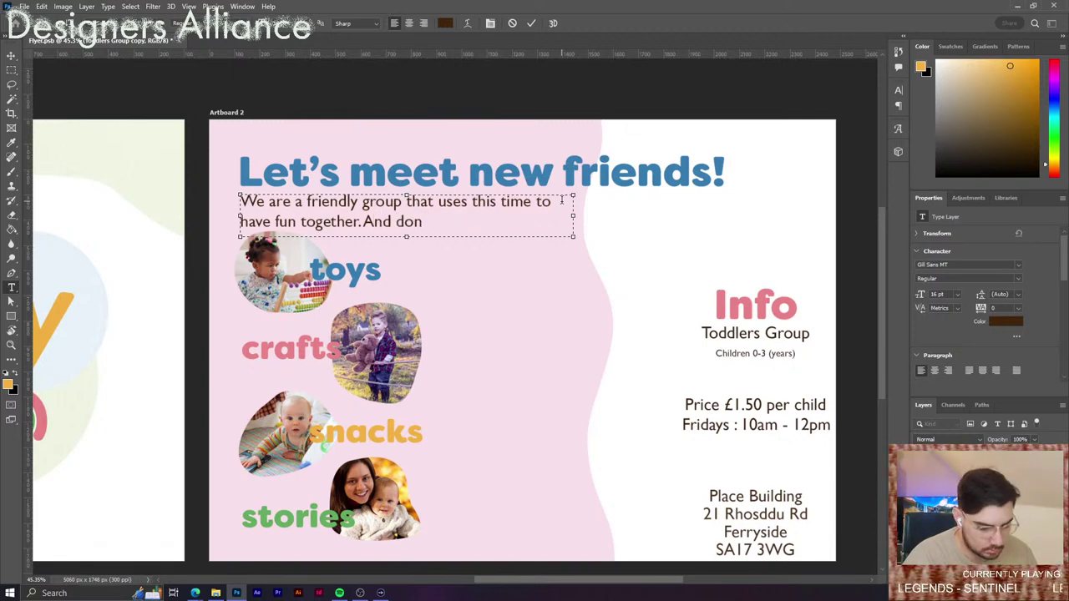
{"action": "type", "text": "'t wor"}
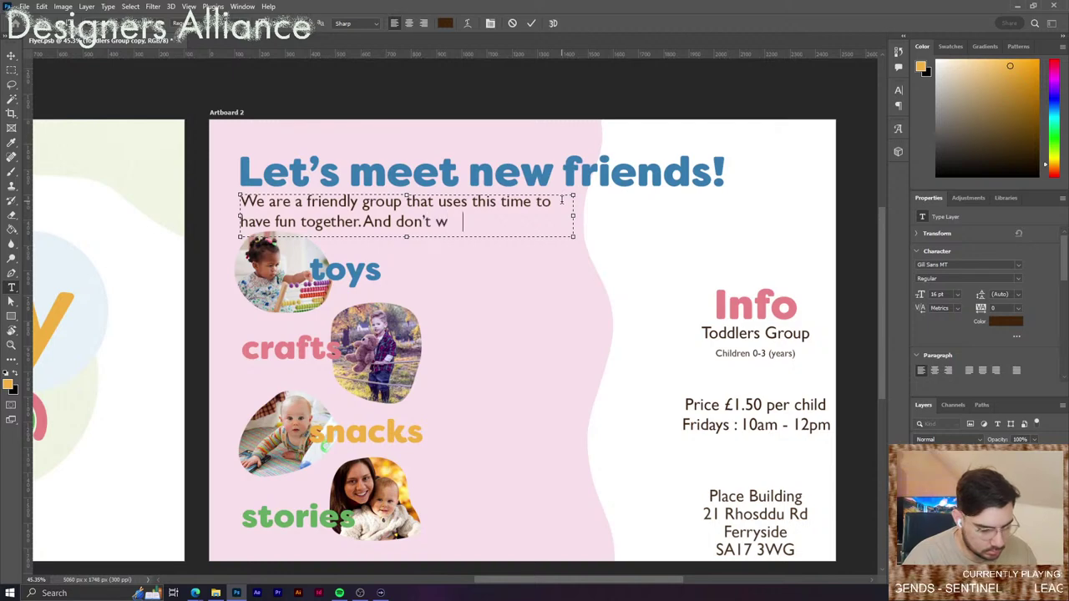
{"action": "type", "text": "ry par "}
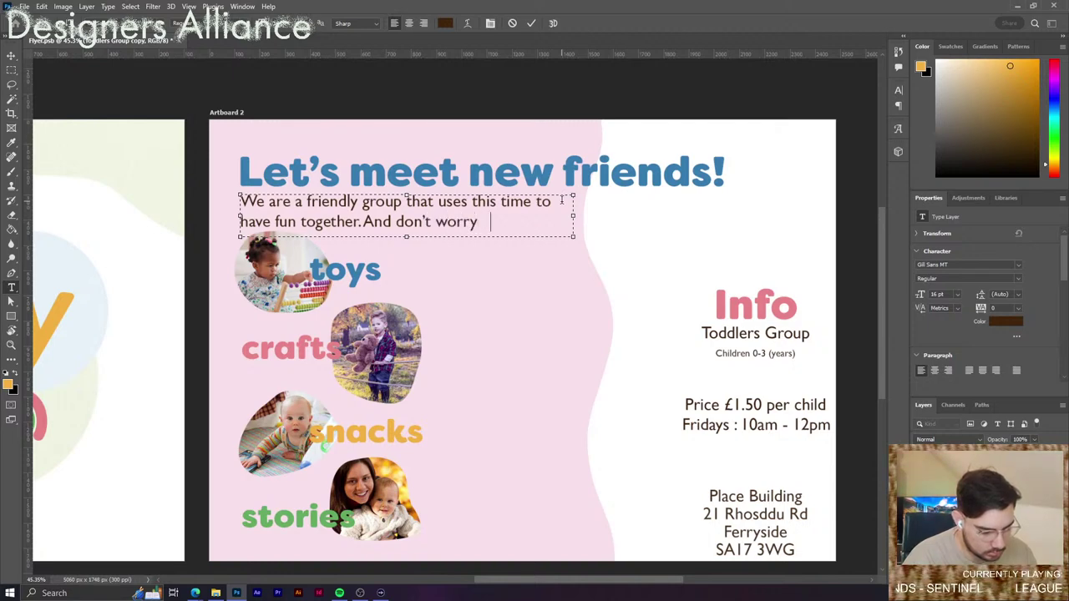
{"action": "type", "text": "e"}
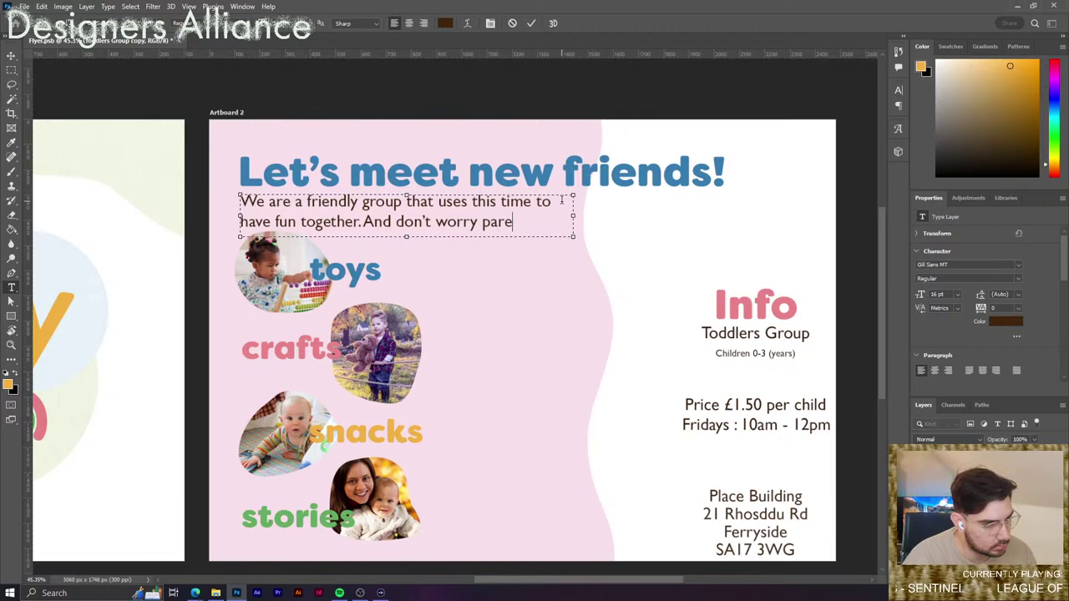
{"action": "type", "text": "nt can"}
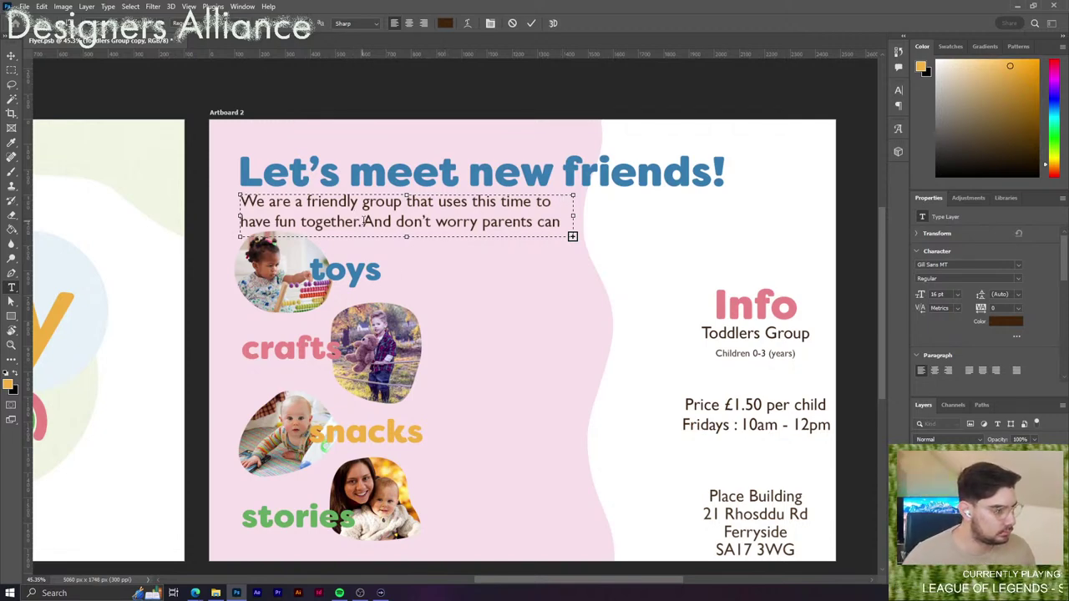
{"action": "left_click_drag", "start_coordinate": [406, 236], "coordinate": [408, 251]}
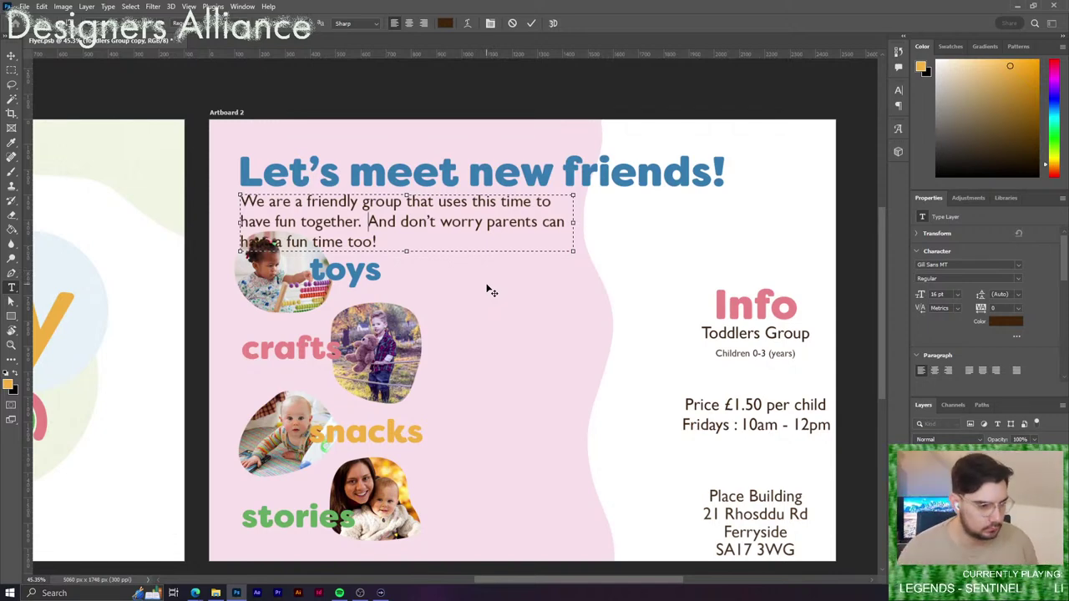
Try superscript and subscript formatting on the whole subtext paragraph.
{"action": "left_click_drag", "start_coordinate": [223, 197], "coordinate": [221, 122]}
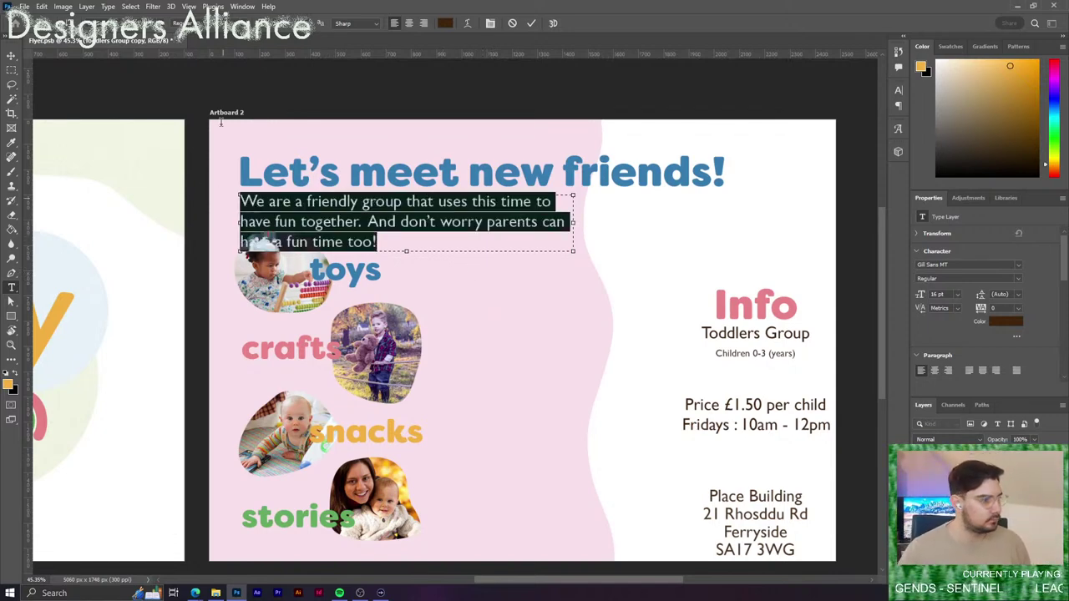
{"action": "left_click", "coordinate": [489, 24]}
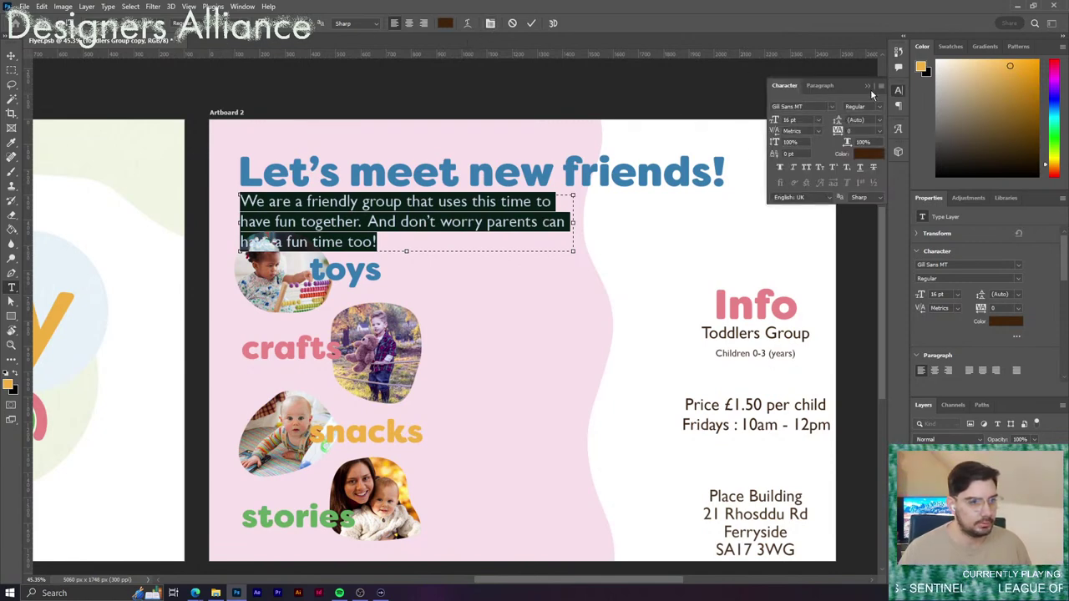
{"action": "left_click", "coordinate": [833, 169]}
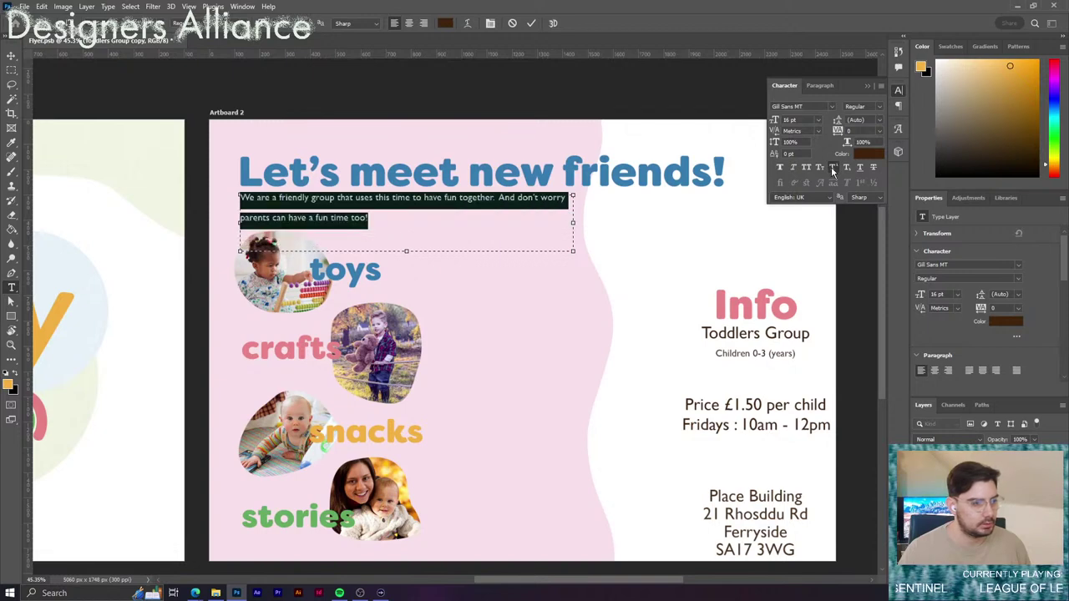
{"action": "left_click", "coordinate": [832, 169]}
{"action": "left_click", "coordinate": [846, 169]}
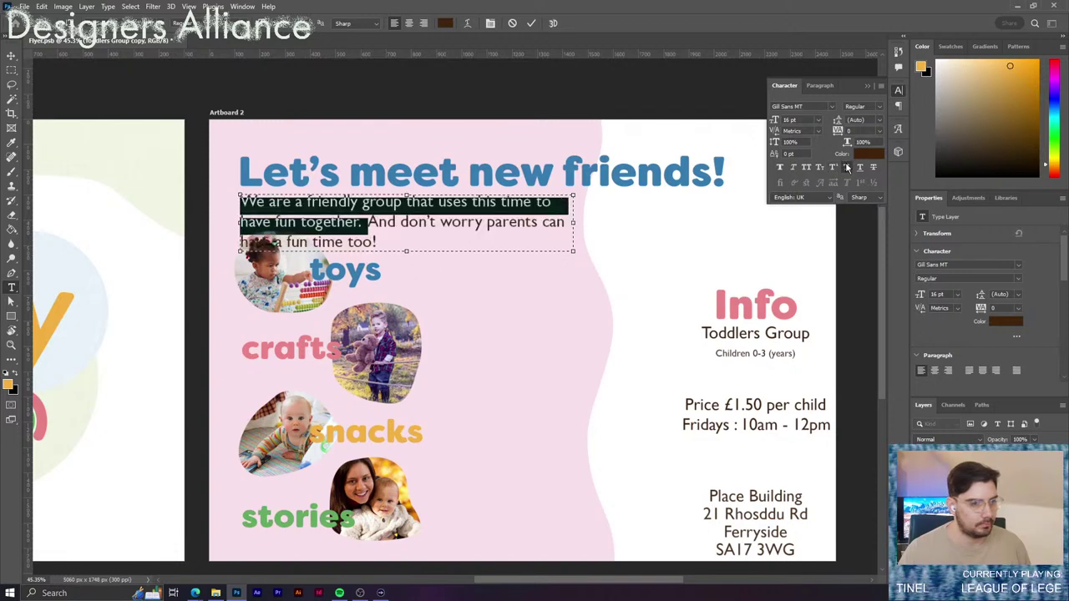
{"action": "left_click", "coordinate": [847, 169]}
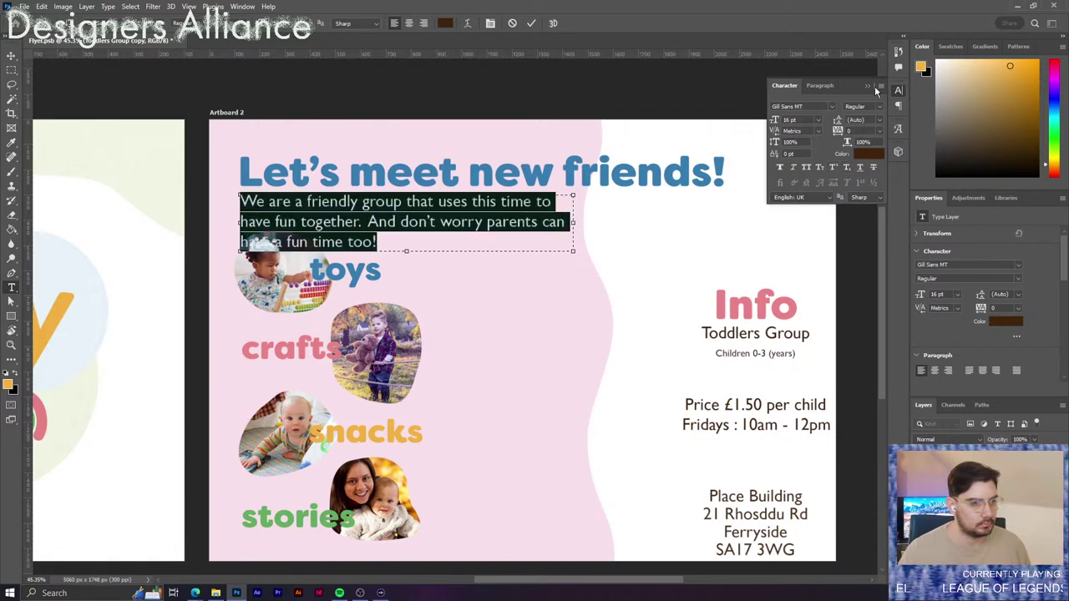
{"action": "left_click", "coordinate": [868, 86]}
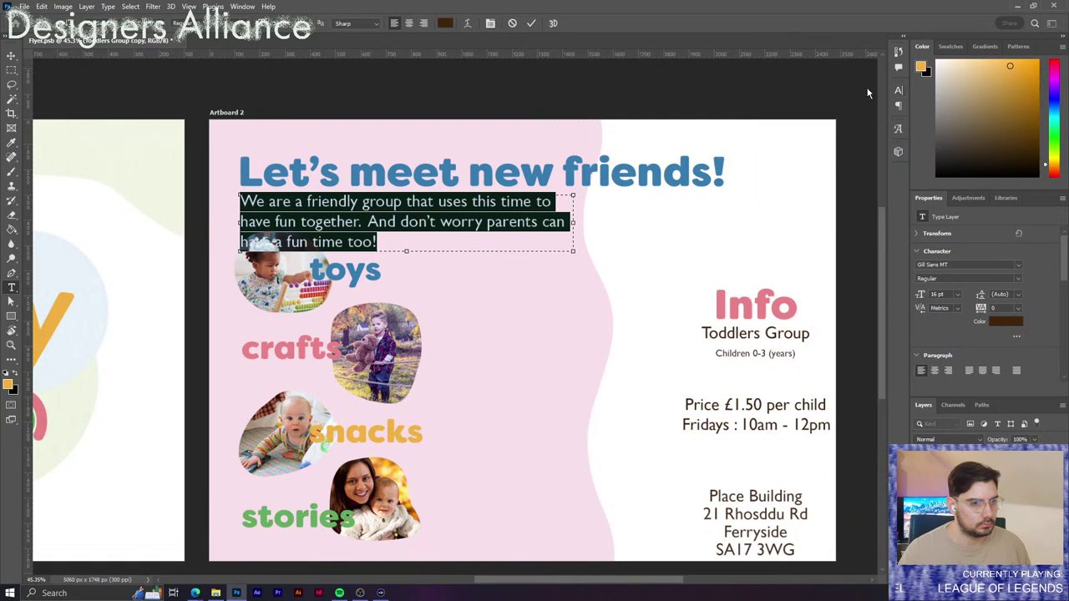
Commit the subtext and move the toys photo and title together to the pink area's lower edge, beside the stories pair.
{"action": "left_click", "coordinate": [531, 23]}
{"action": "key", "text": "v"}
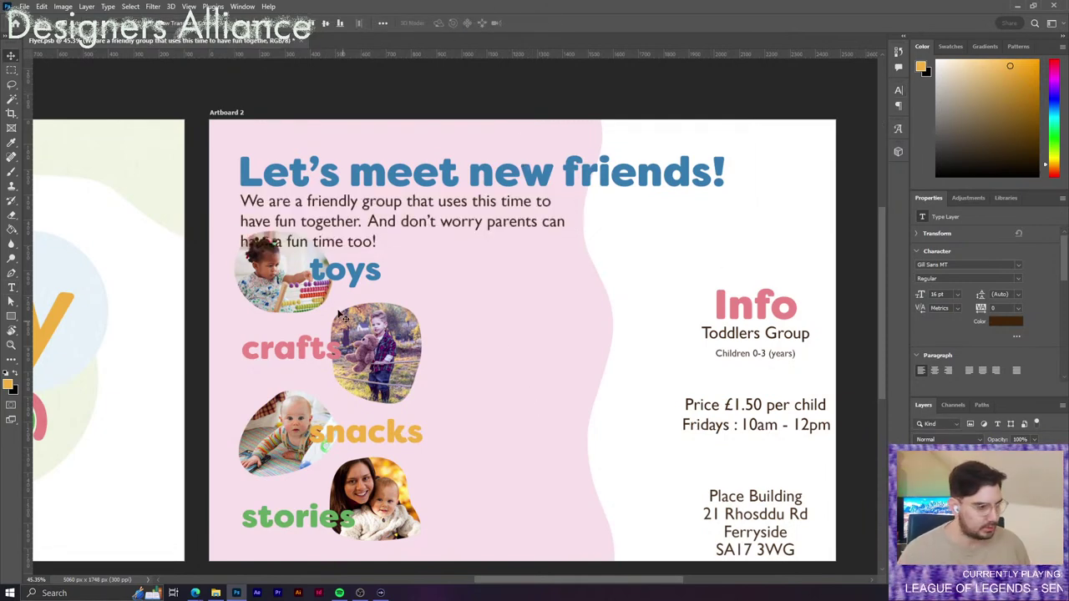
{"action": "left_click", "coordinate": [315, 274]}
{"action": "left_click", "coordinate": [297, 290]}
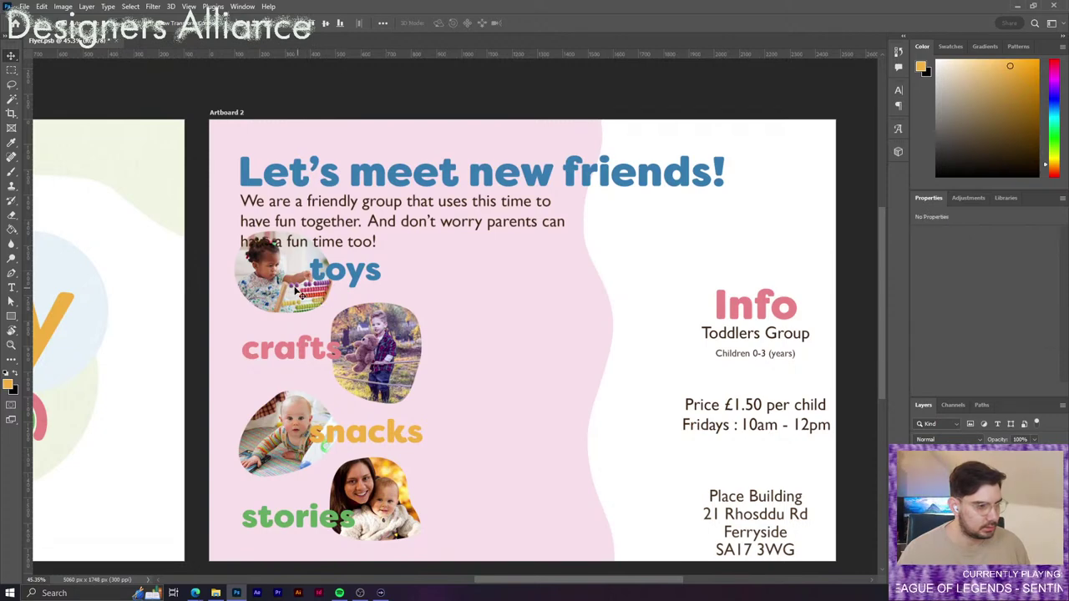
{"action": "left_click_drag", "start_coordinate": [296, 290], "coordinate": [506, 521]}
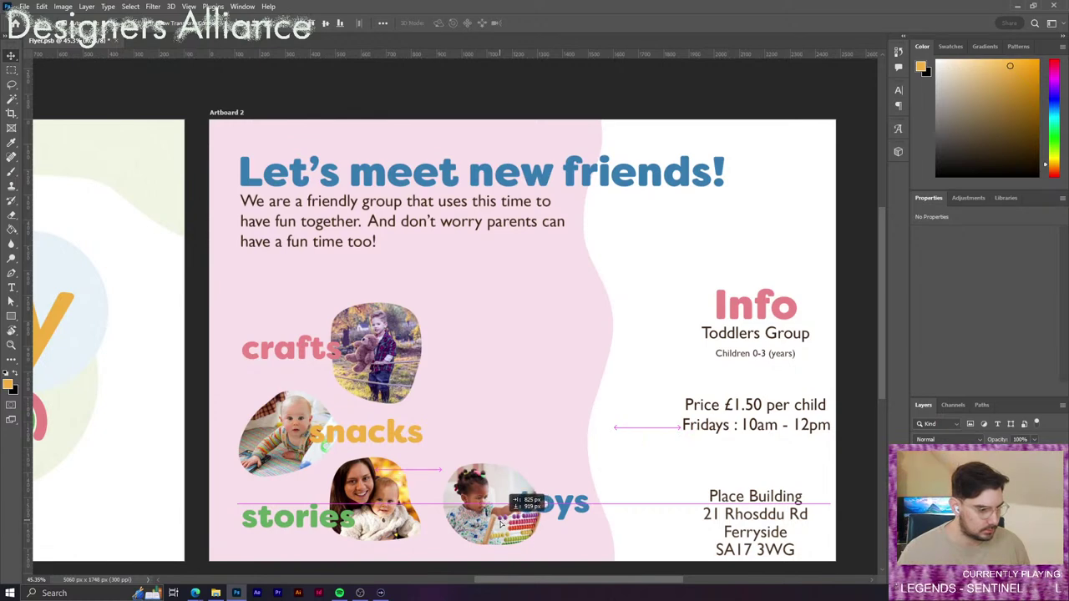
Move the snacks photo and title together from the pink area's outer edge to the space above the toys pair.
{"action": "left_click", "coordinate": [350, 358]}
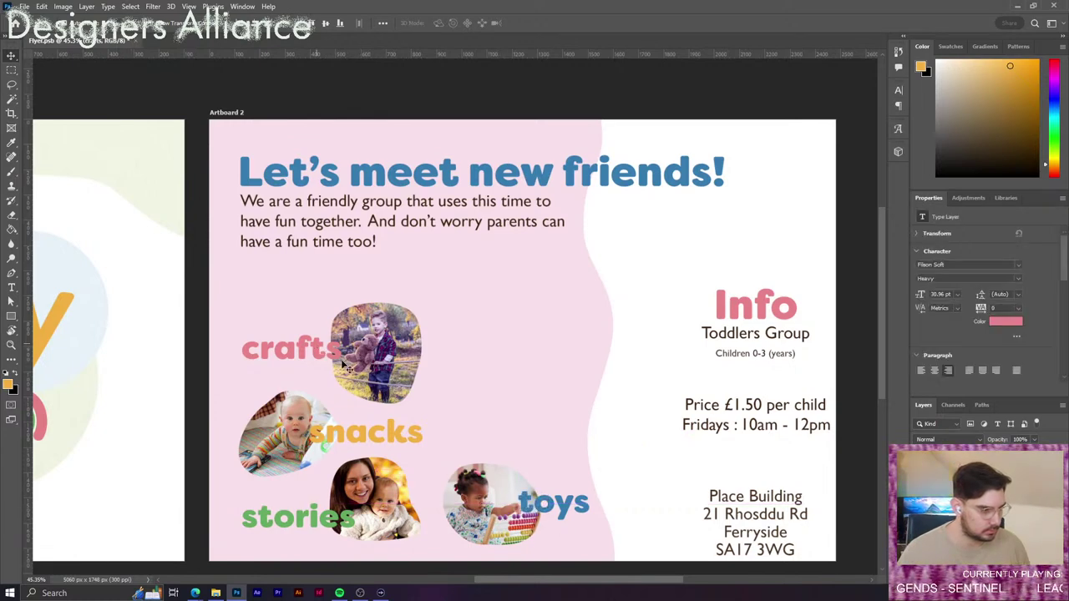
{"action": "left_click", "coordinate": [304, 440]}
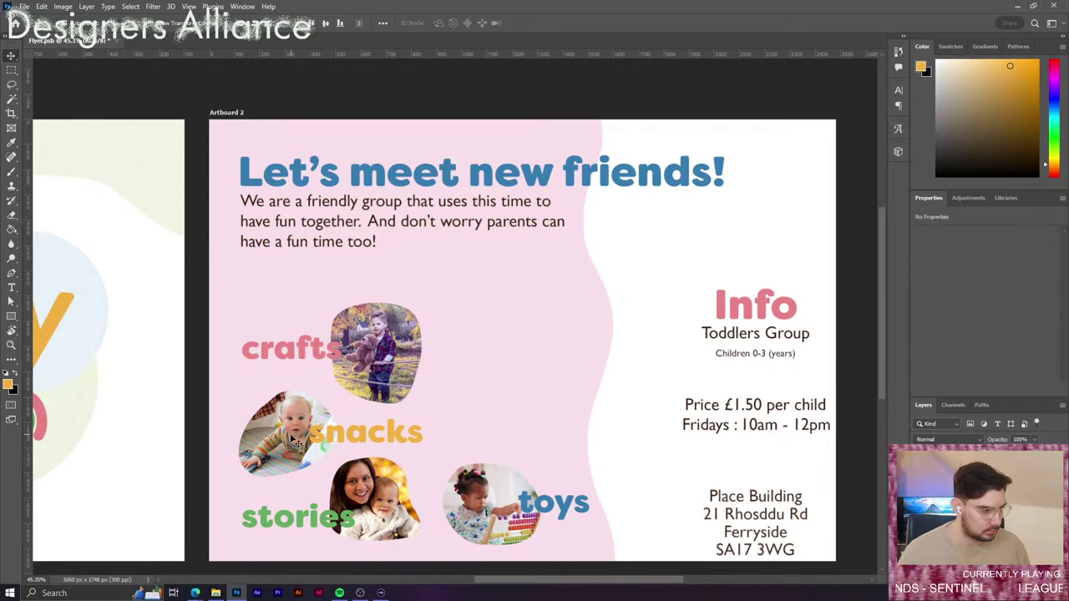
{"action": "left_click_drag", "start_coordinate": [295, 441], "coordinate": [451, 411]}
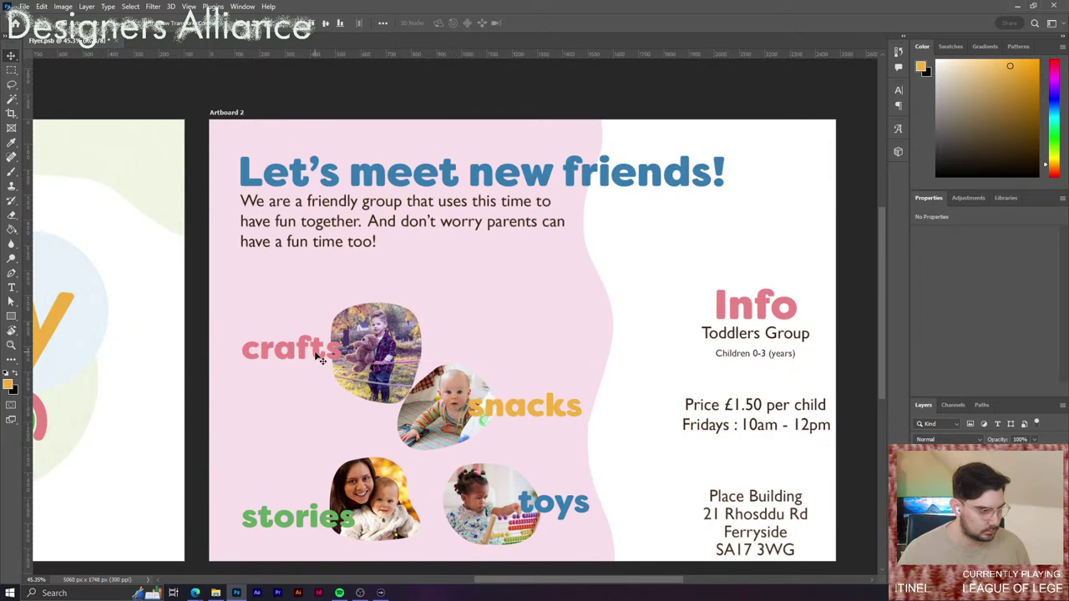
Place the crafts title over the right edge of its photo and move the pair down above the stories pair.
{"action": "left_click_drag", "start_coordinate": [320, 357], "coordinate": [472, 358]}
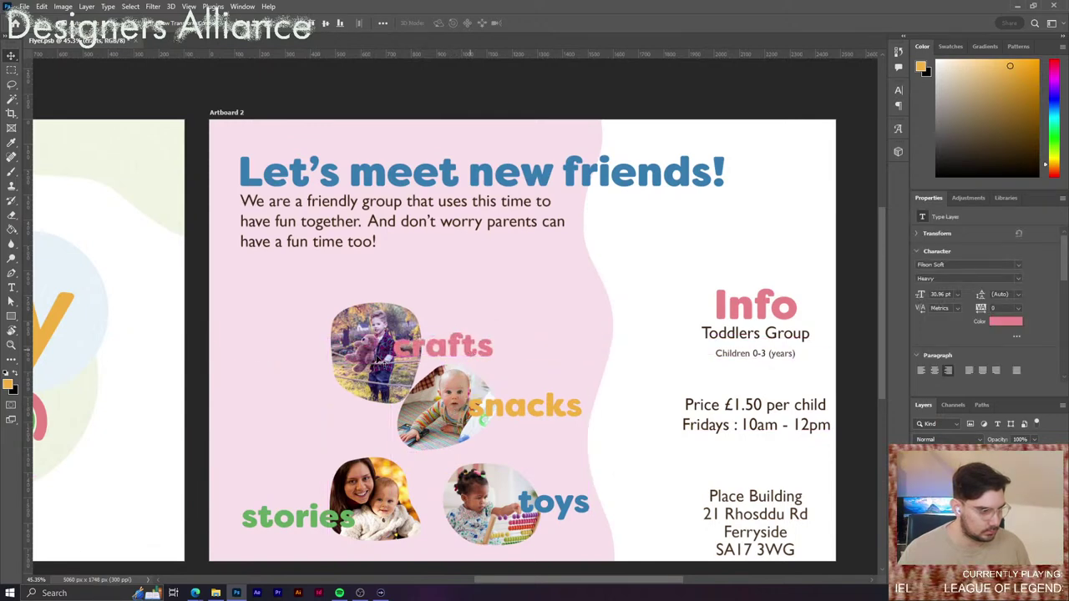
{"action": "left_click", "coordinate": [386, 360]}
{"action": "left_click_drag", "start_coordinate": [385, 360], "coordinate": [296, 434]}
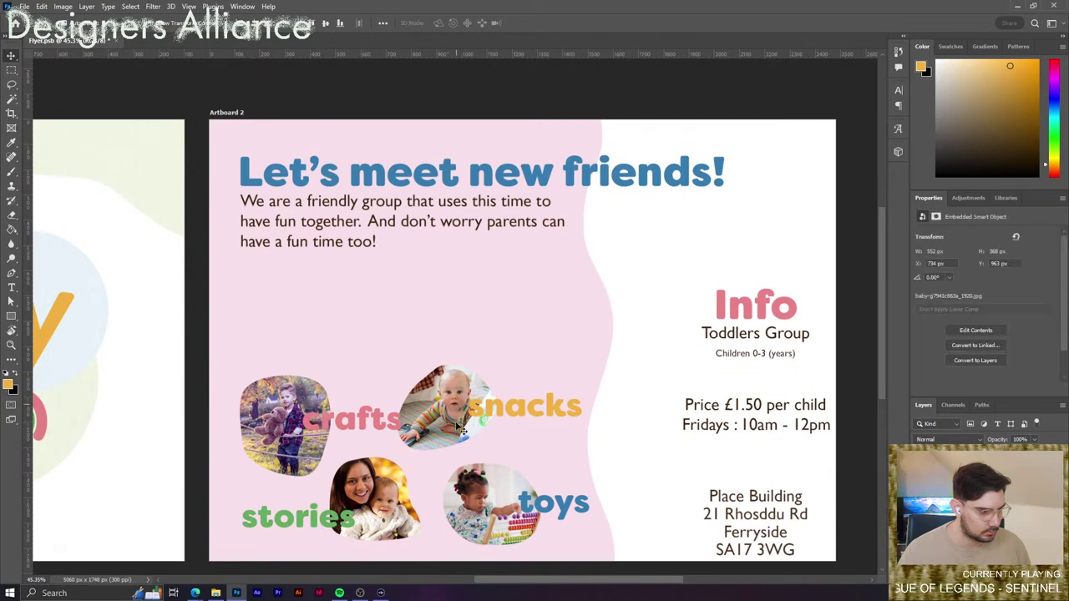
Shift the snacks photo and title slightly down and right, and raise the crafts photo and title slightly.
{"action": "left_click_drag", "start_coordinate": [462, 431], "coordinate": [472, 441]}
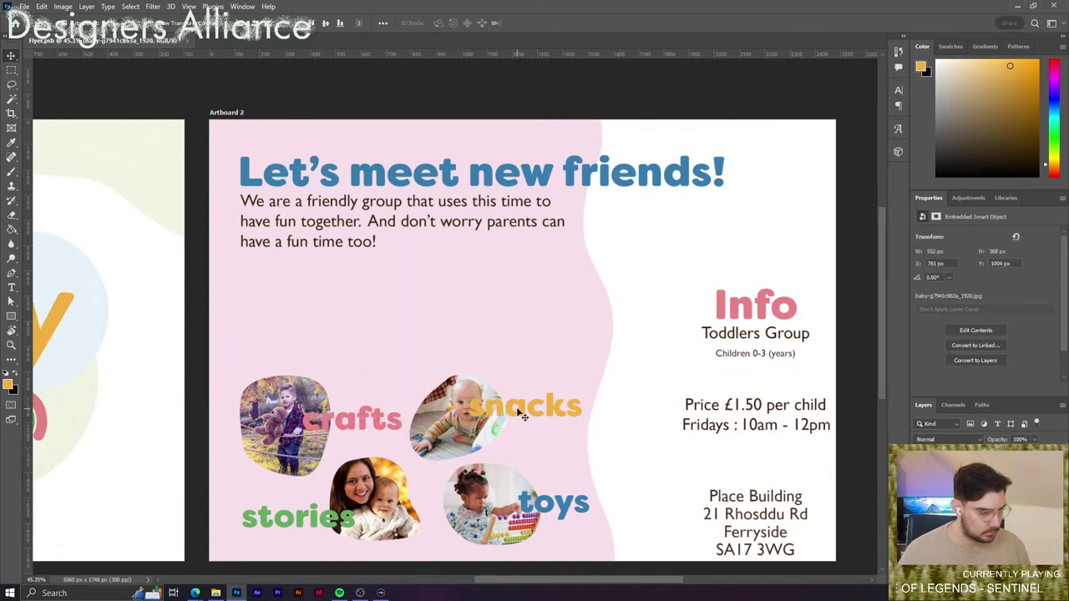
{"action": "left_click_drag", "start_coordinate": [522, 415], "coordinate": [522, 426]}
{"action": "left_click", "coordinate": [484, 563]}
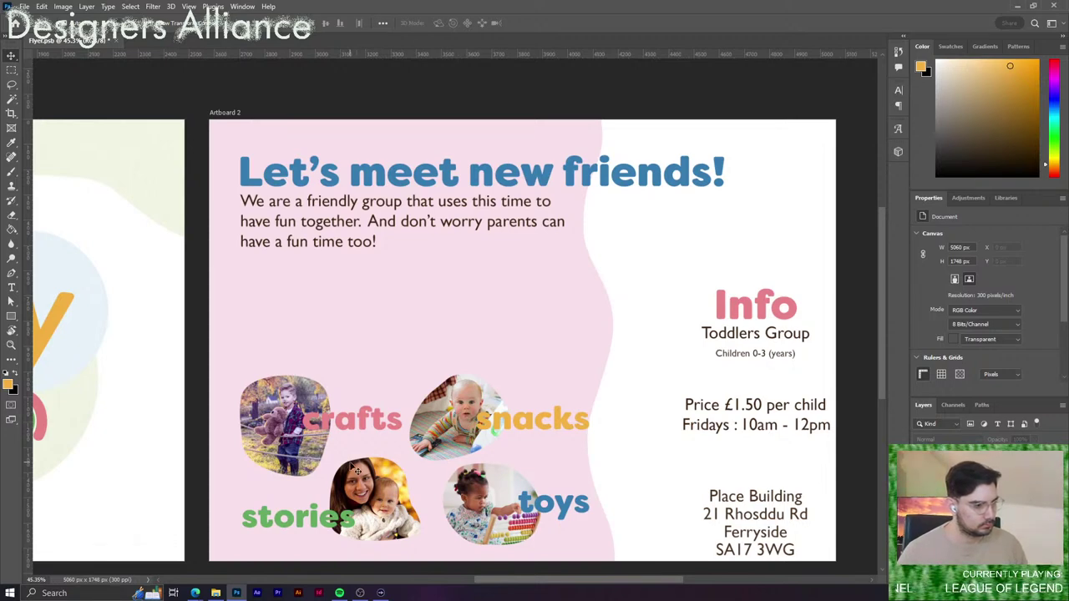
{"action": "scroll", "coordinate": [451, 471], "scroll_direction": "left", "scroll_amount": 2}
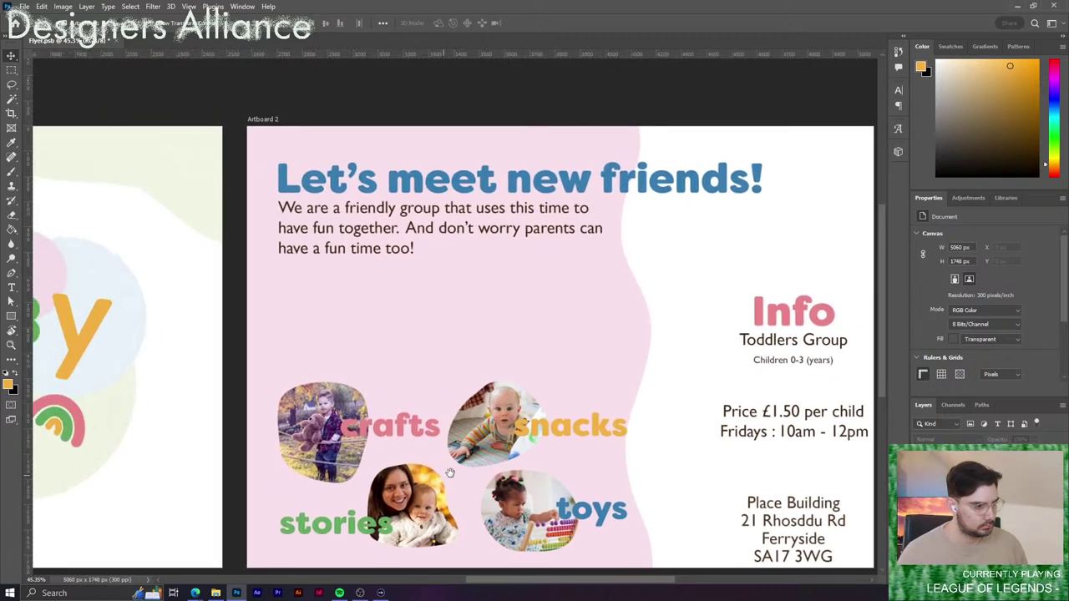
{"action": "left_click_drag", "start_coordinate": [449, 473], "coordinate": [445, 474]}
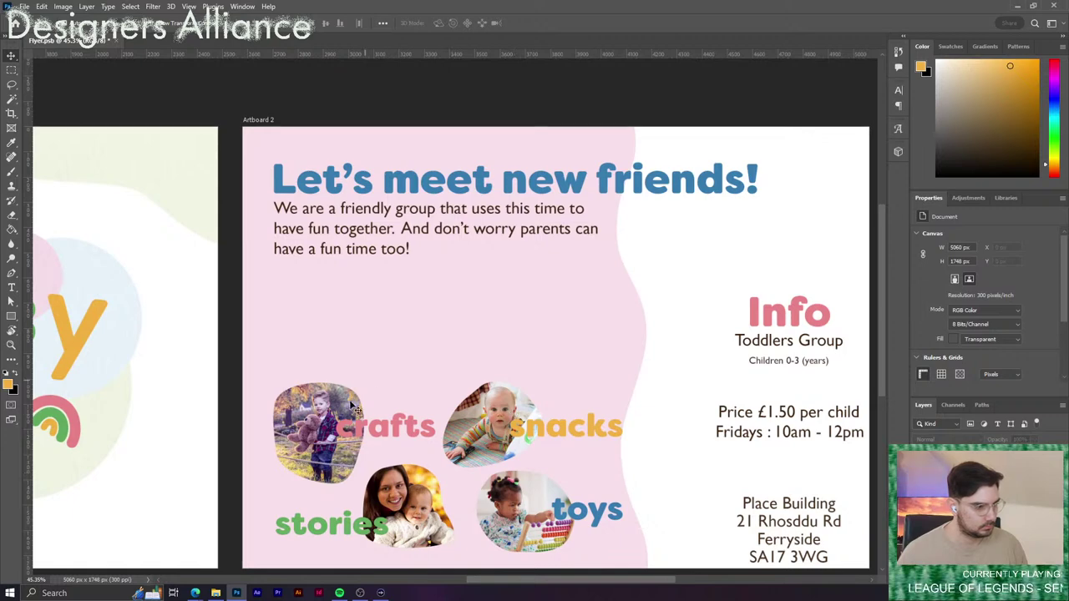
{"action": "left_click", "coordinate": [315, 430]}
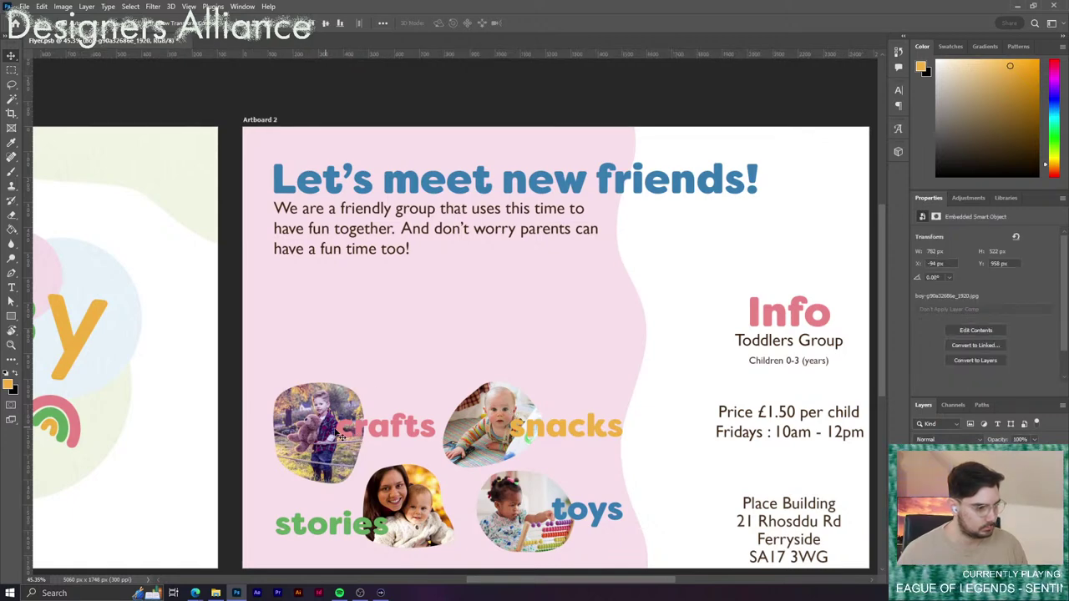
{"action": "mouse_move", "coordinate": [320, 437]}
{"action": "left_mouse_down"}
{"action": "mouse_move", "coordinate": [316, 411]}
{"action": "mouse_move", "coordinate": [309, 417]}
{"action": "mouse_move", "coordinate": [322, 424]}
{"action": "left_mouse_up"}
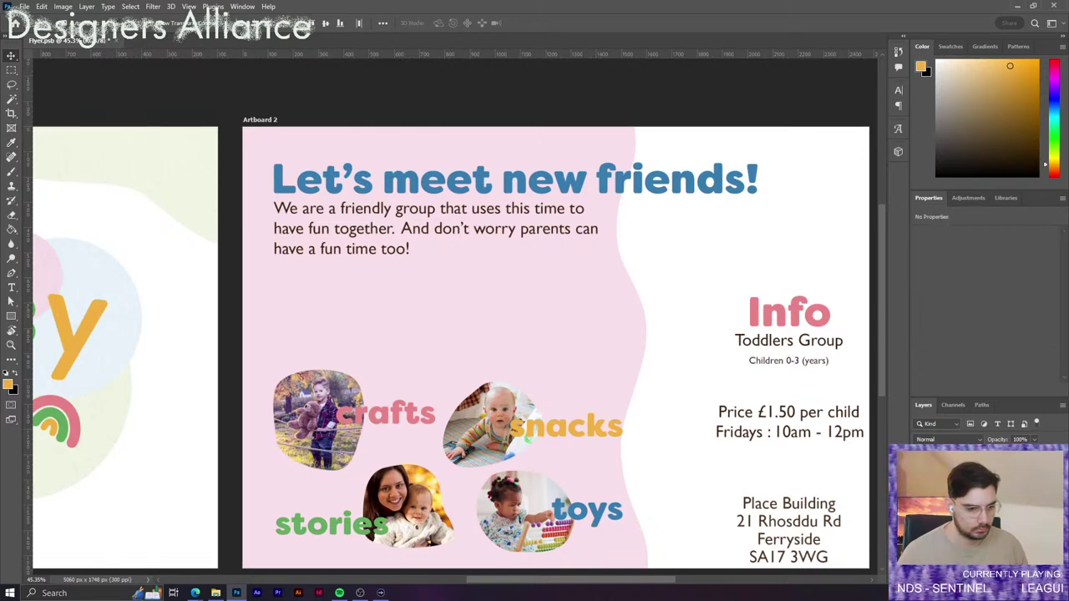
Scale down all four photo-and-title pairs together and reposition them near the pink area's lower edge.
{"action": "key", "text": "ctrl+t"}
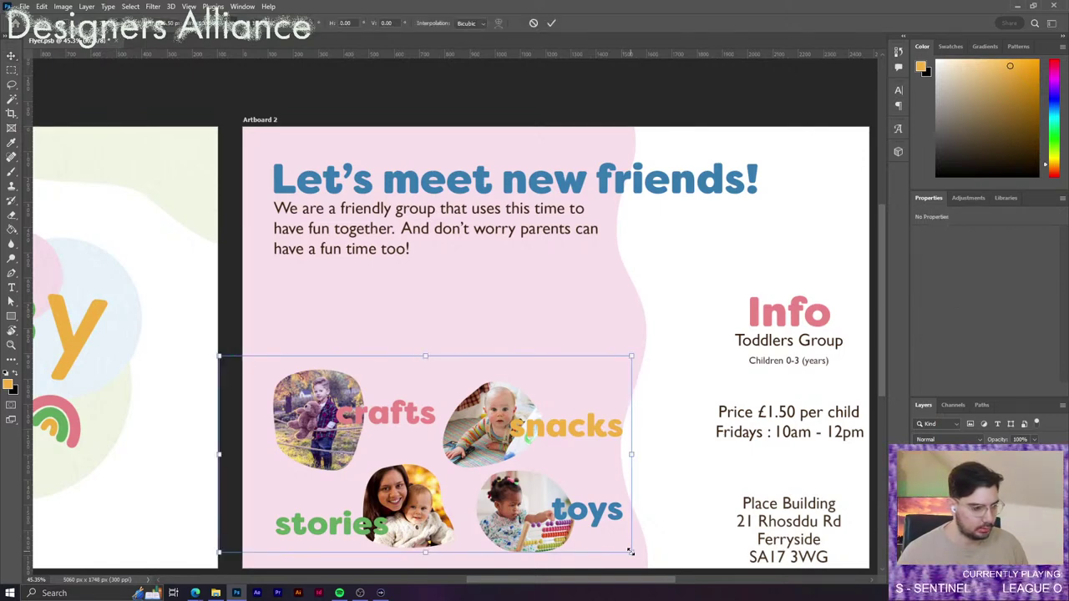
{"action": "left_click_drag", "start_coordinate": [630, 551], "coordinate": [598, 537]}
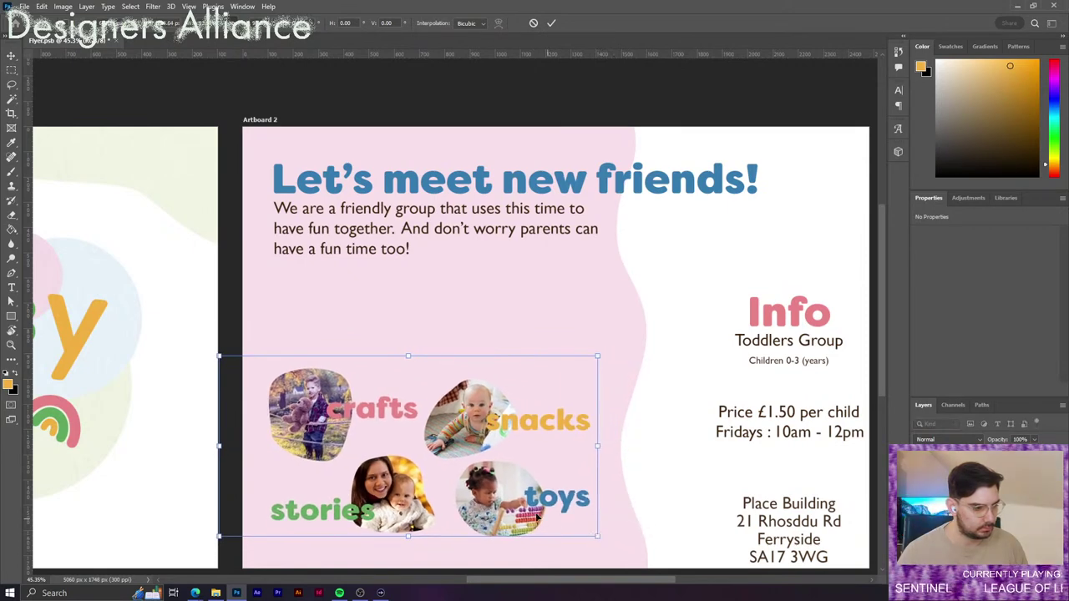
{"action": "left_click_drag", "start_coordinate": [513, 508], "coordinate": [522, 516]}
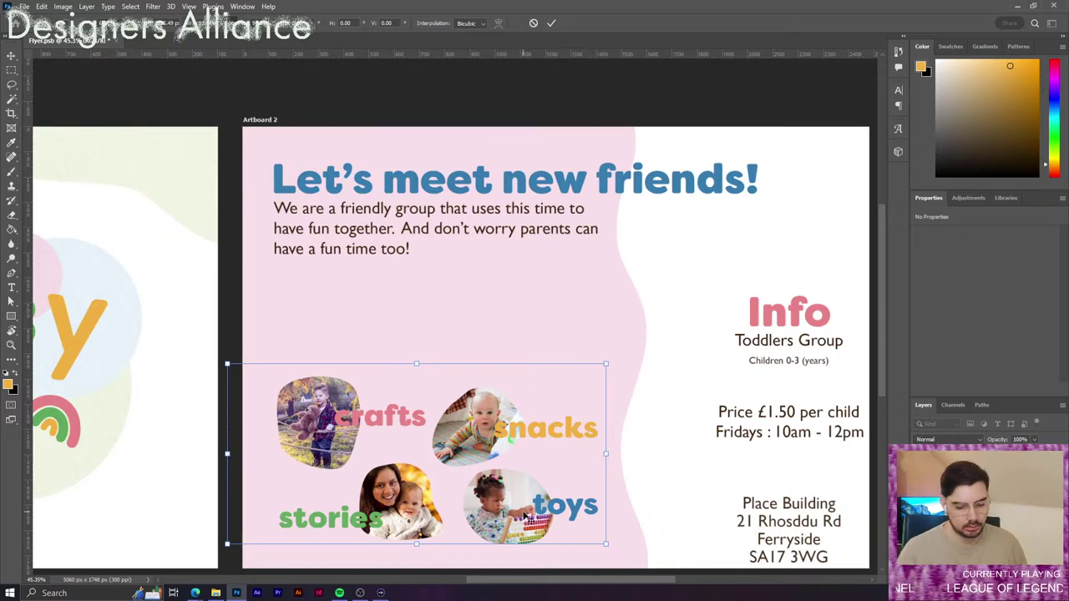
{"action": "key", "text": "Return"}
{"action": "scroll", "coordinate": [526, 516], "scroll_direction": "down", "scroll_amount": 2}
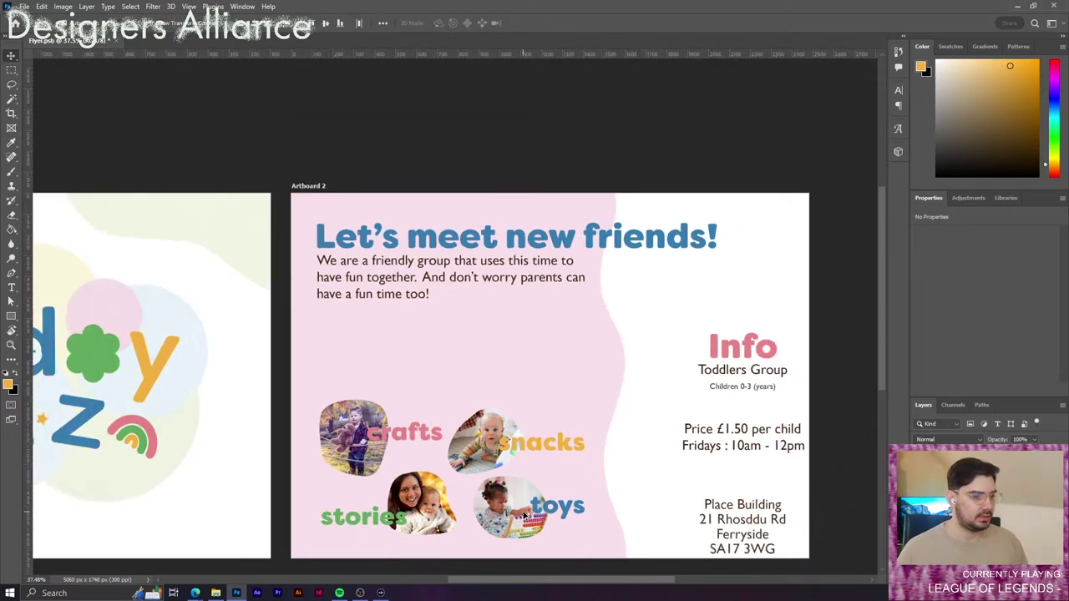
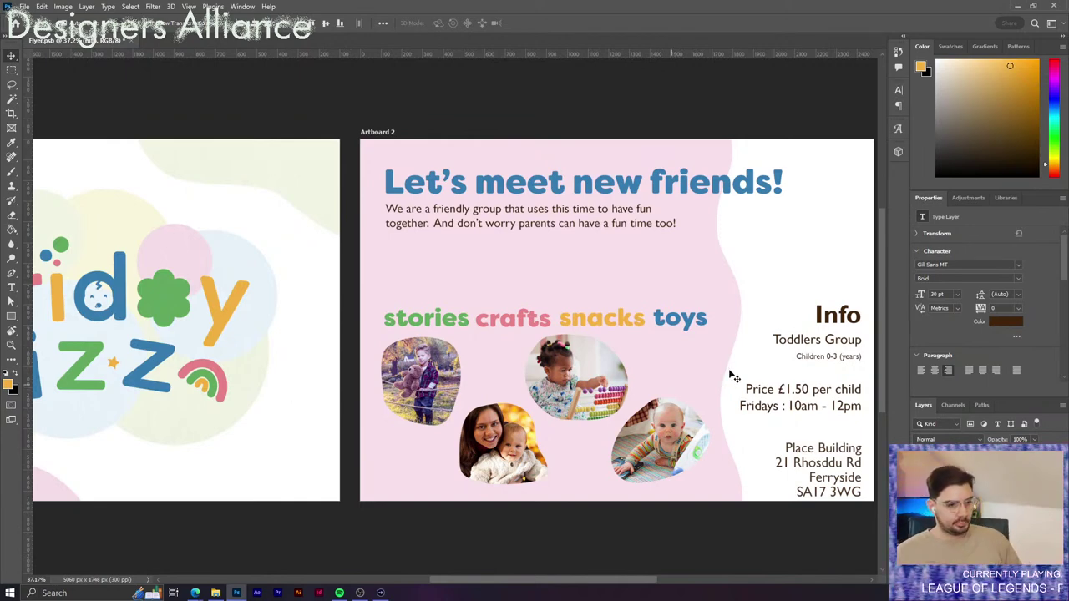
Move the "Toddlers Group" and "Children 0-3 (years)" lines from Artboard 2 to Artboard 1, centred beneath the Friday Fizz logo.
{"action": "left_click", "coordinate": [834, 342]}
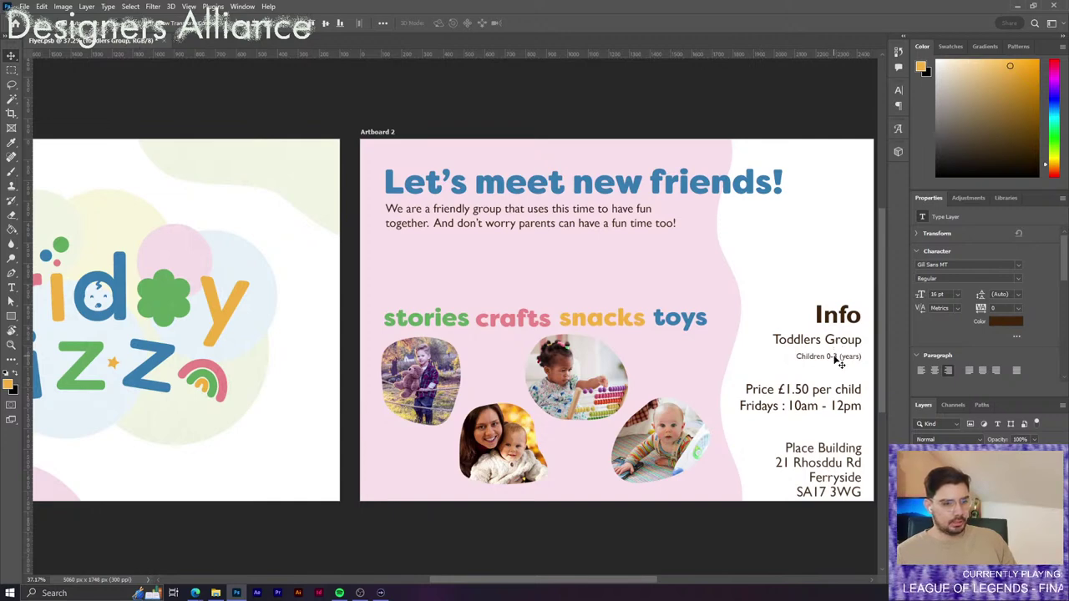
{"action": "left_click_drag", "start_coordinate": [838, 359], "coordinate": [58, 496]}
{"action": "left_click_drag", "start_coordinate": [300, 465], "coordinate": [508, 465]}
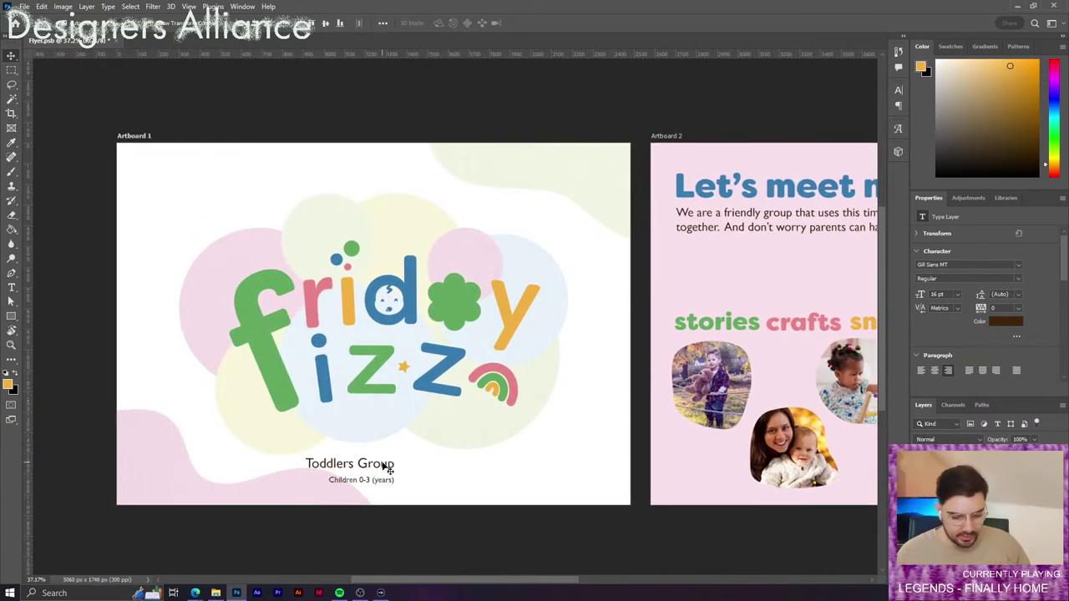
{"action": "left_click_drag", "start_coordinate": [387, 468], "coordinate": [383, 469]}
{"action": "key", "text": "ctrl+t"}
{"action": "left_click_drag", "start_coordinate": [386, 470], "coordinate": [410, 472]}
{"action": "key", "text": "Return"}
{"action": "mouse_move", "coordinate": [399, 479]}
{"action": "left_mouse_down"}
{"action": "mouse_move", "coordinate": [389, 484]}
{"action": "mouse_move", "coordinate": [401, 485]}
{"action": "left_mouse_up"}
{"action": "key", "text": "ctrl+z"}
{"action": "left_click", "coordinate": [412, 520]}
Centre-align the text of the "Children 0-3 (years)" and "Toddlers Group" lines on Artboard 1.
{"action": "double_click", "coordinate": [399, 483]}
{"action": "left_click", "coordinate": [409, 23]}
{"action": "left_click", "coordinate": [532, 23]}
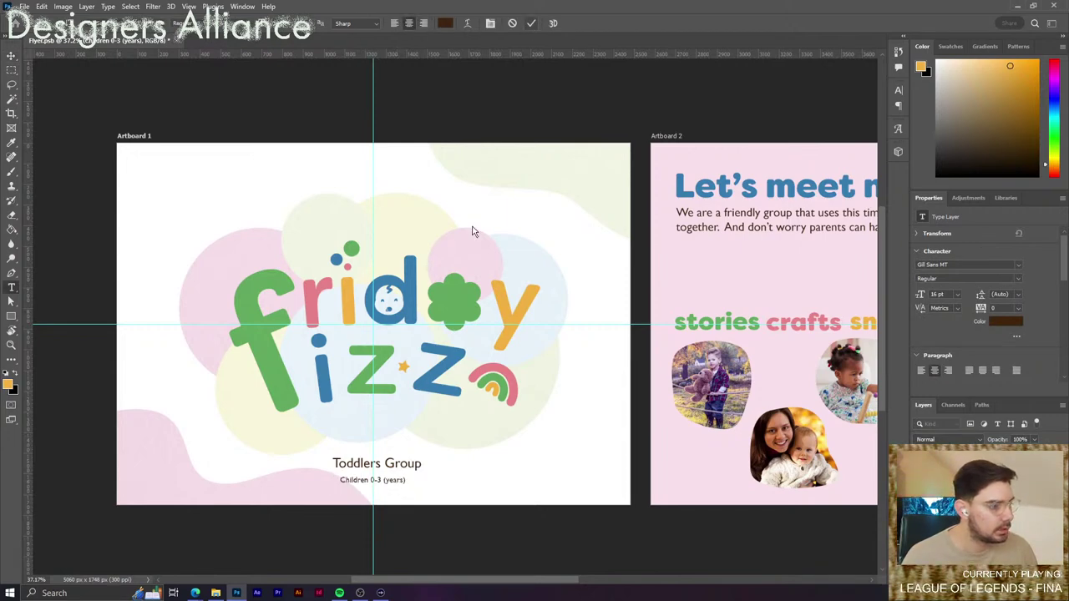
{"action": "double_click", "coordinate": [388, 461]}
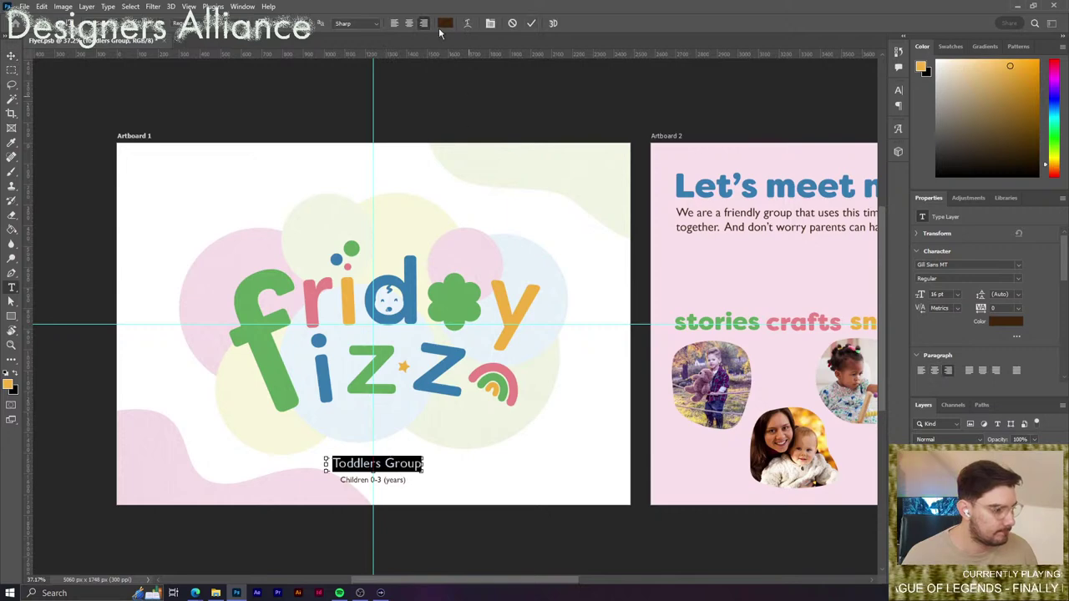
{"action": "left_click", "coordinate": [409, 23]}
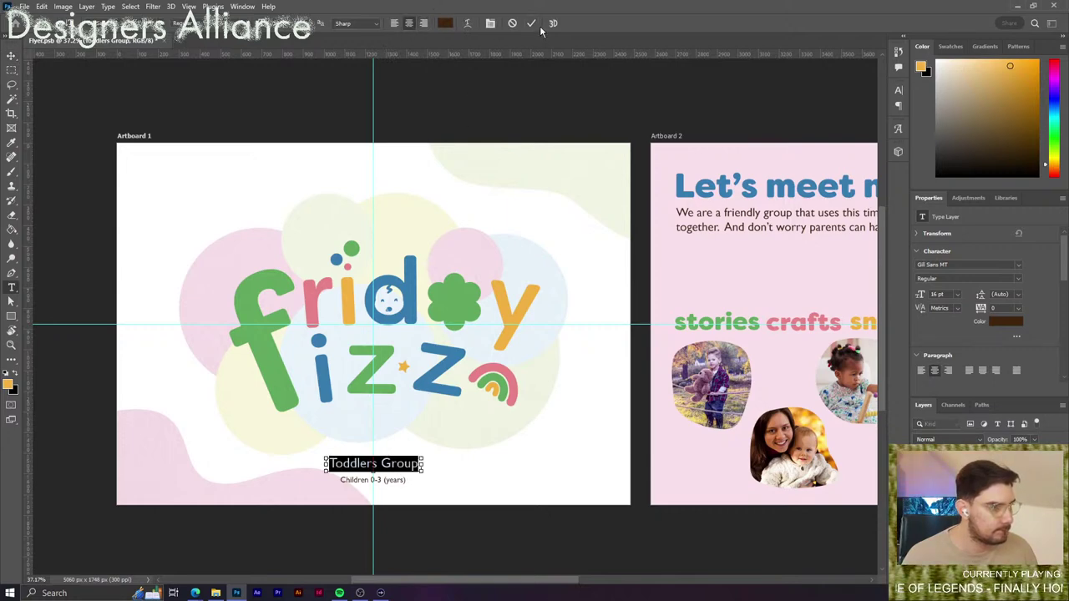
{"action": "left_click", "coordinate": [535, 25]}
{"action": "left_click", "coordinate": [518, 547]}
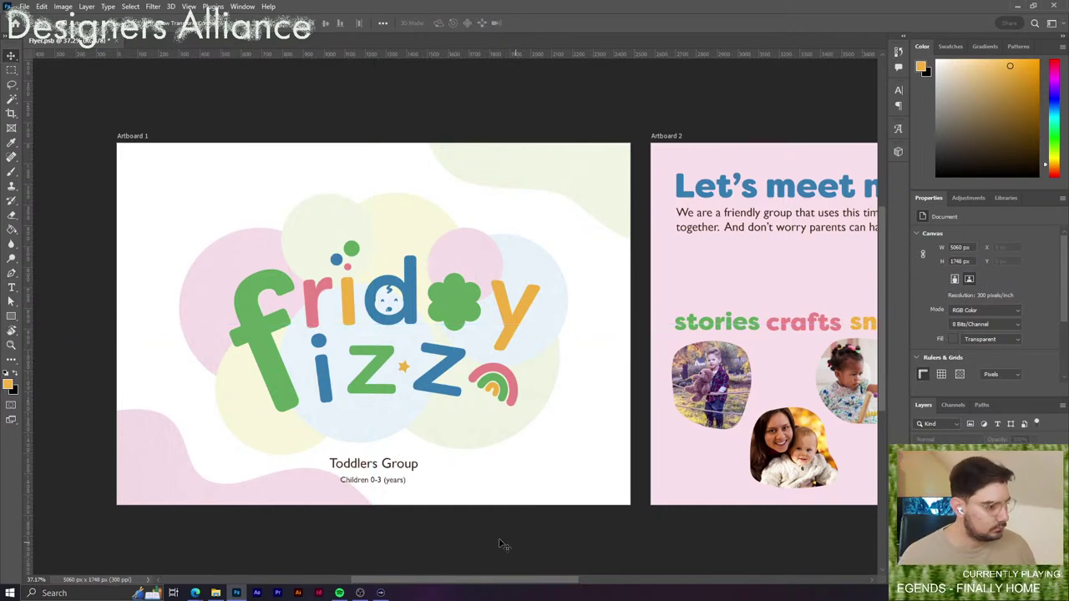
Nudge the "Children 0-3 (years)" line up closer to "Toddlers Group".
{"action": "left_click", "coordinate": [376, 482]}
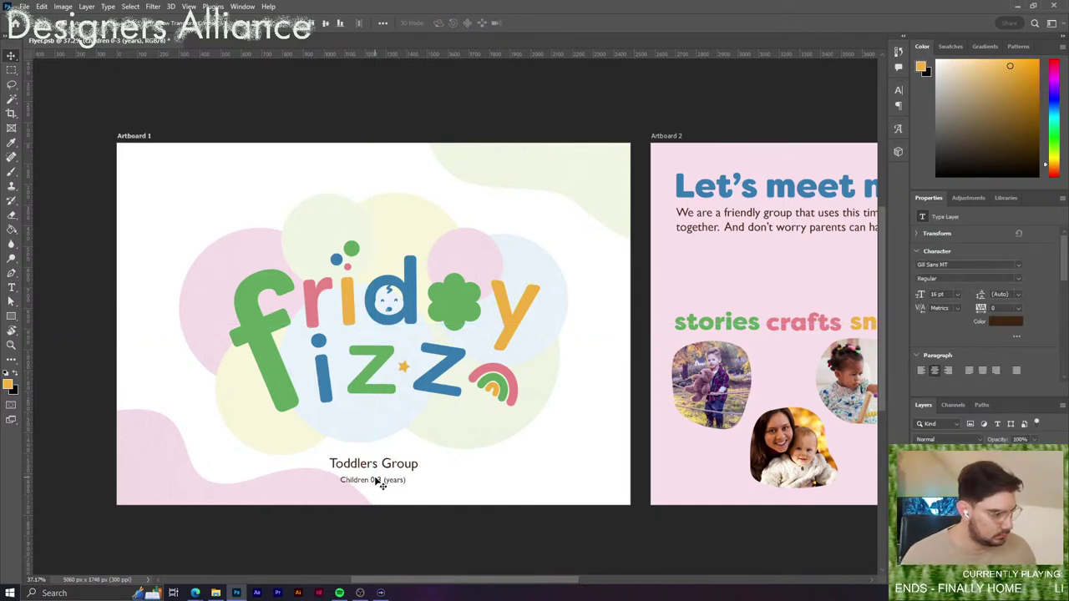
{"action": "key", "text": "Up"}
{"action": "key", "text": "Up"}
{"action": "key", "text": "Up"}
{"action": "key", "text": "Up"}
{"action": "key", "text": "Up"}
{"action": "key", "text": "Up"}
{"action": "key", "text": "Up"}
{"action": "key", "text": "Up"}
{"action": "key", "text": "Up"}
{"action": "key", "text": "Up"}
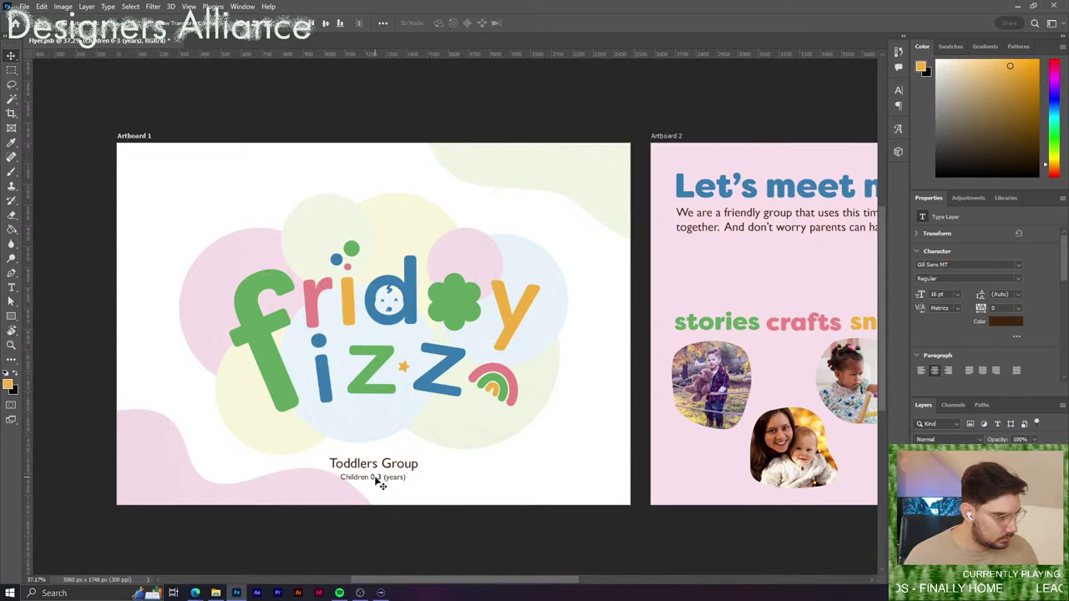
{"action": "key", "text": "Up"}
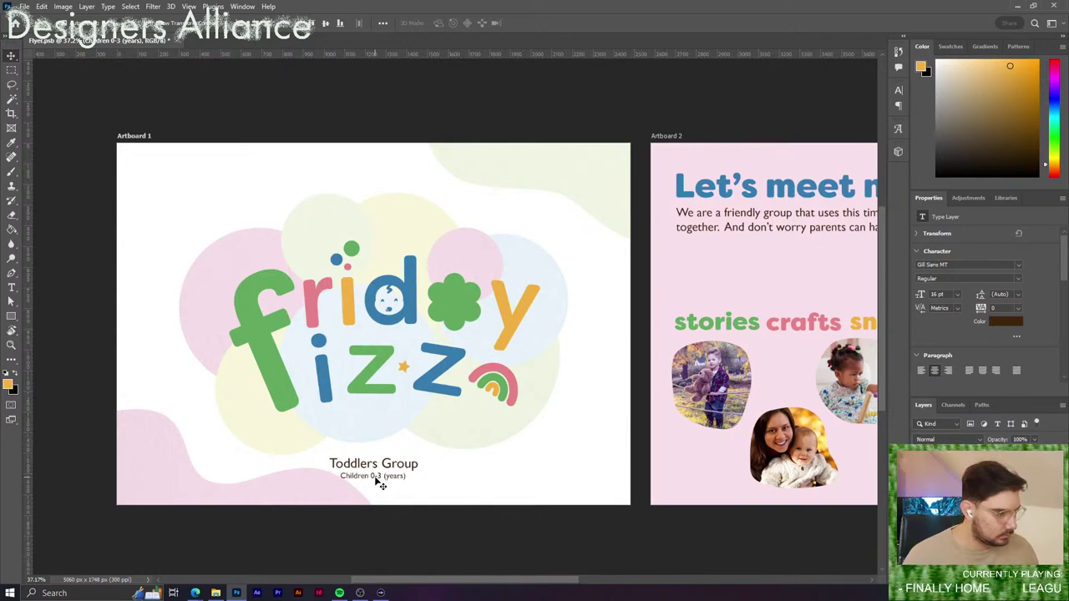
{"action": "left_click", "coordinate": [394, 518]}
Nudge the "Toddlers Group" and "Children 0-3 (years)" lines up together, slightly closer to the logo.
{"action": "left_click_drag", "start_coordinate": [608, 419], "coordinate": [456, 402]}
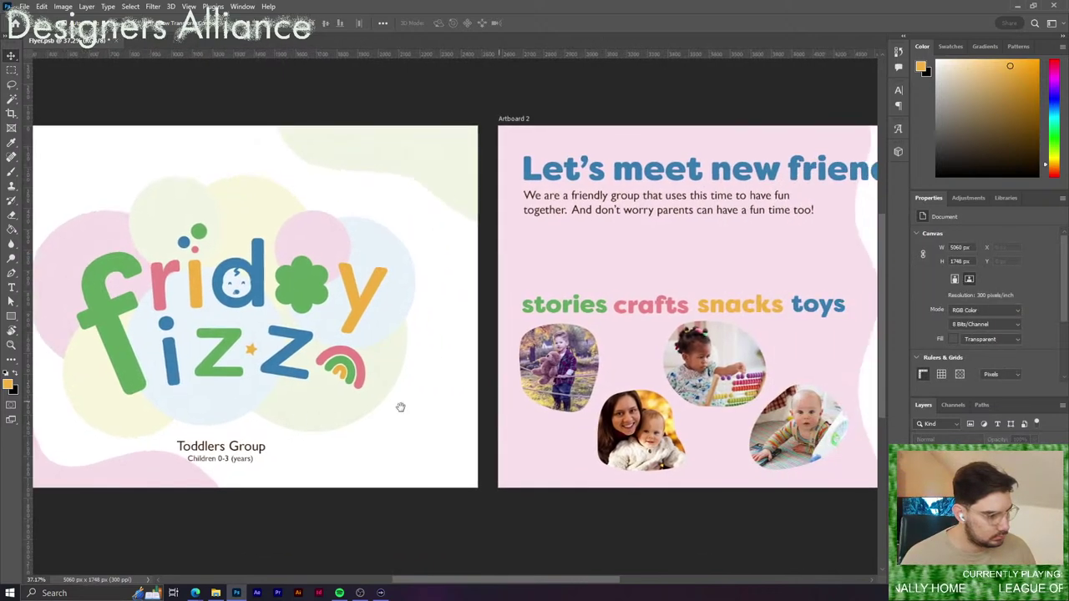
{"action": "left_click", "coordinate": [246, 462]}
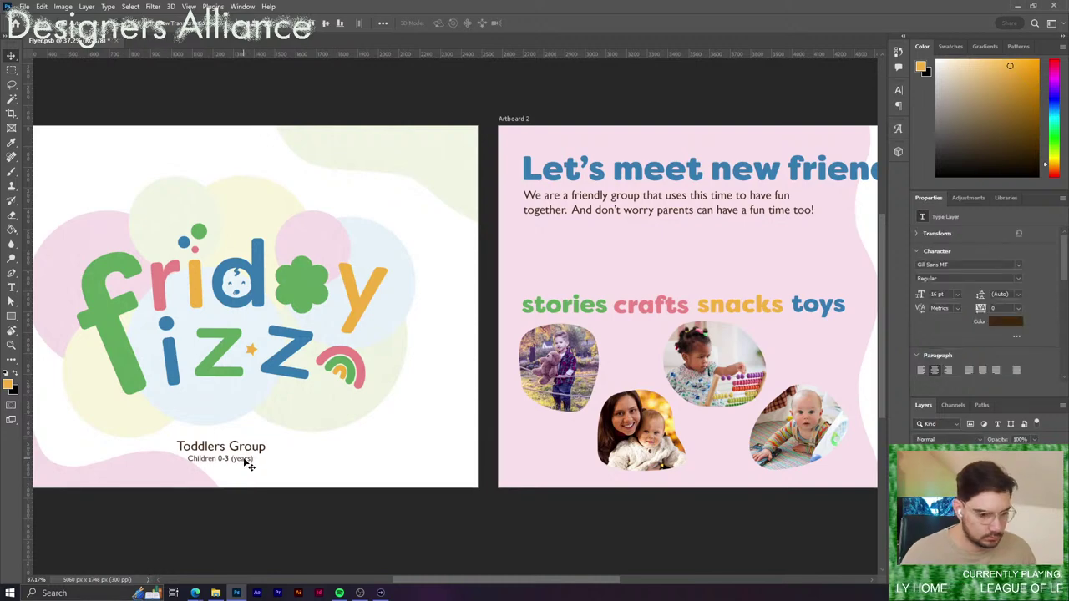
{"action": "key", "text": "Up"}
{"action": "key", "text": "Up"}
{"action": "key", "text": "Up"}
{"action": "key", "text": "Up"}
{"action": "key", "text": "Up"}
{"action": "key", "text": "Up"}
{"action": "key", "text": "Up"}
{"action": "key", "text": "Up"}
{"action": "key", "text": "Up"}
{"action": "key", "text": "Up"}
{"action": "key", "text": "Up"}
{"action": "key", "text": "Up"}
{"action": "key", "text": "Up"}
{"action": "key", "text": "Up"}
{"action": "key", "text": "Up"}
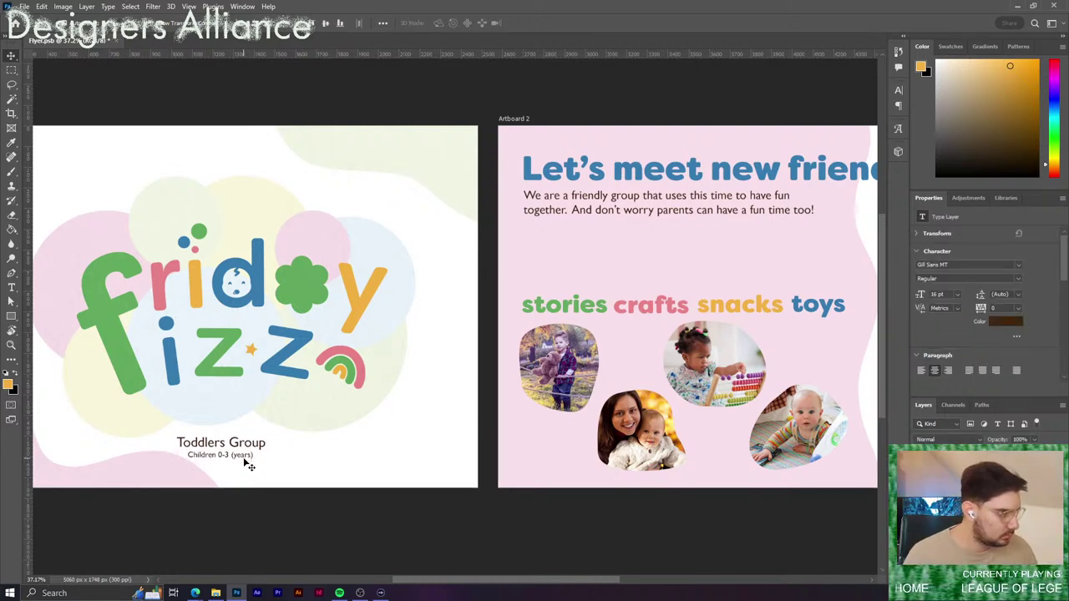
{"action": "left_click", "coordinate": [334, 526]}
Move the "Info" heading on Artboard 2 down to directly above the price line.
{"action": "left_click_drag", "start_coordinate": [556, 461], "coordinate": [271, 467]}
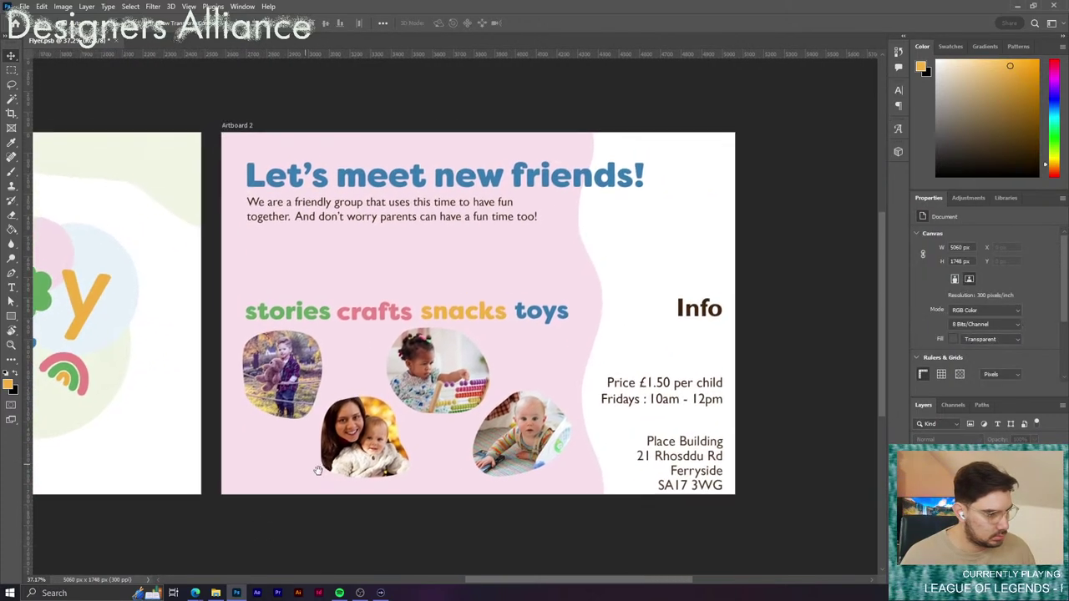
{"action": "left_click_drag", "start_coordinate": [699, 326], "coordinate": [706, 367]}
{"action": "left_click", "coordinate": [758, 418]}
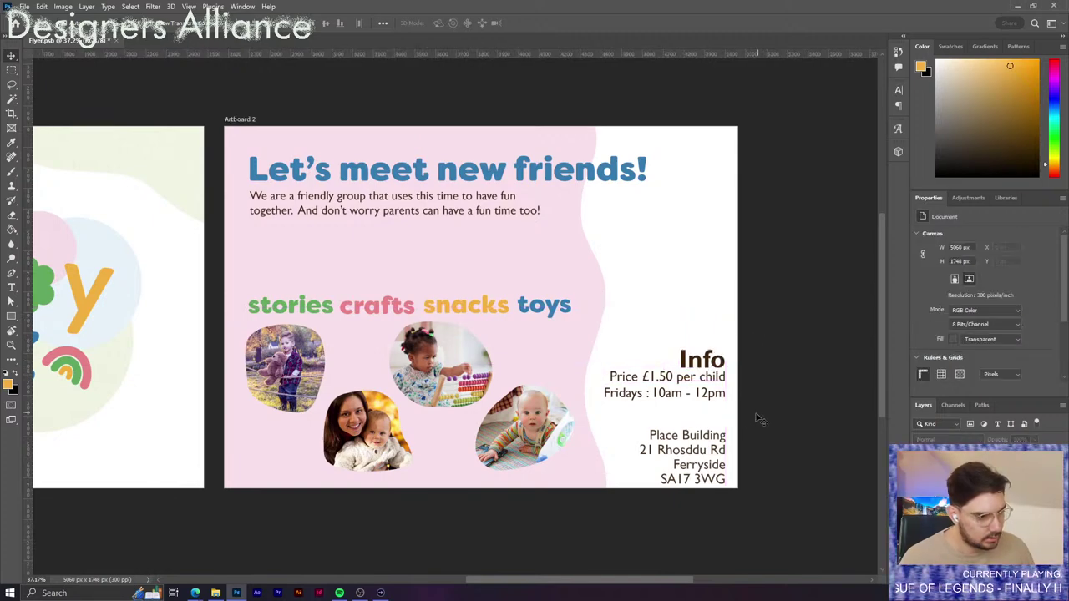
Lower the "Fridays : 10am - 12pm" line and raise the "Info" heading slightly to space out the details.
{"action": "scroll", "coordinate": [756, 416], "scroll_direction": "up", "scroll_amount": 3}
{"action": "left_click_drag", "start_coordinate": [729, 403], "coordinate": [726, 413]}
{"action": "left_click_drag", "start_coordinate": [733, 354], "coordinate": [731, 345]}
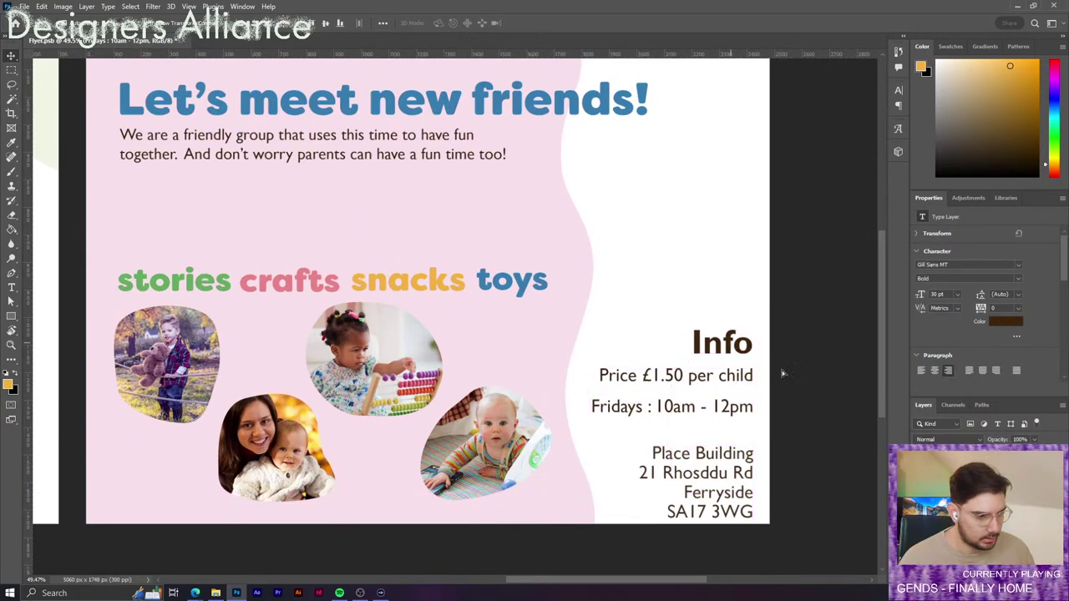
{"action": "left_click", "coordinate": [822, 406]}
Reduce the "Let's meet new friends!" heading on Artboard 2 to a font size of 30 pt.
{"action": "left_click_drag", "start_coordinate": [822, 407], "coordinate": [787, 398]}
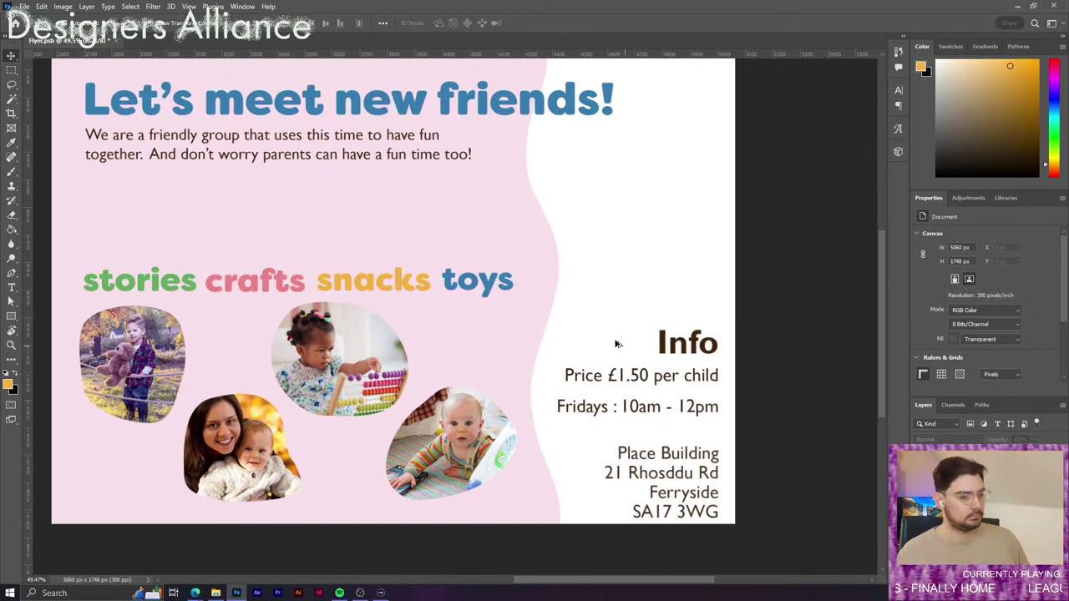
{"action": "left_click_drag", "start_coordinate": [611, 334], "coordinate": [676, 375]}
{"action": "scroll", "coordinate": [676, 375], "scroll_direction": "down", "scroll_amount": 2}
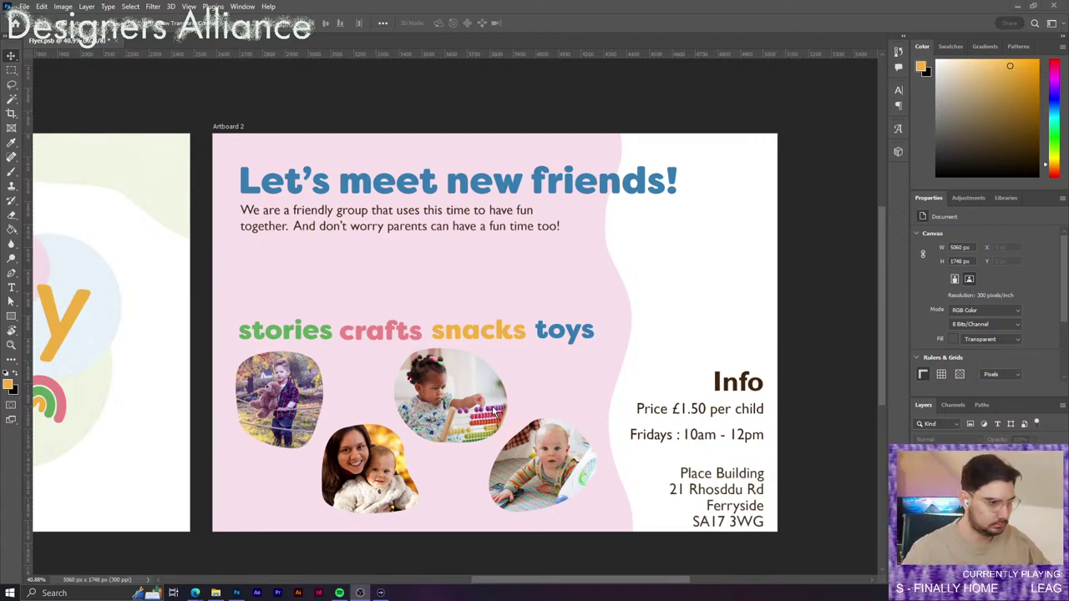
{"action": "left_click", "coordinate": [438, 189]}
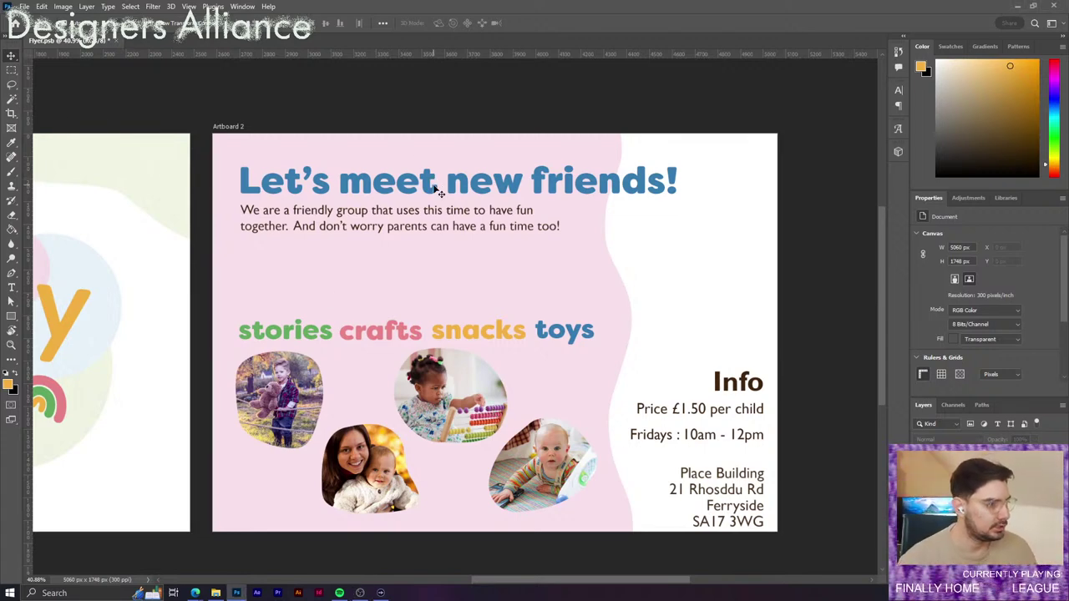
{"action": "double_click", "coordinate": [437, 188]}
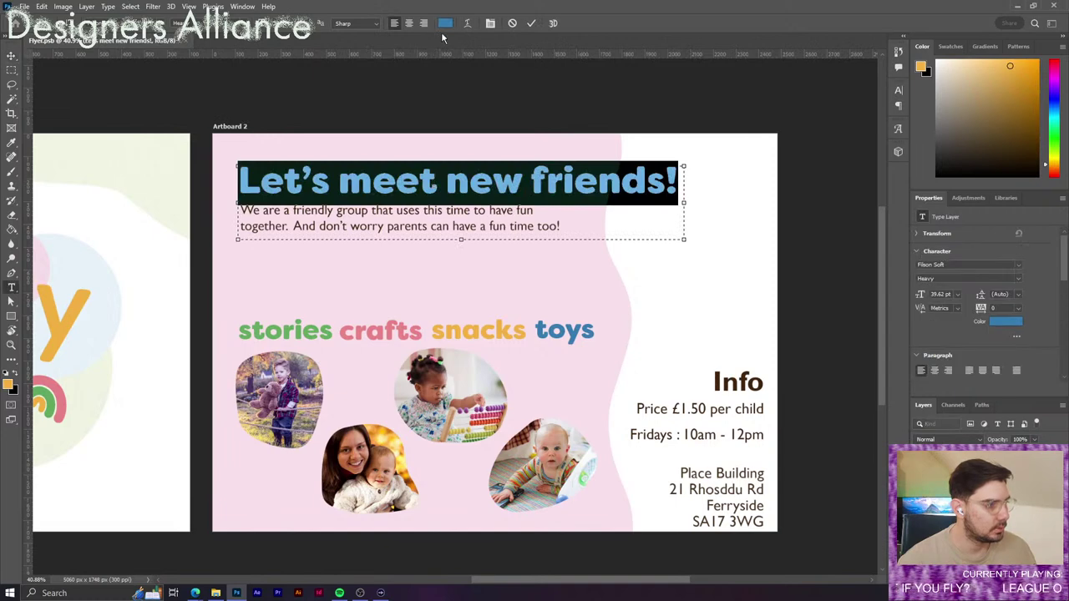
{"action": "left_click", "coordinate": [314, 24]}
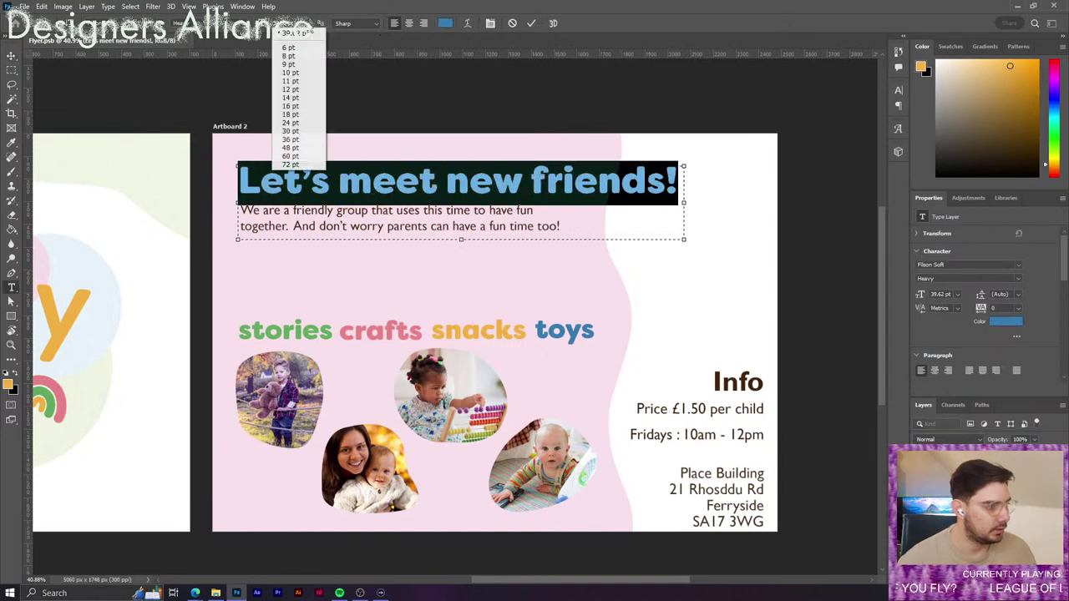
{"action": "left_click", "coordinate": [315, 142]}
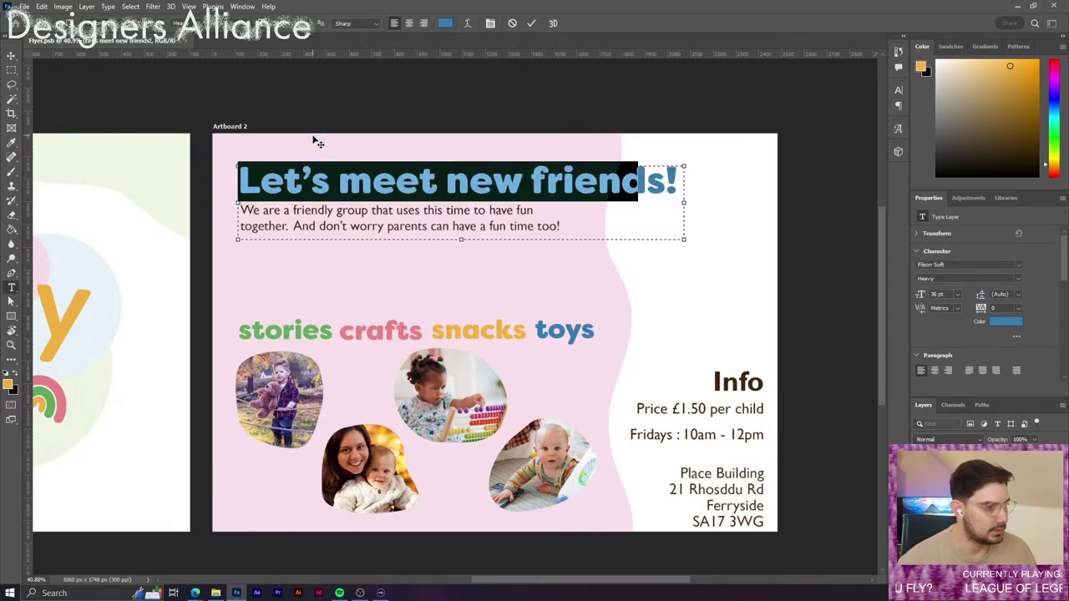
{"action": "left_click", "coordinate": [313, 24]}
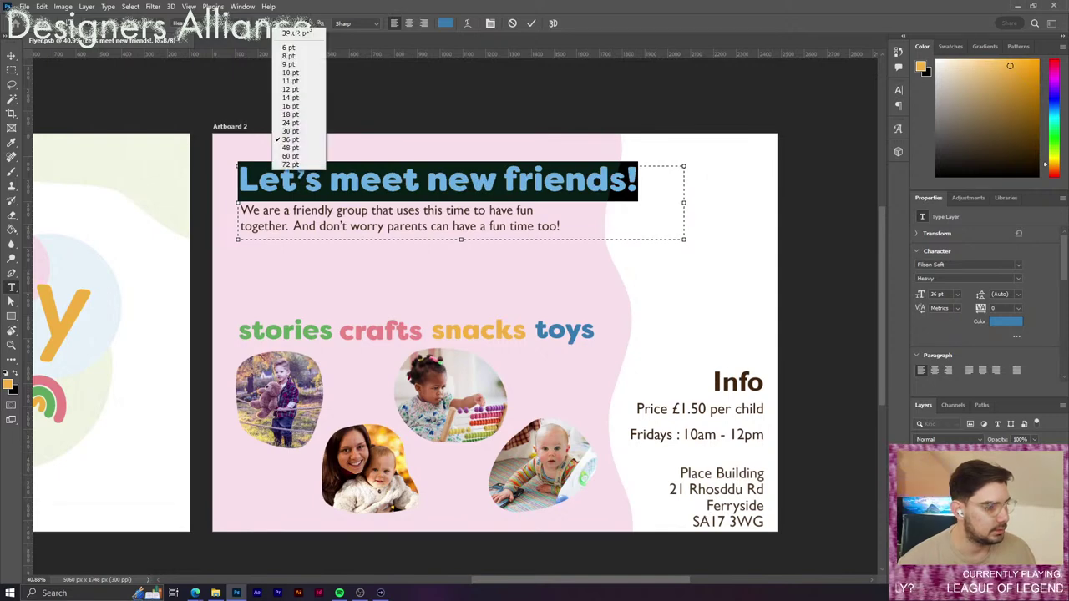
{"action": "left_click", "coordinate": [300, 132]}
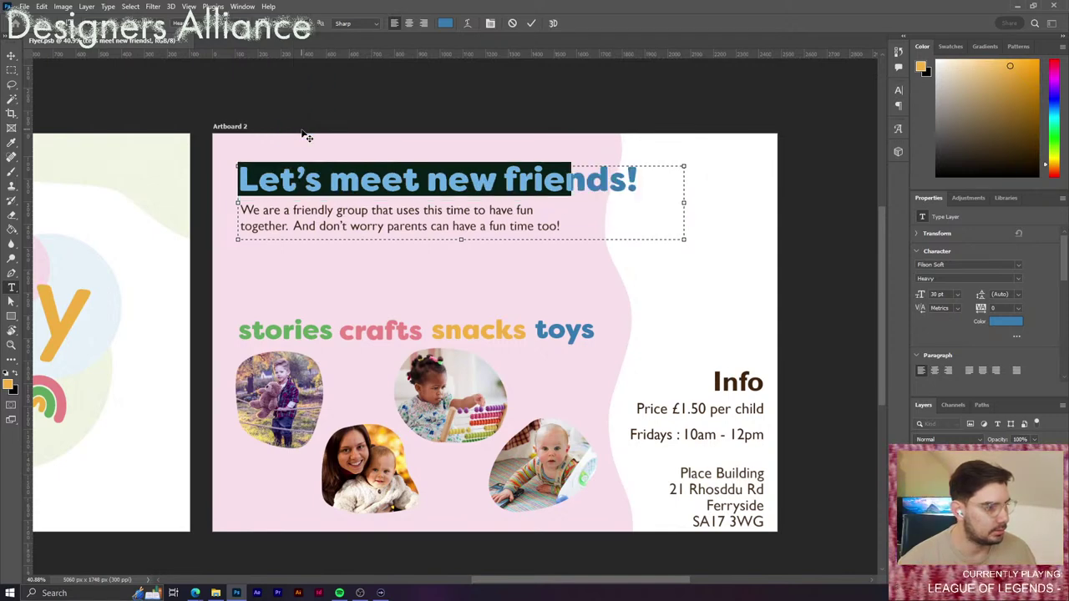
{"action": "left_click", "coordinate": [531, 24]}
{"action": "key", "text": "v"}
Compare against the font size of the "toys" title and enlarge the "Let's meet new friends!" heading to 34 pt.
{"action": "double_click", "coordinate": [558, 329]}
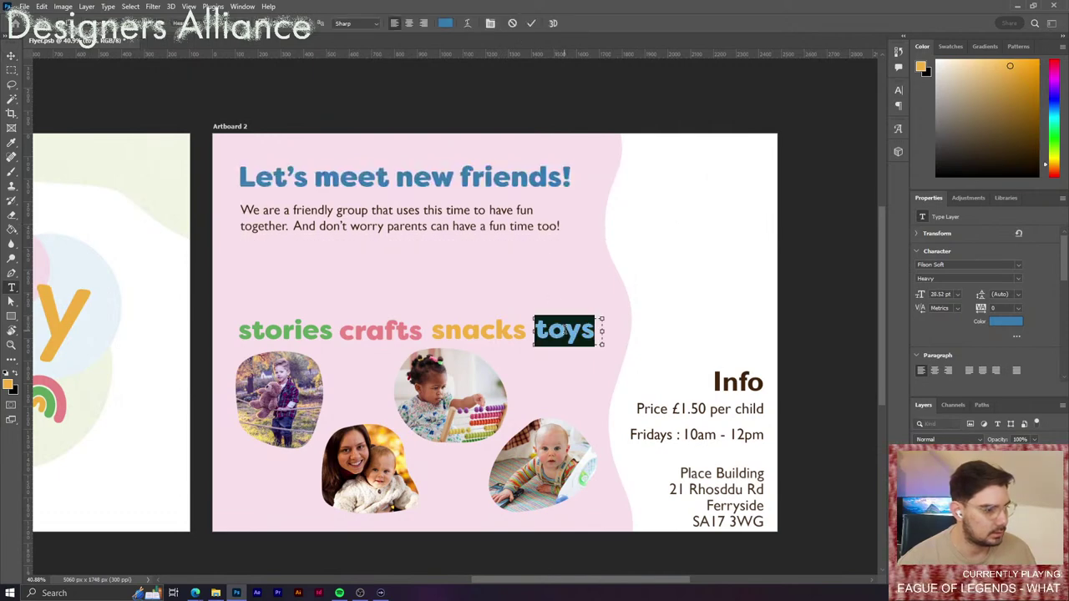
{"action": "left_click", "coordinate": [531, 23]}
{"action": "triple_click", "coordinate": [557, 178]}
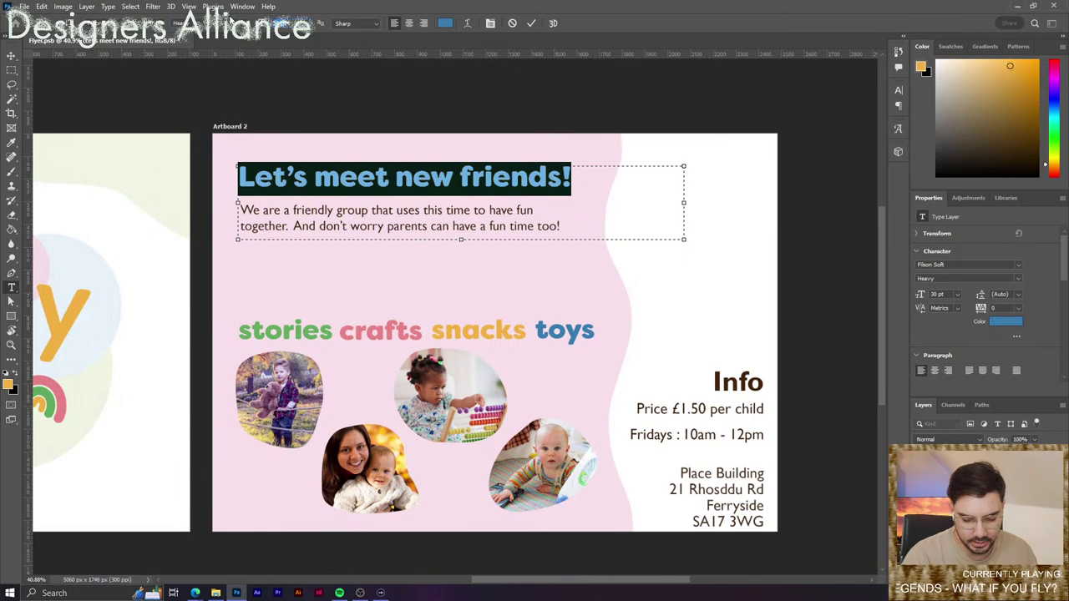
{"action": "key", "text": "ctrl+shift+period"}
{"action": "key", "text": "ctrl+shift+period"}
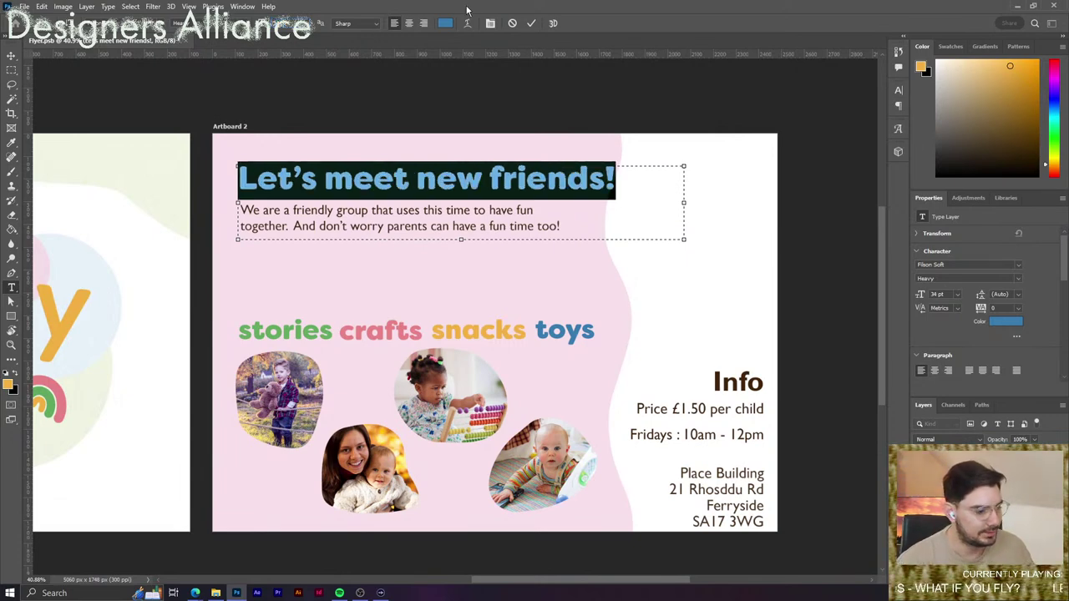
{"action": "left_click", "coordinate": [532, 23]}
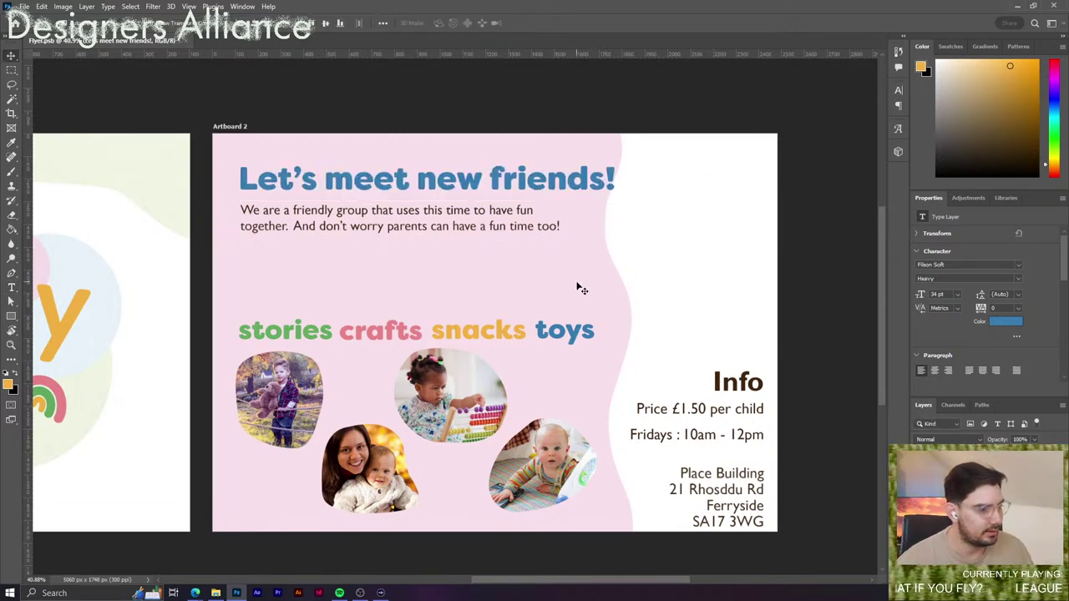
Try shifting the pink wavy background shape on Artboard 2 slightly to the right.
{"action": "left_click_drag", "start_coordinate": [579, 288], "coordinate": [589, 289]}
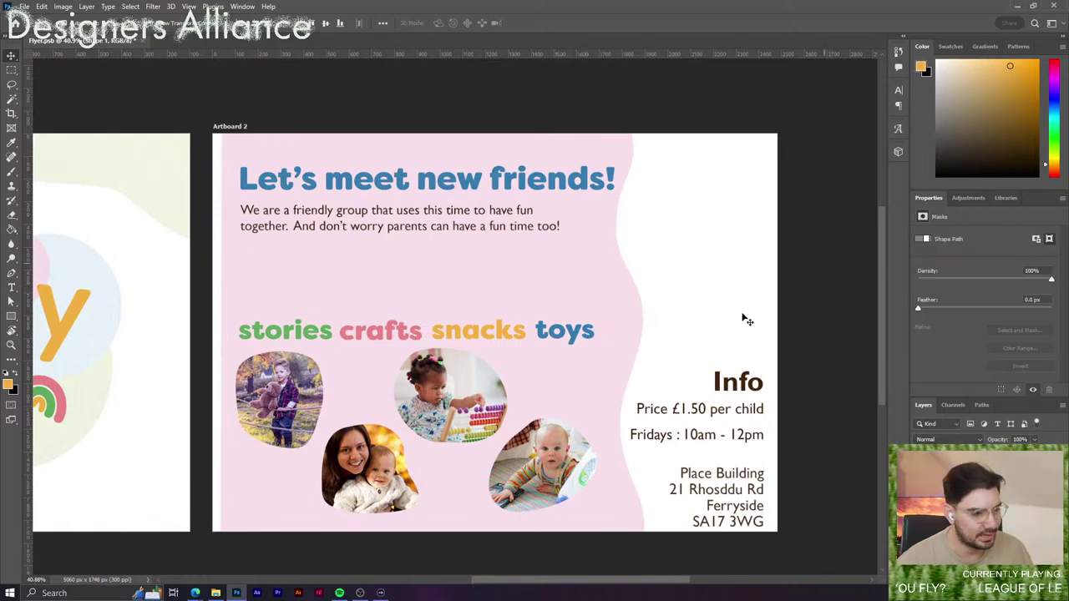
{"action": "left_click", "coordinate": [821, 316]}
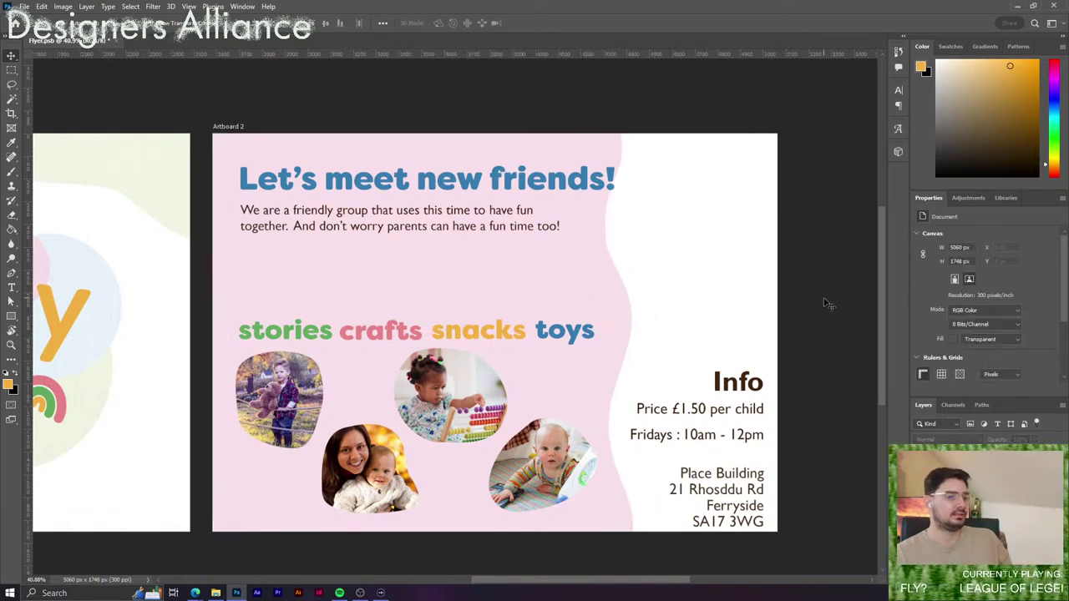
Scale the "Let's meet new friends!" heading down to about 32 pt so its end lines up with the end of "toys".
{"action": "left_click", "coordinate": [567, 201]}
{"action": "left_click", "coordinate": [573, 201], "text": "shift"}
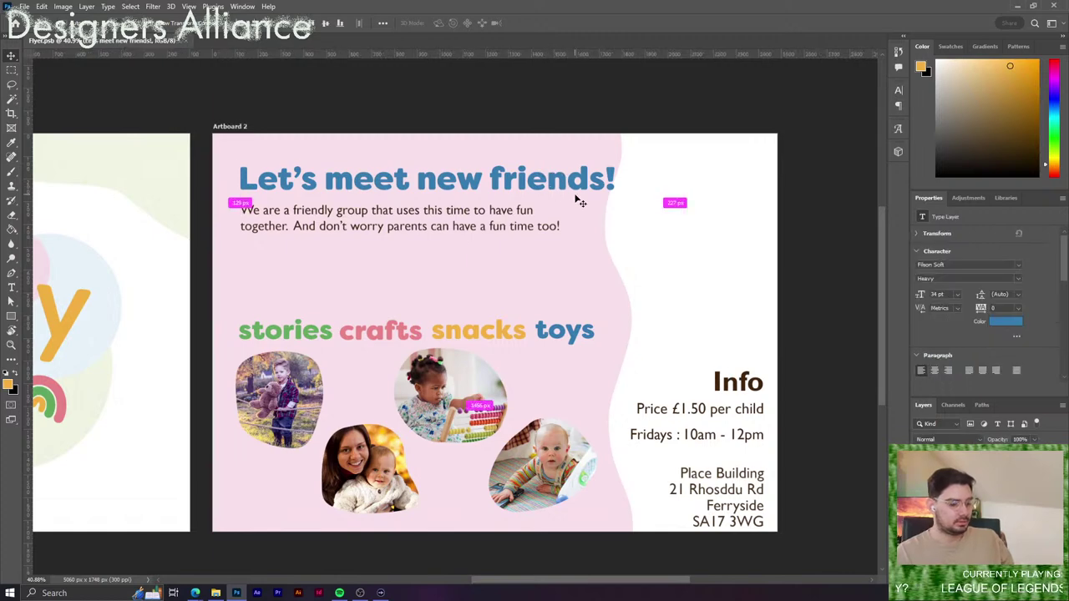
{"action": "key", "text": "ctrl+t"}
{"action": "left_click_drag", "start_coordinate": [684, 241], "coordinate": [663, 234]}
{"action": "left_click_drag", "start_coordinate": [29, 333], "coordinate": [593, 341]}
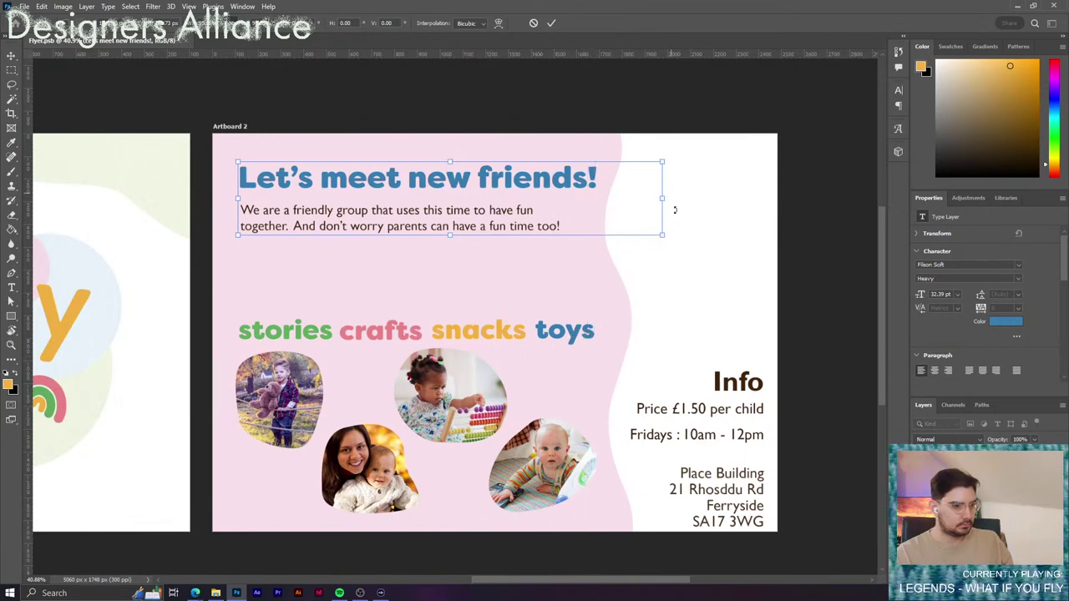
{"action": "left_click_drag", "start_coordinate": [661, 235], "coordinate": [658, 234]}
{"action": "key", "text": "ctrl+z"}
{"action": "key", "text": "ctrl+z"}
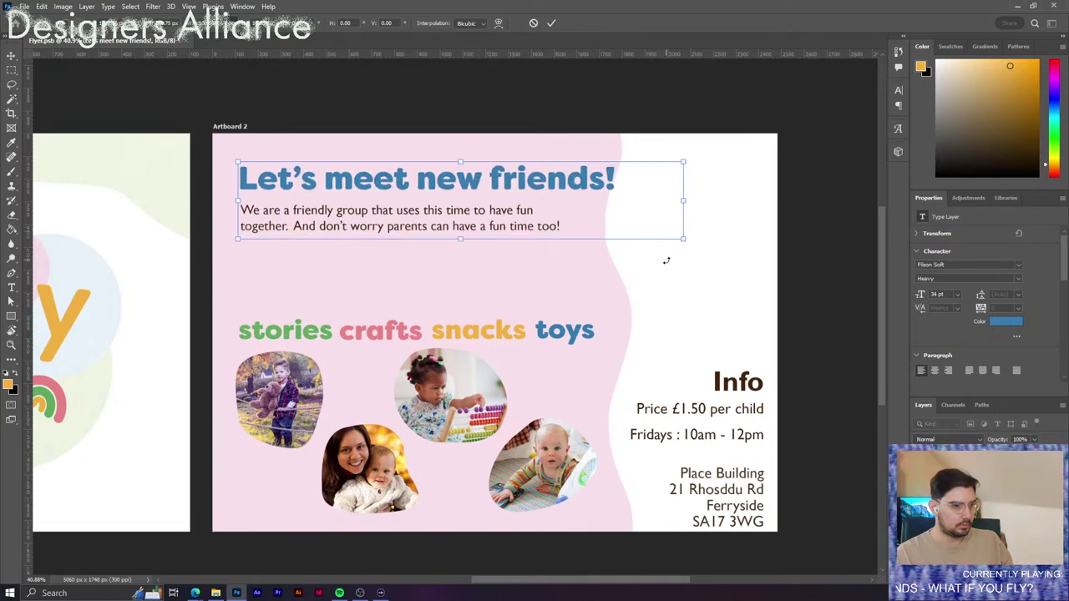
{"action": "key", "text": "ctrl+shift+z"}
{"action": "key", "text": "ctrl+shift+z"}
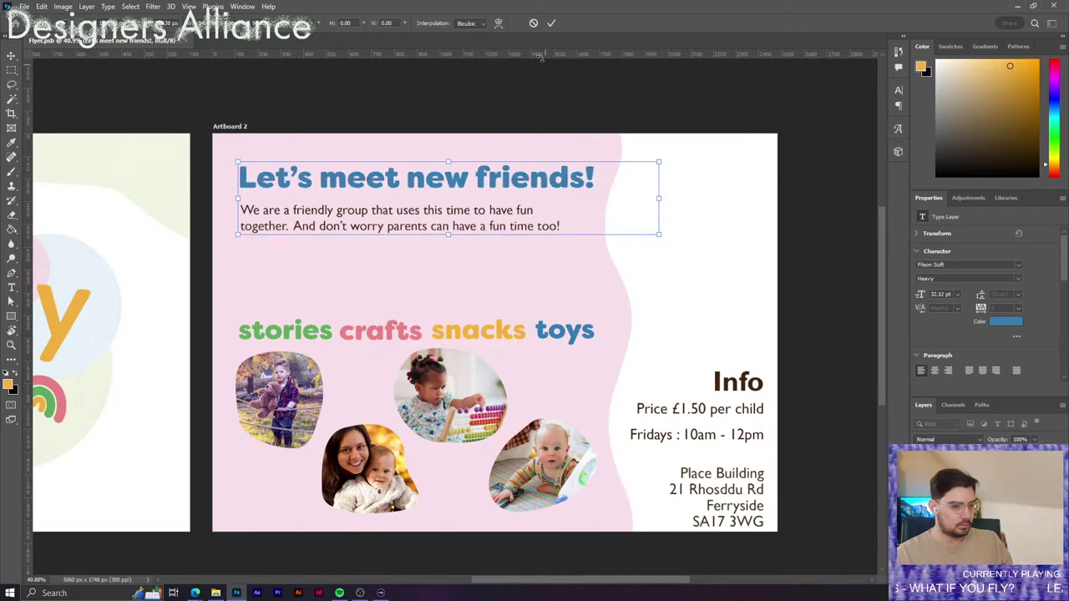
{"action": "left_click", "coordinate": [551, 23]}
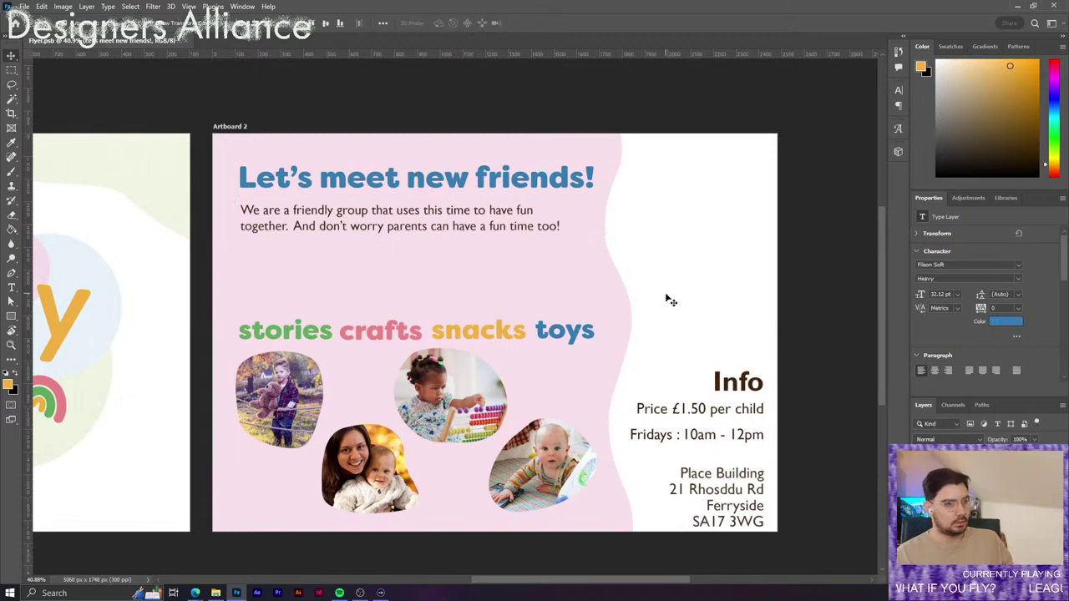
Nudge the description paragraph up slightly, closer to the "Let's meet new friends!" heading.
{"action": "left_click", "coordinate": [505, 223]}
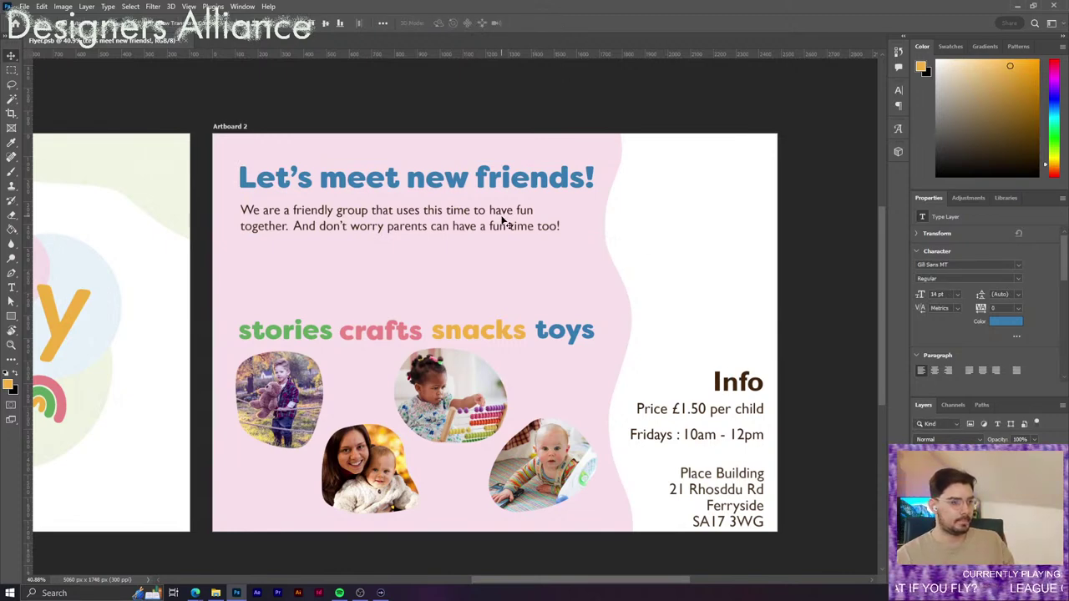
{"action": "key", "text": "Up"}
{"action": "key", "text": "Up"}
{"action": "key", "text": "Up"}
{"action": "key", "text": "Up"}
{"action": "key", "text": "Up"}
{"action": "key", "text": "Up"}
{"action": "key", "text": "Up"}
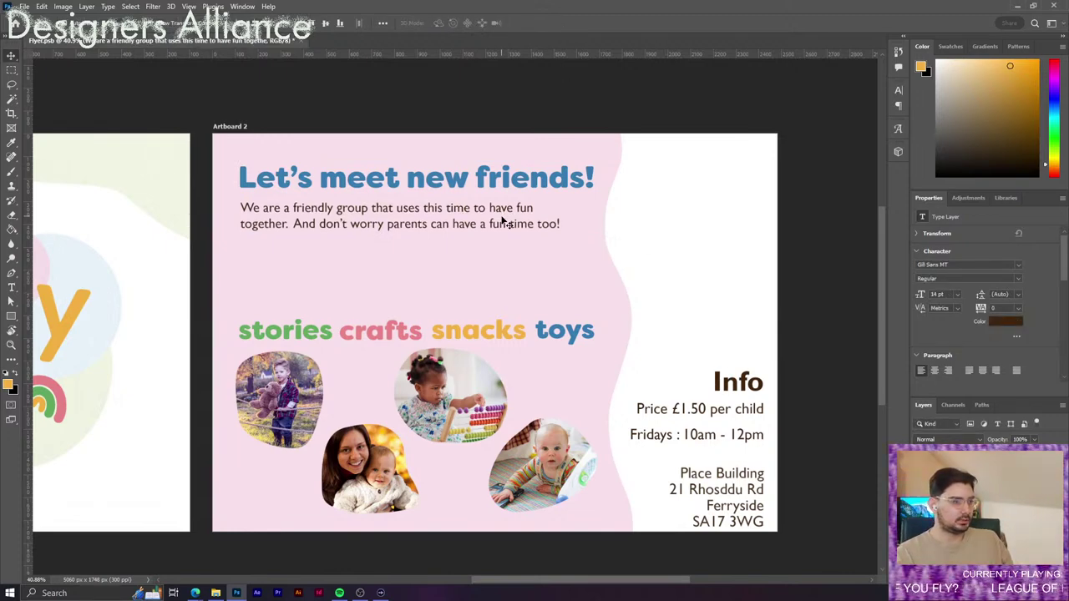
{"action": "left_click", "coordinate": [556, 112]}
In the description, change "a fun time too!" to "a great time too!" and join the two sentences as "together, and".
{"action": "left_click_drag", "start_coordinate": [680, 136], "coordinate": [739, 150]}
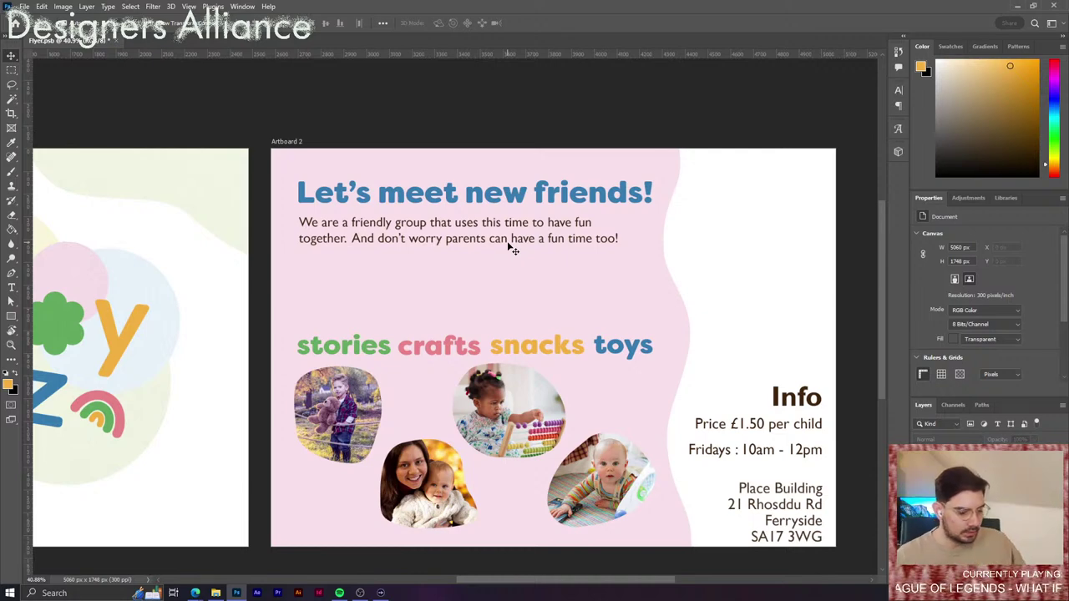
{"action": "key", "text": "t"}
{"action": "left_click_drag", "start_coordinate": [565, 240], "coordinate": [547, 239]}
{"action": "key", "text": "Right"}
{"action": "double_click", "coordinate": [550, 240]}
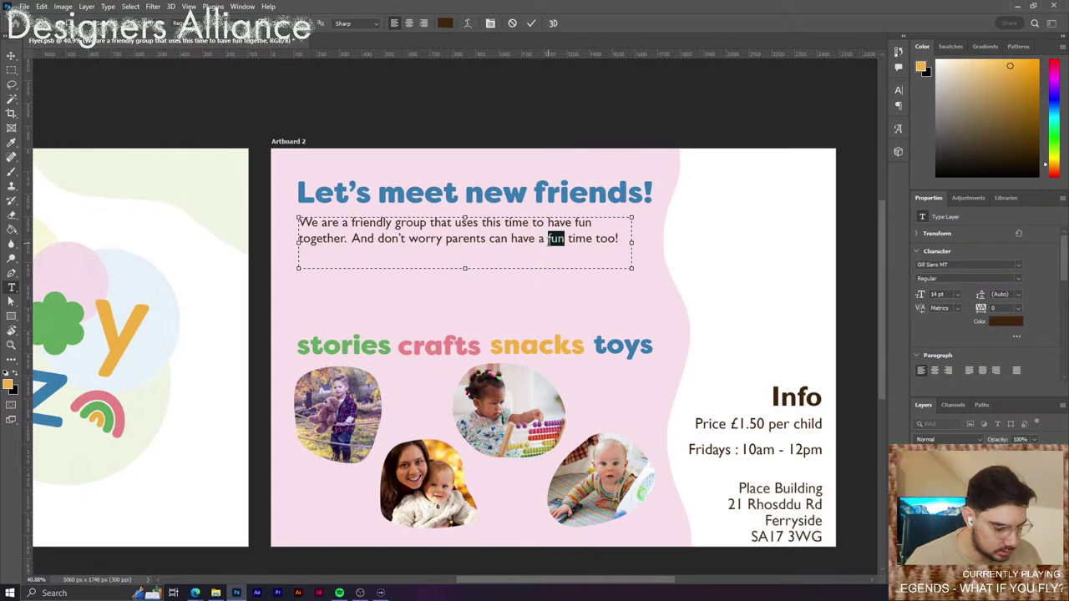
{"action": "type", "text": "great"}
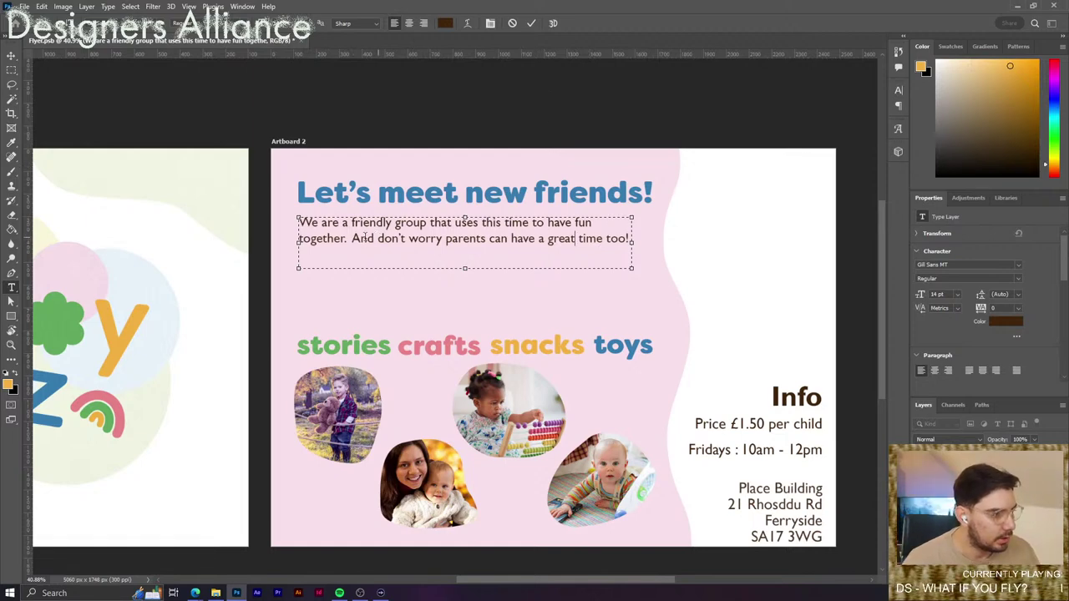
{"action": "left_click_drag", "start_coordinate": [361, 240], "coordinate": [342, 241]}
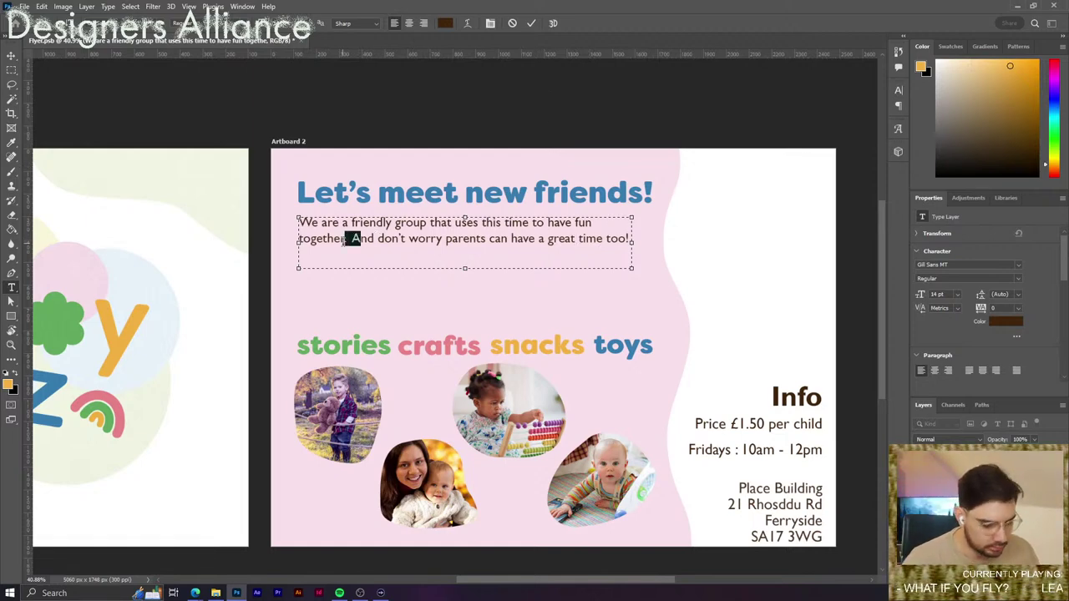
{"action": "type", "text": ", a"}
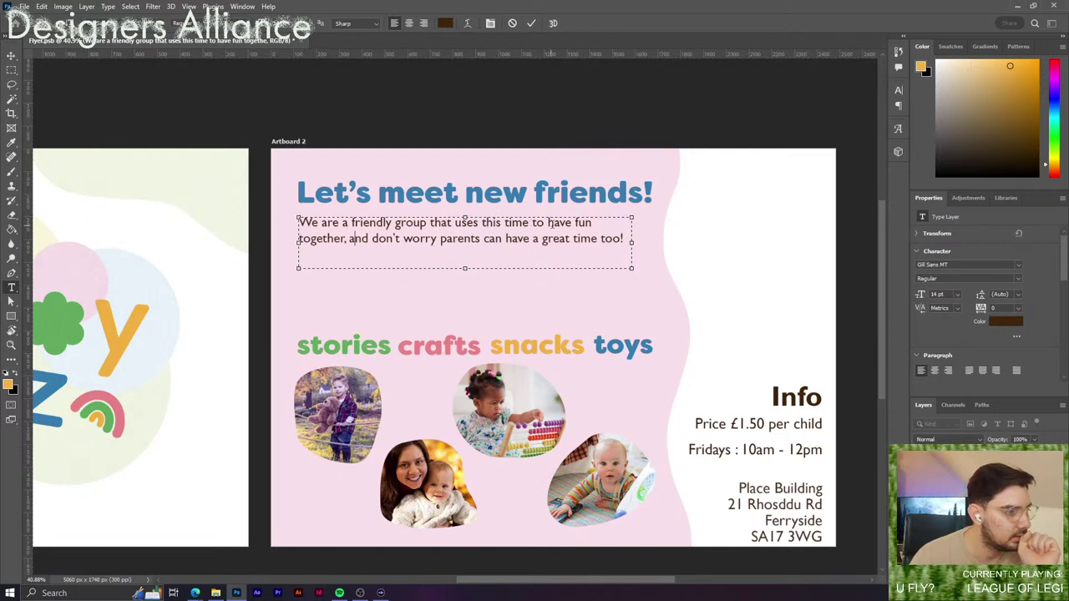
Replace "uses this time" with "loves" in the description and start its second line at "and don't worry".
{"action": "left_click_drag", "start_coordinate": [529, 222], "coordinate": [449, 228]}
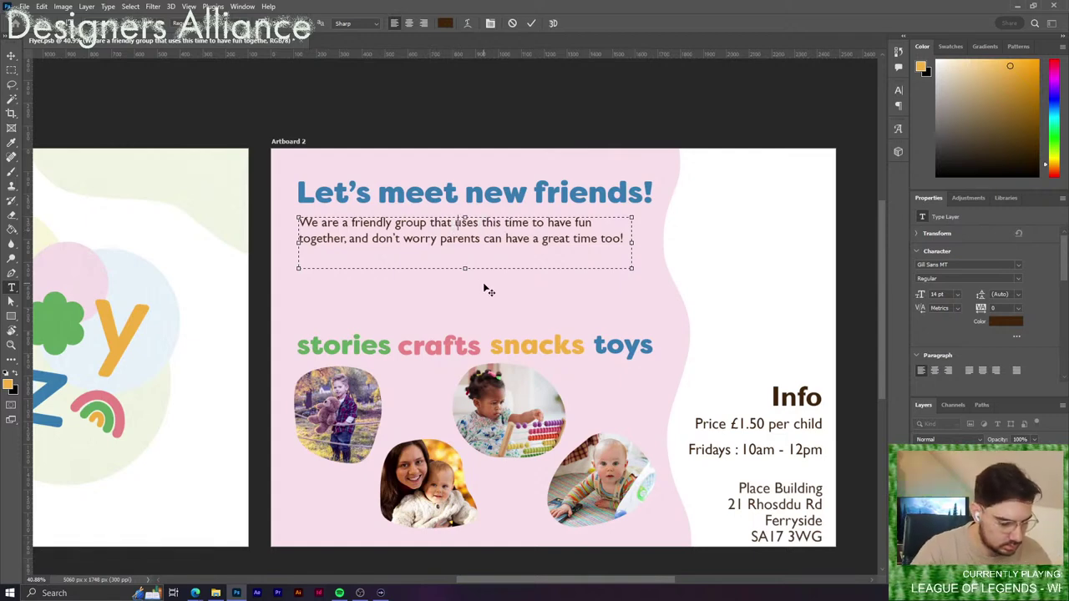
{"action": "type", "text": "loves"}
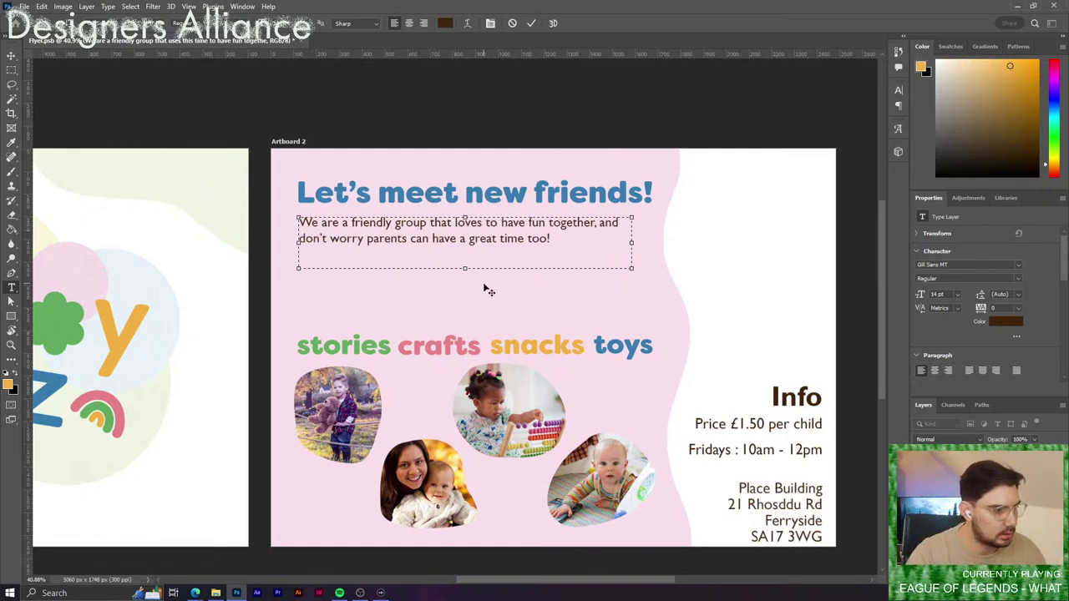
{"action": "left_click", "coordinate": [601, 222]}
{"action": "key", "text": "Return"}
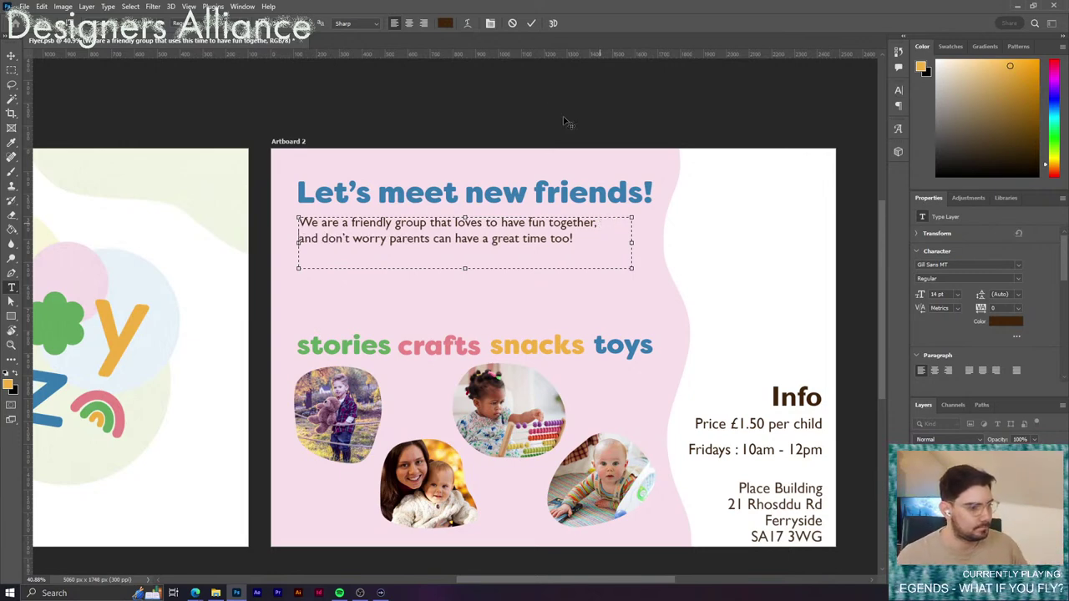
{"action": "left_click", "coordinate": [532, 23]}
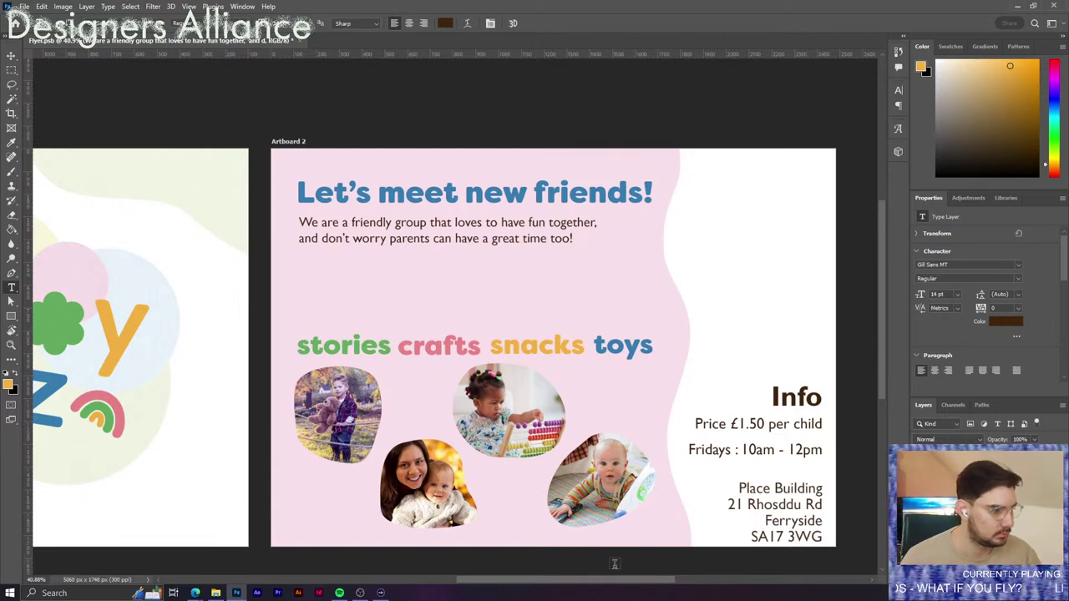
Paste the copied rainbow, star and dot decorations onto Artboard 2.
{"action": "scroll", "coordinate": [555, 362], "scroll_direction": "down", "scroll_amount": 1}
{"action": "scroll", "coordinate": [524, 473], "scroll_direction": "up", "scroll_amount": 3}
{"action": "scroll", "coordinate": [525, 474], "scroll_direction": "down", "scroll_amount": 3}
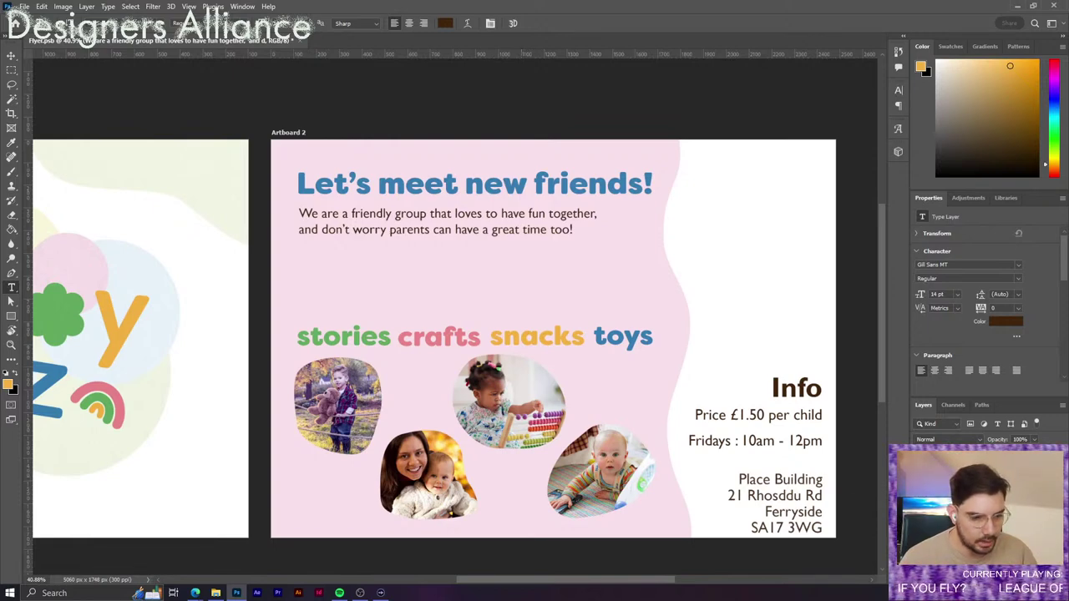
{"action": "key", "text": "ctrl+v"}
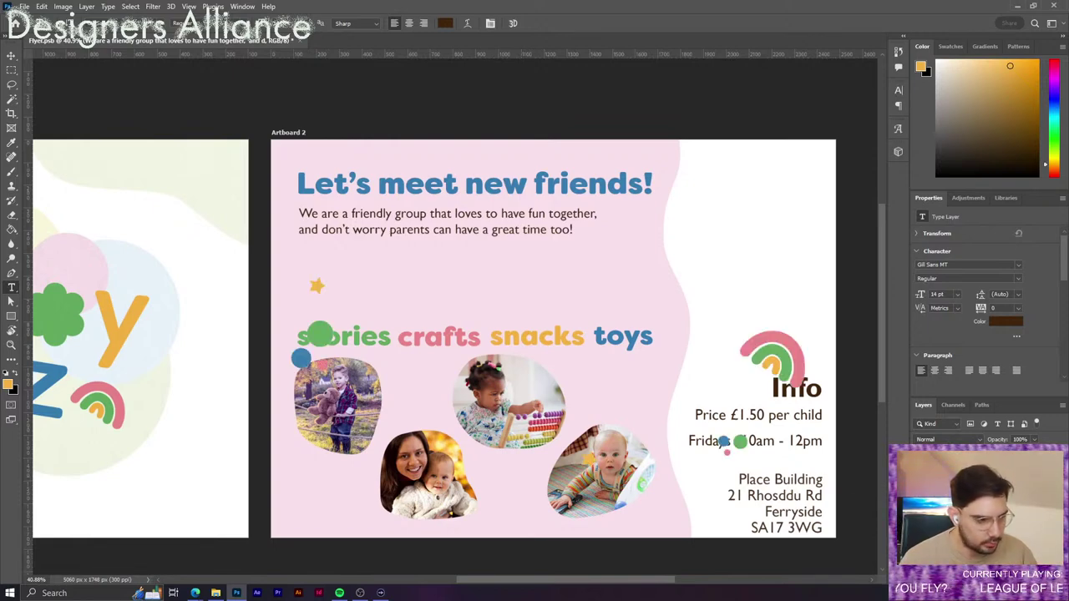
Arrange the rainbow in the white area above "Info", the small dots beneath "toys", and the star between the boy and abacus photos.
{"action": "key", "text": "v"}
{"action": "left_click_drag", "start_coordinate": [798, 355], "coordinate": [786, 219]}
{"action": "left_click_drag", "start_coordinate": [743, 449], "coordinate": [626, 390]}
{"action": "left_click_drag", "start_coordinate": [318, 287], "coordinate": [416, 398]}
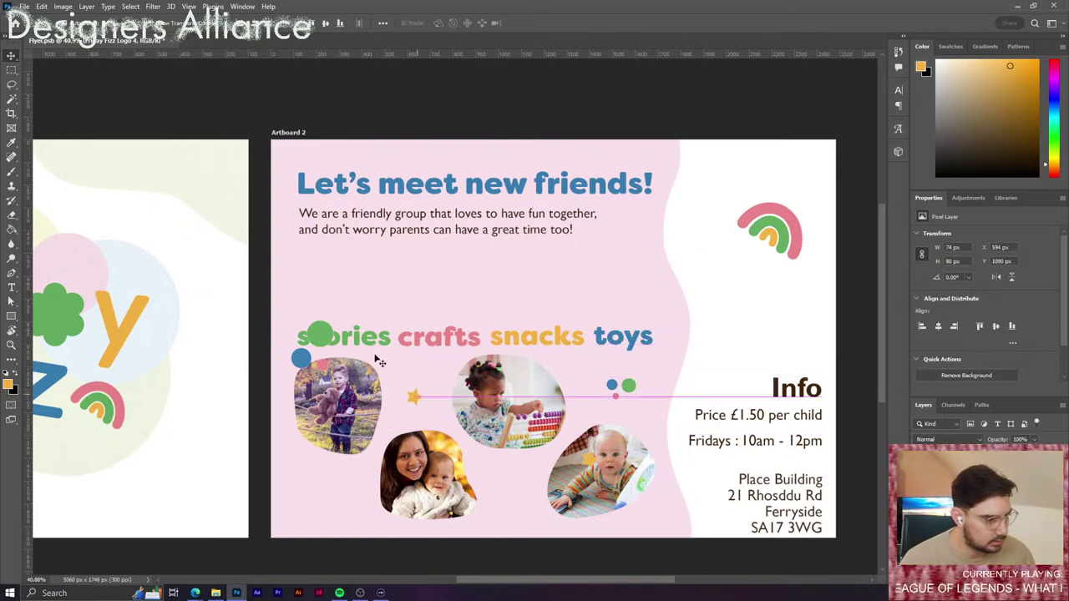
Delete the cluster of larger green, blue and pink circles that covers the "stories" title.
{"action": "left_click_drag", "start_coordinate": [320, 335], "coordinate": [415, 283]}
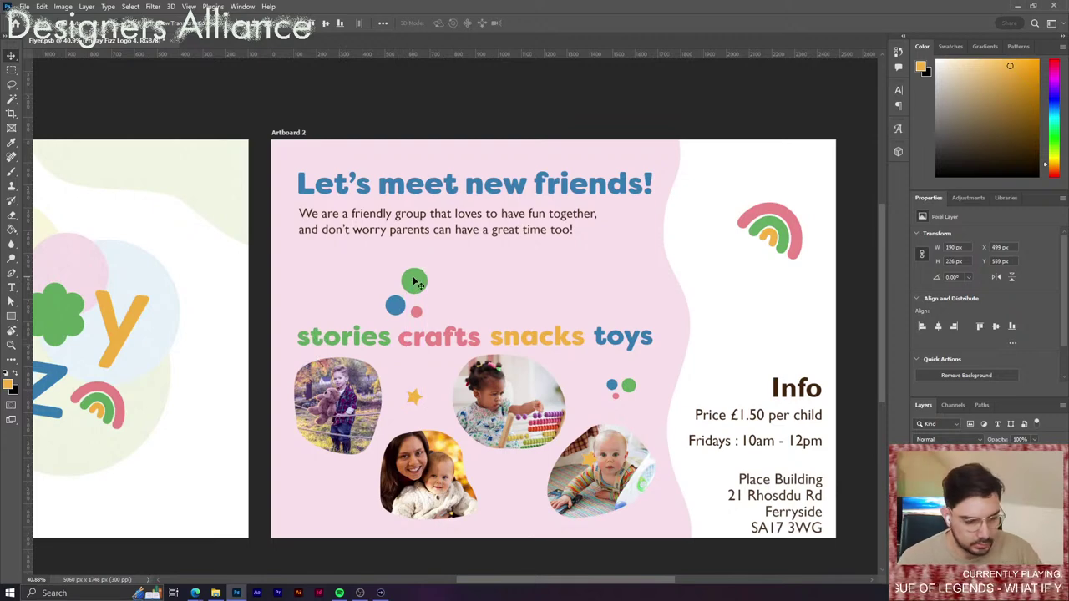
{"action": "key", "text": "Delete"}
{"action": "left_click_drag", "start_coordinate": [570, 415], "coordinate": [593, 409]}
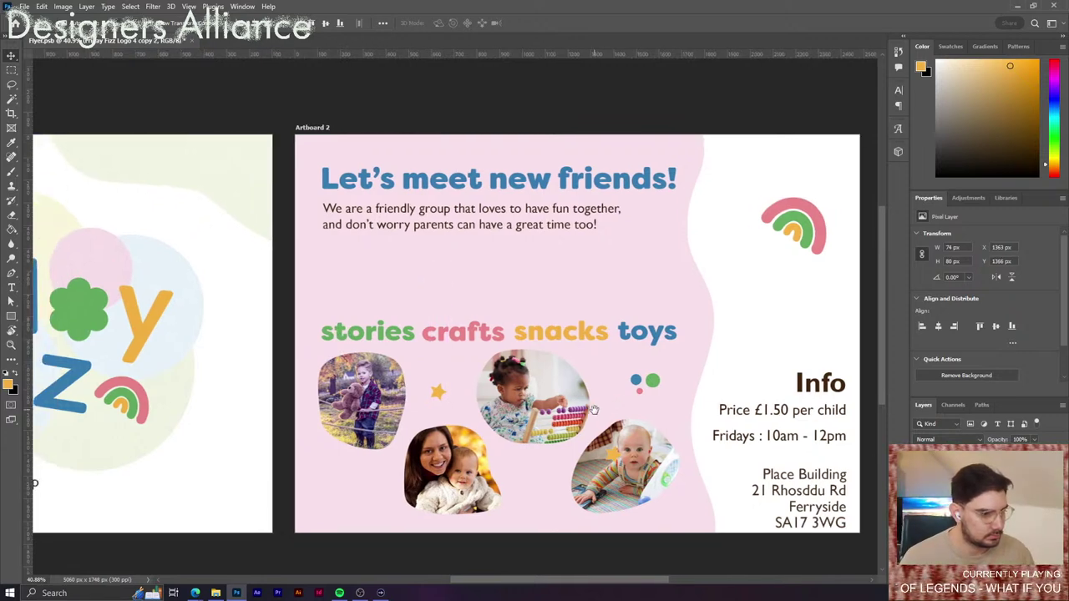
Move the rainbow between the mother and crawling-baby photos, shrinking it to about 113 by 99 px.
{"action": "left_click_drag", "start_coordinate": [789, 222], "coordinate": [534, 484]}
{"action": "key", "text": "ctrl+t"}
{"action": "key", "text": "Return"}
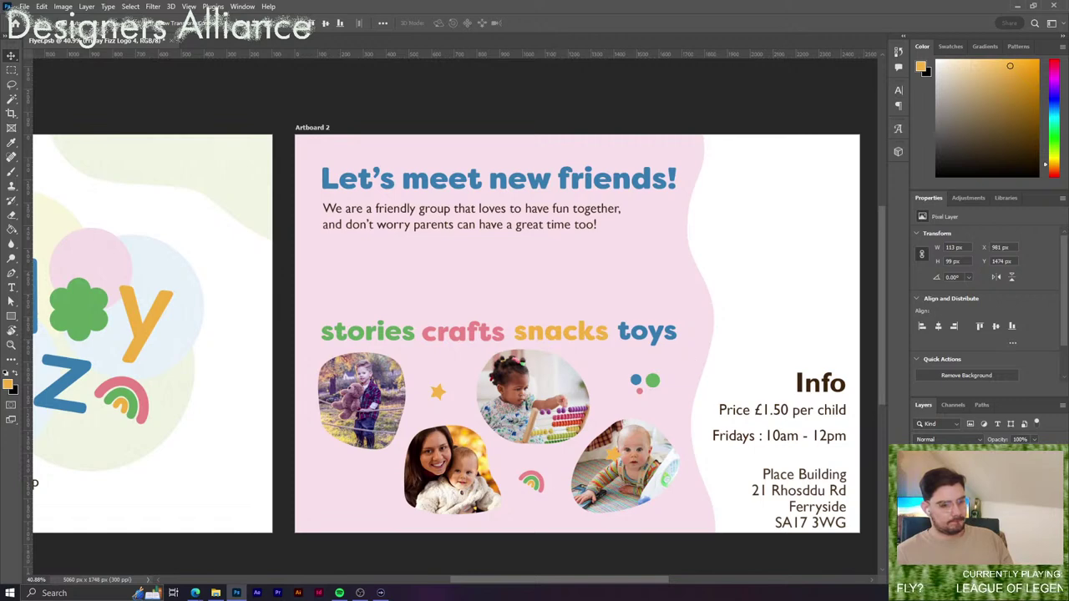
Nudge the group of "stories", "crafts", "snacks" and "toys" titles slightly upward, widening the gap above the photos.
{"action": "key", "text": "ctrl+g"}
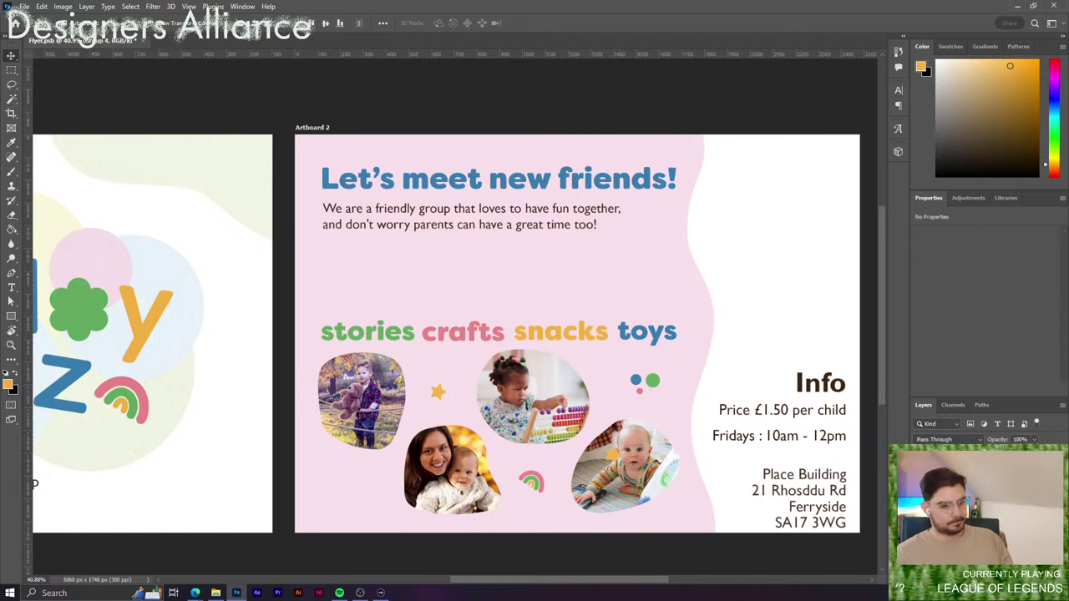
{"action": "key", "text": "ctrl+j"}
{"action": "key", "text": "ctrl+t"}
{"action": "key", "text": "Up"}
{"action": "key", "text": "Up"}
{"action": "key", "text": "Up"}
{"action": "key", "text": "Up"}
{"action": "key", "text": "Up"}
{"action": "key", "text": "Up"}
{"action": "key", "text": "Up"}
{"action": "key", "text": "Up"}
{"action": "key", "text": "Up"}
{"action": "key", "text": "Up"}
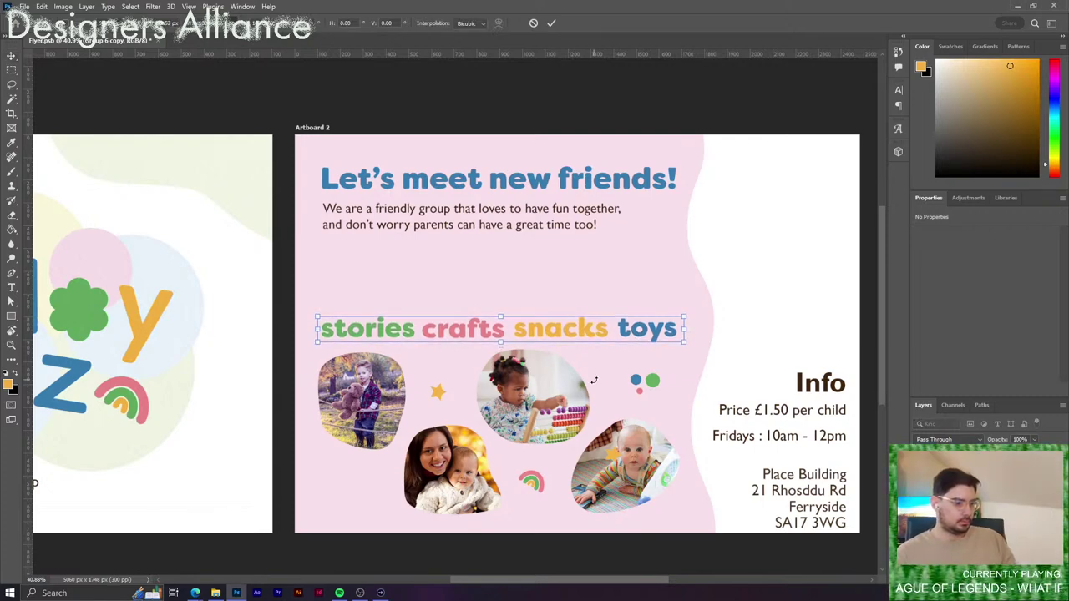
{"action": "key", "text": "Up"}
{"action": "key", "text": "Up"}
{"action": "key", "text": "Up"}
{"action": "key", "text": "Up"}
{"action": "key", "text": "Up"}
{"action": "key", "text": "Up"}
{"action": "key", "text": "Up"}
{"action": "key", "text": "Return"}
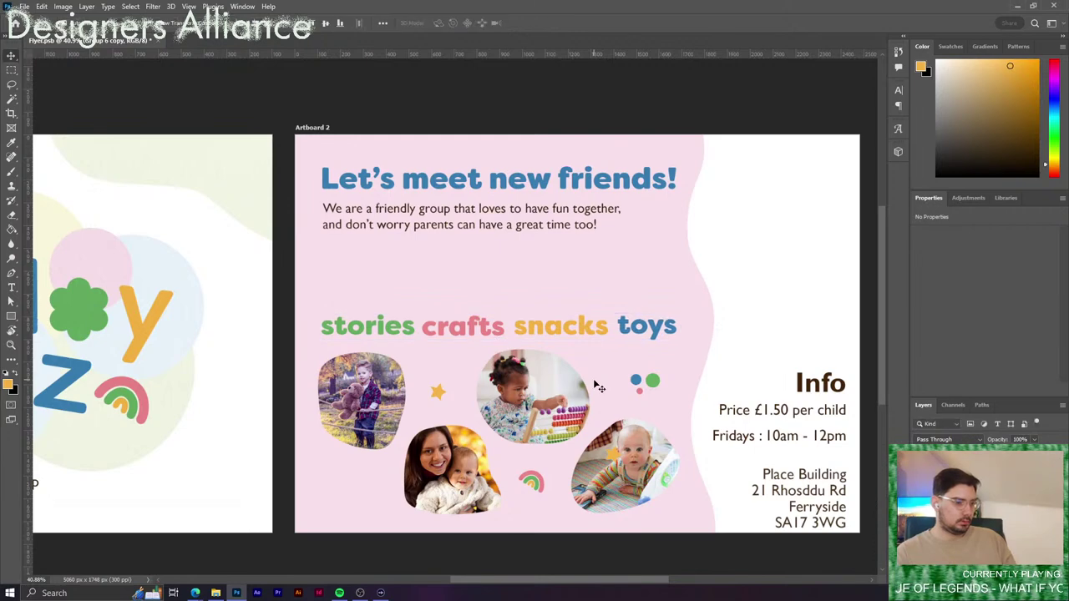
Move the star from the crawling-baby photo to just before the "Info" heading and rotate it about 17° counter-clockwise.
{"action": "left_click", "coordinate": [576, 388]}
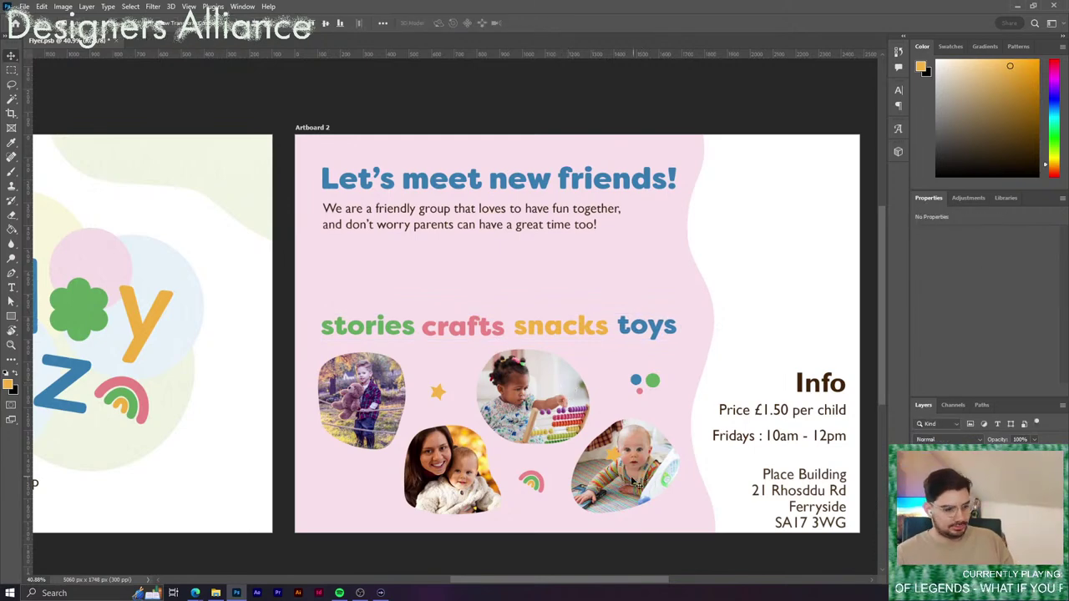
{"action": "left_click", "coordinate": [614, 459]}
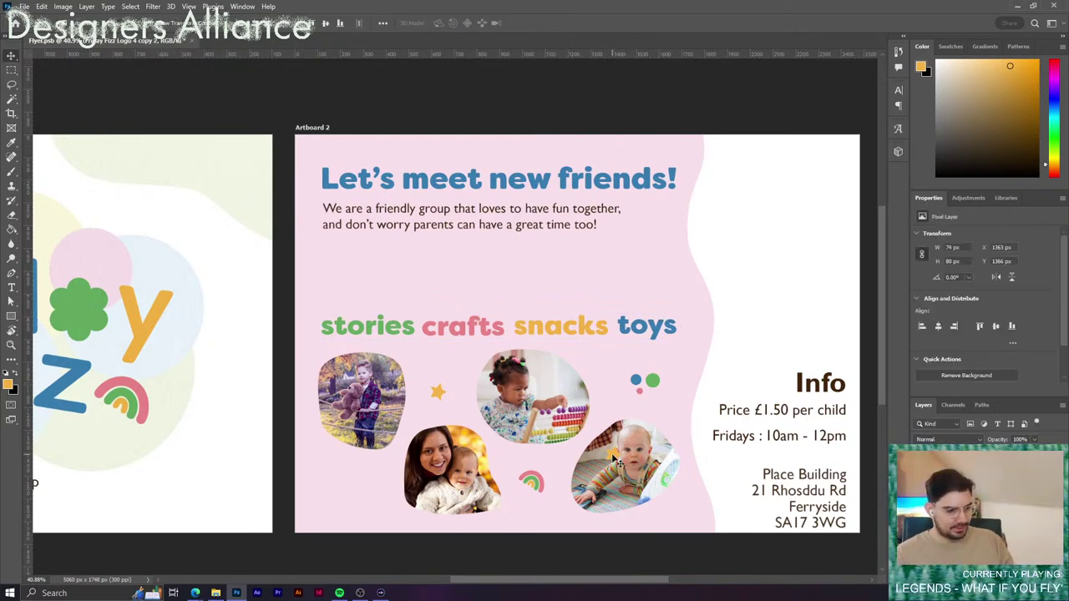
{"action": "left_click_drag", "start_coordinate": [614, 459], "coordinate": [760, 365]}
{"action": "key", "text": "ctrl+t"}
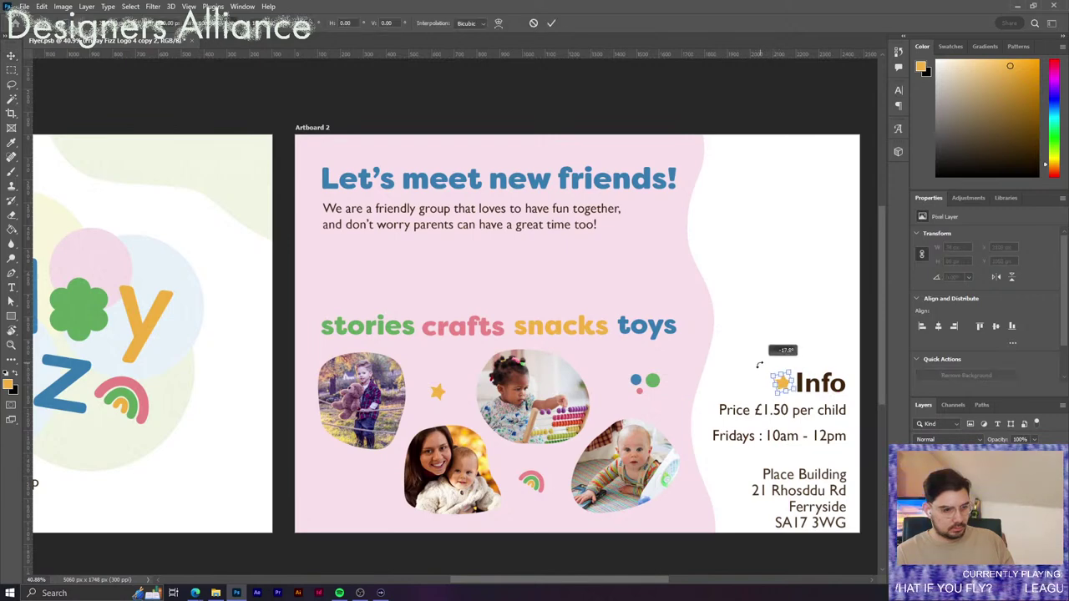
{"action": "key", "text": "Return"}
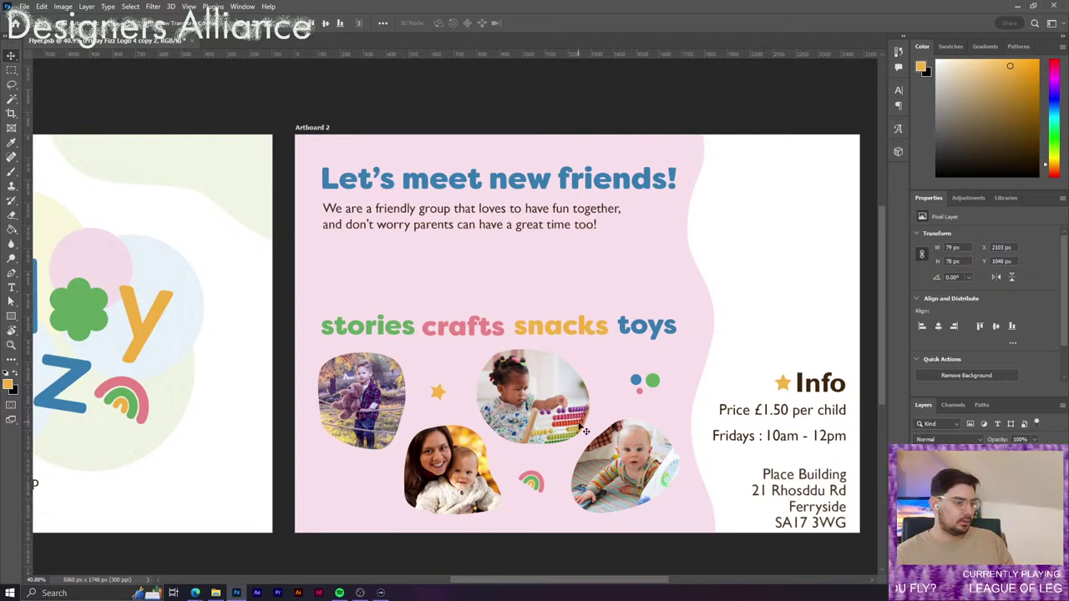
Raise the boy and abacus photos slightly towards the titles, leaving nothing selected.
{"action": "left_click", "coordinate": [468, 376]}
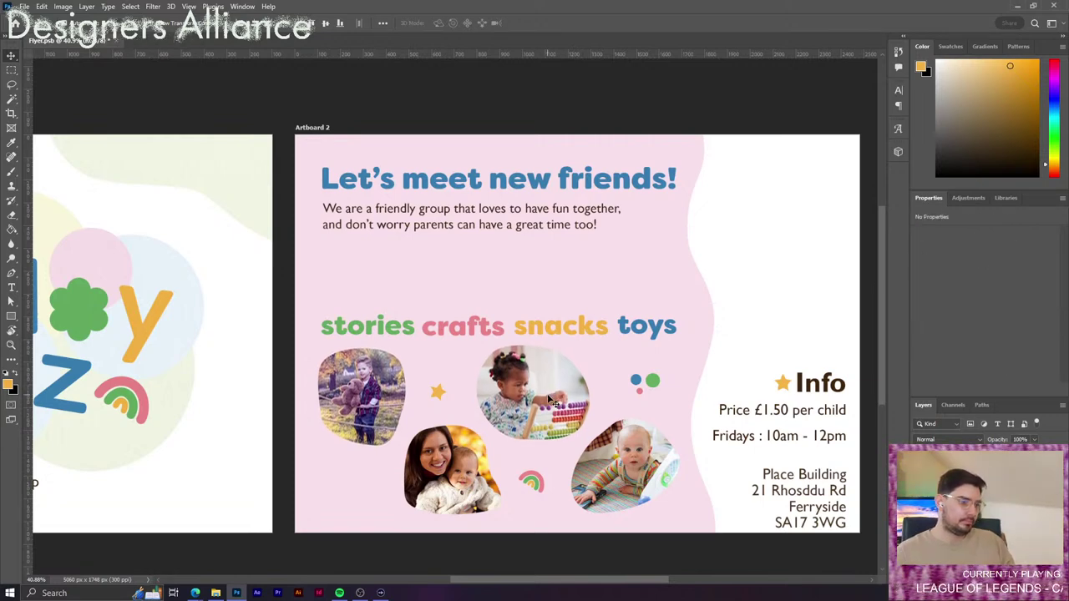
{"action": "left_click", "coordinate": [638, 89]}
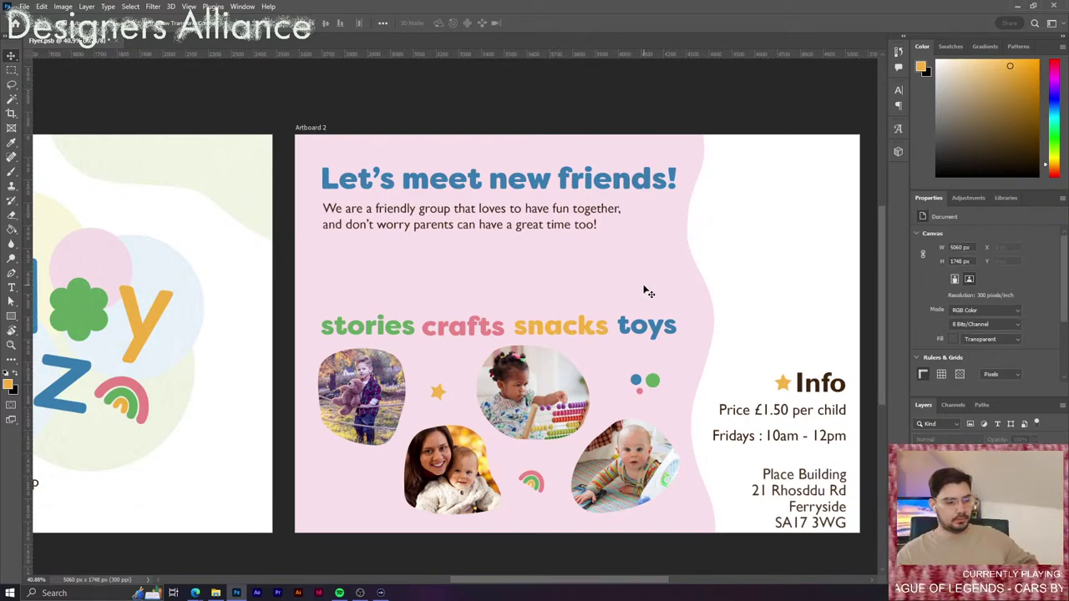
{"action": "scroll", "coordinate": [618, 334], "scroll_direction": "left", "scroll_amount": 2}
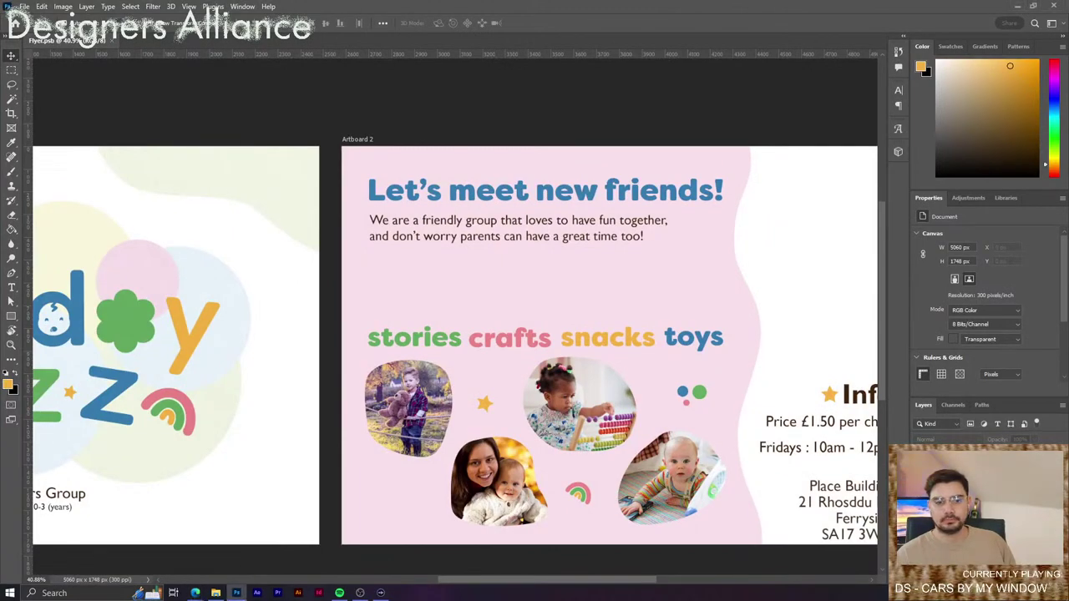
Switch to the web browser, open Behance and search its projects for "flyer".
{"action": "left_click", "coordinate": [194, 593]}
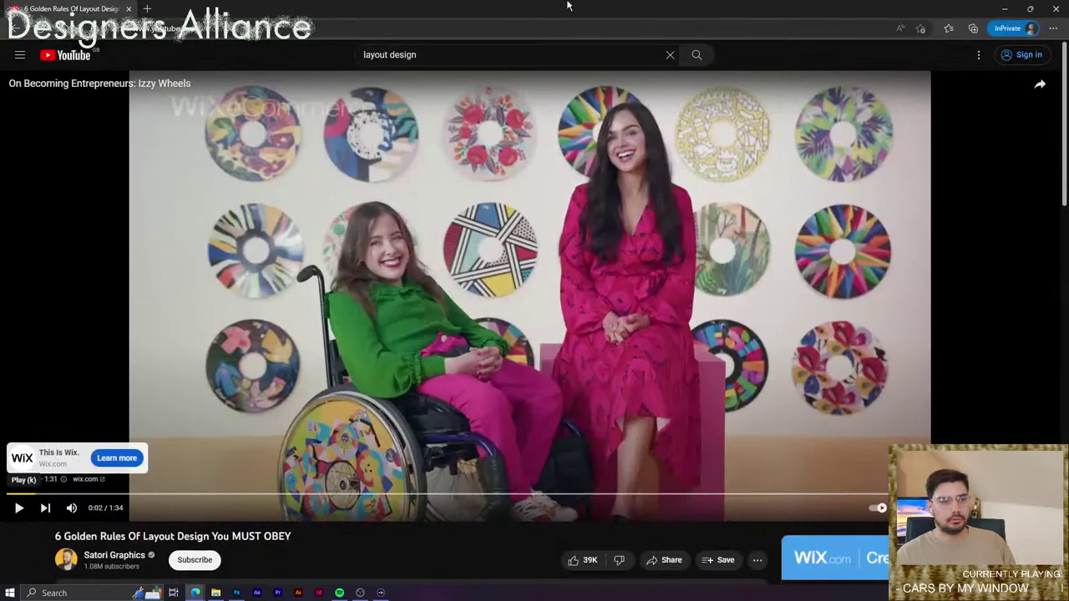
{"action": "left_click", "coordinate": [528, 25]}
{"action": "type", "text": "behance"}
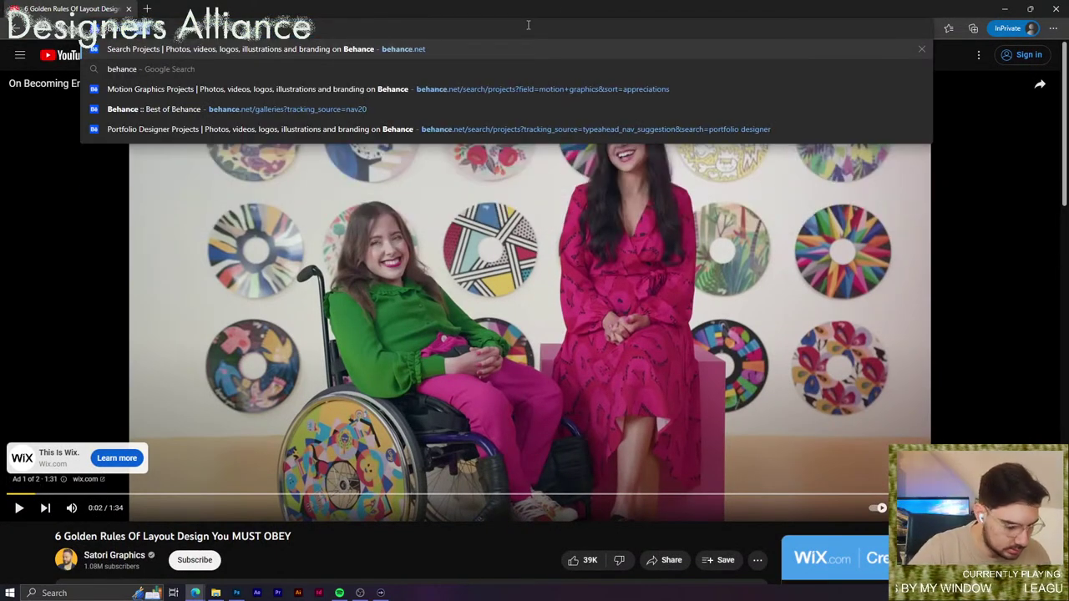
{"action": "key", "text": "Return"}
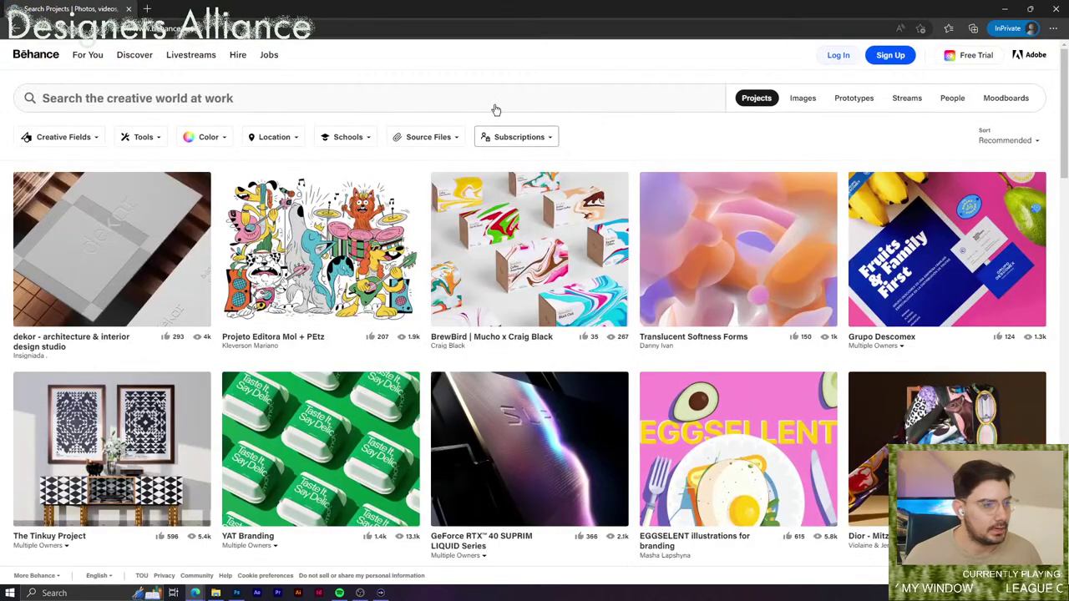
{"action": "left_click", "coordinate": [494, 110]}
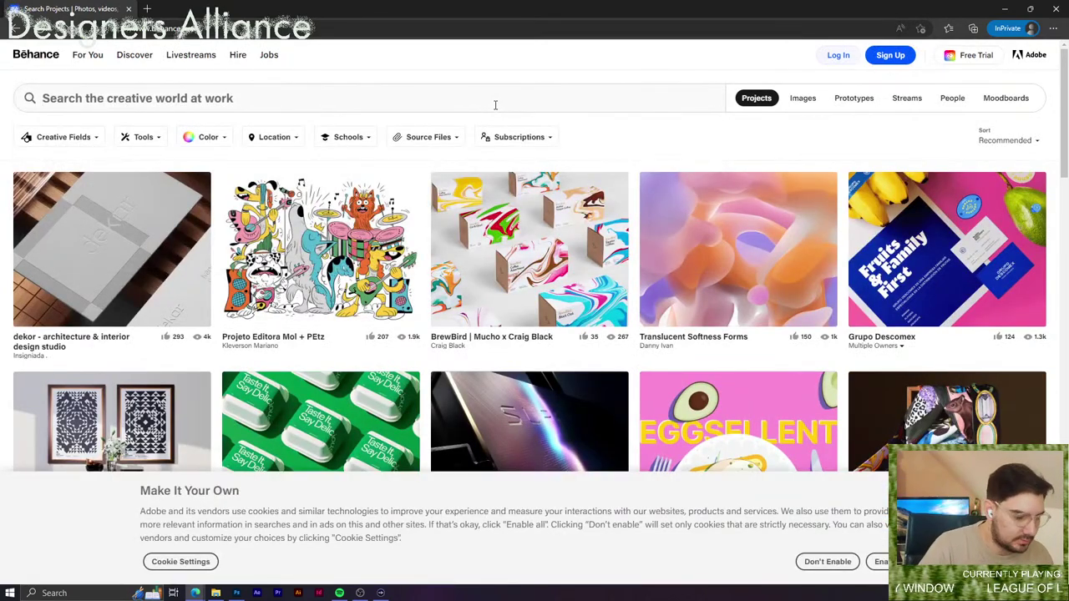
{"action": "left_click", "coordinate": [494, 104]}
{"action": "type", "text": "fl"}
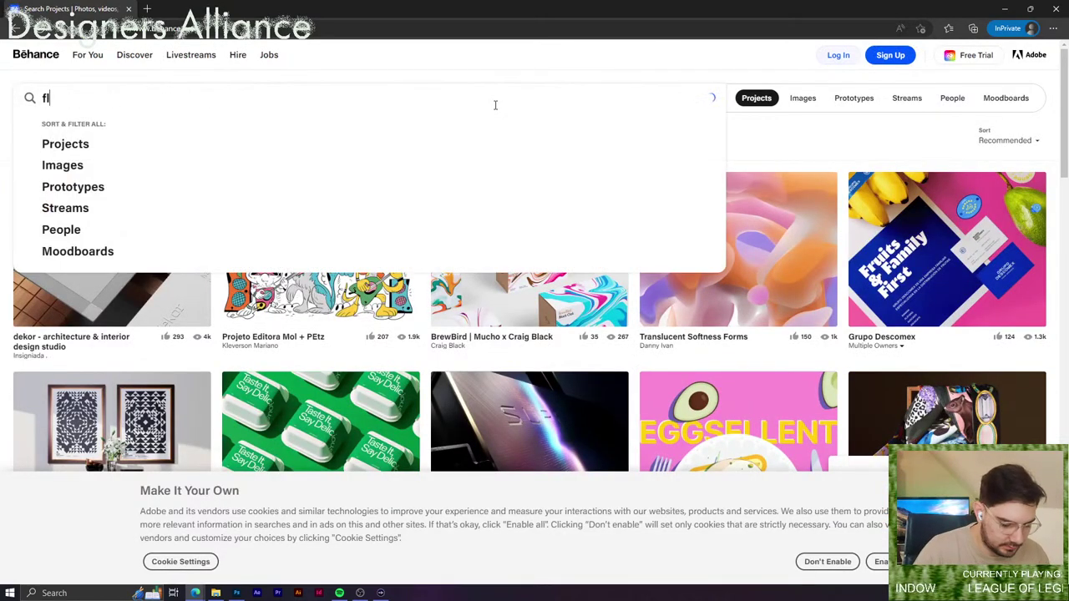
{"action": "type", "text": "yer"}
{"action": "key", "text": "Return"}
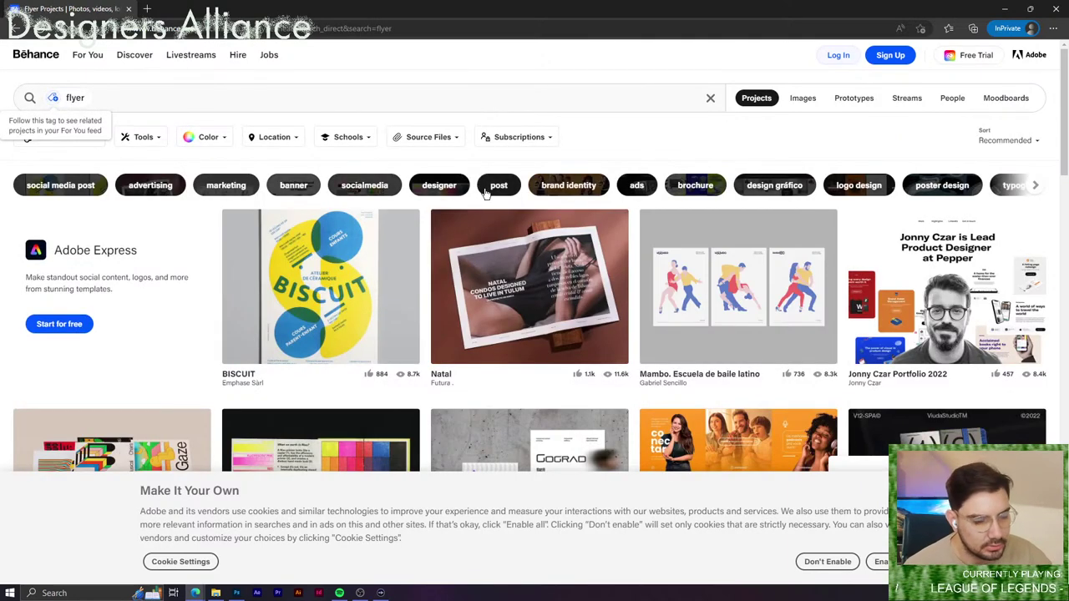
Open the BISCUIT project, decline the optional cookies, examine its flyer layout and close the project.
{"action": "scroll", "coordinate": [486, 193], "scroll_direction": "down", "scroll_amount": 1}
{"action": "scroll", "coordinate": [368, 203], "scroll_direction": "up", "scroll_amount": 1}
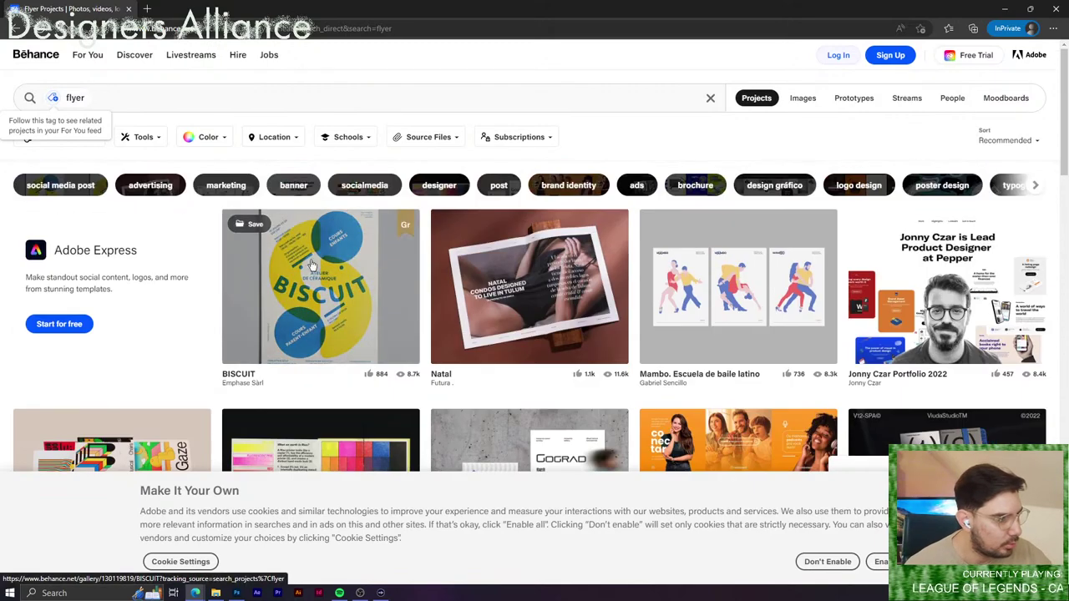
{"action": "left_click", "coordinate": [369, 209]}
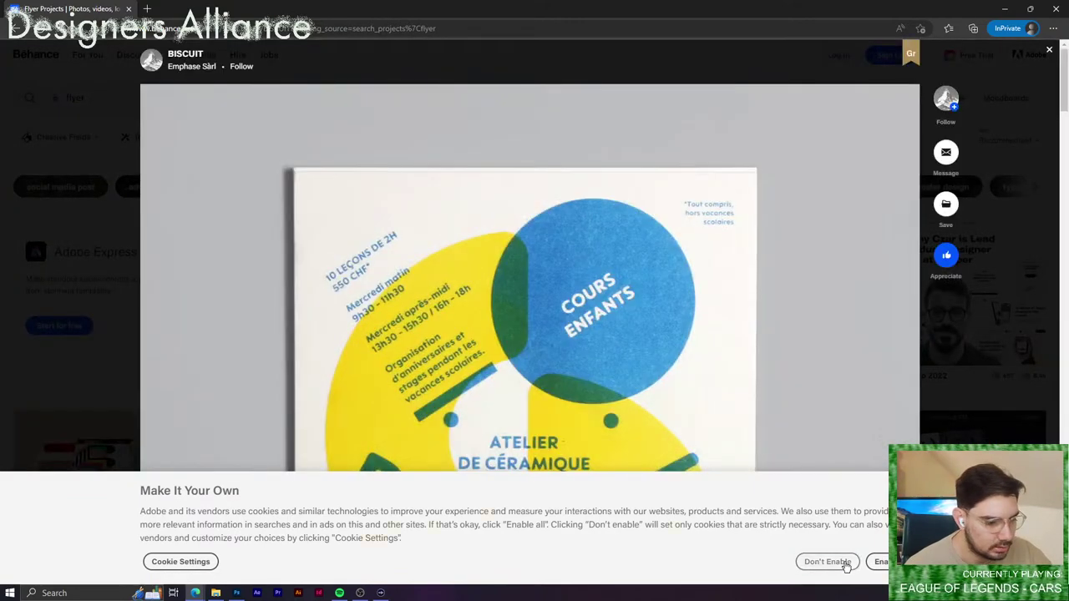
{"action": "left_click", "coordinate": [840, 561]}
{"action": "scroll", "coordinate": [526, 299], "scroll_direction": "down", "scroll_amount": 1}
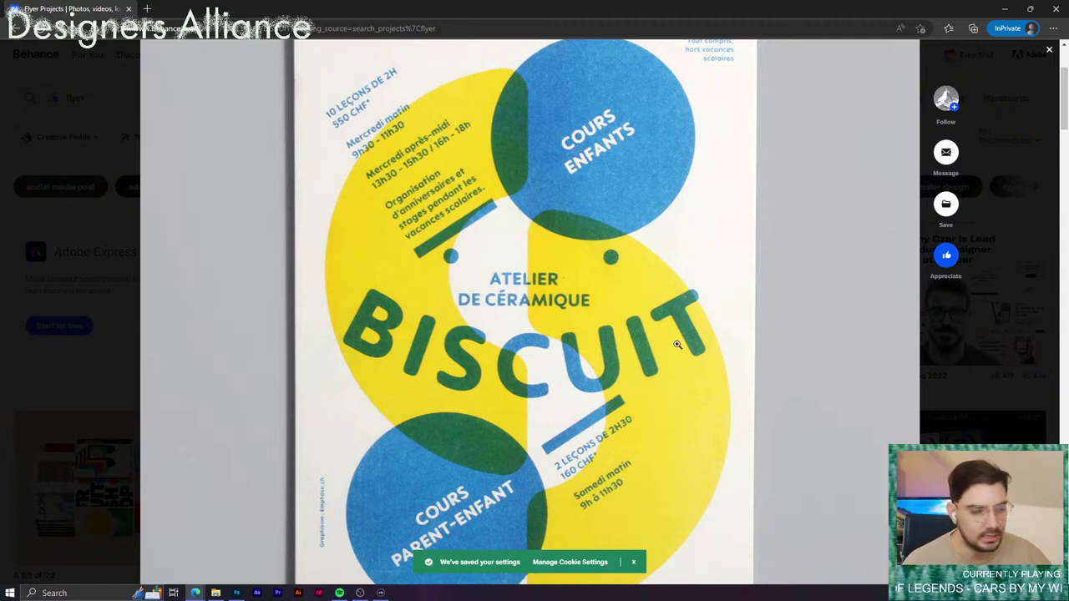
{"action": "left_click", "coordinate": [942, 302]}
View the Gograd "Logo and corporate identity" project from the flyer results and close it again.
{"action": "scroll", "coordinate": [595, 342], "scroll_direction": "down", "scroll_amount": 3}
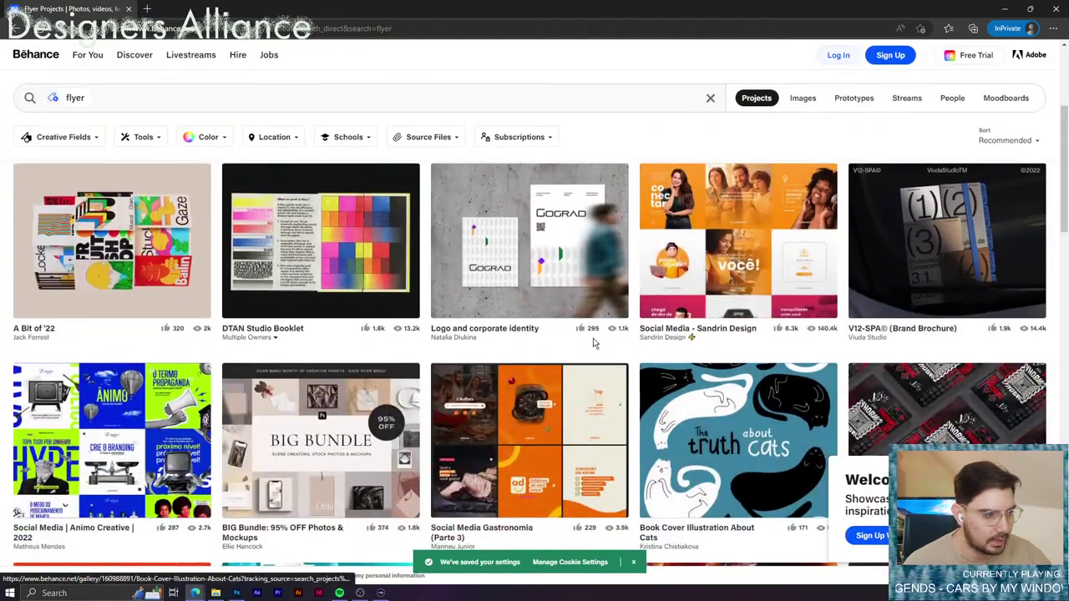
{"action": "left_click", "coordinate": [509, 263]}
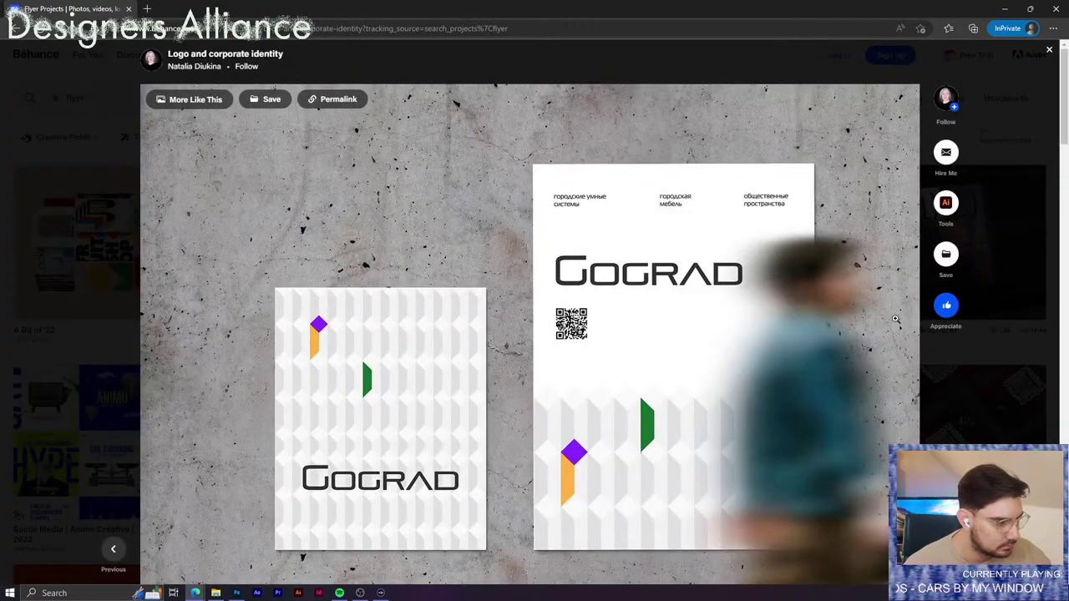
{"action": "left_click", "coordinate": [964, 418]}
Browse further flyer results and examine the GOBUS layouts in the "creatives for targeting / printed matter" project.
{"action": "scroll", "coordinate": [515, 384], "scroll_direction": "down", "scroll_amount": 2}
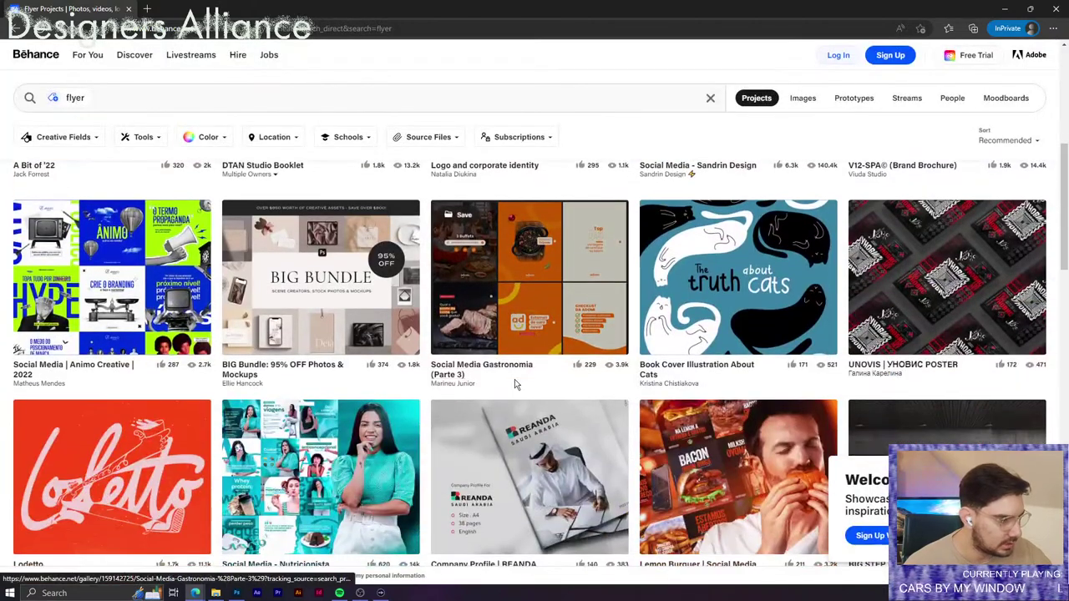
{"action": "scroll", "coordinate": [516, 384], "scroll_direction": "down", "scroll_amount": 3}
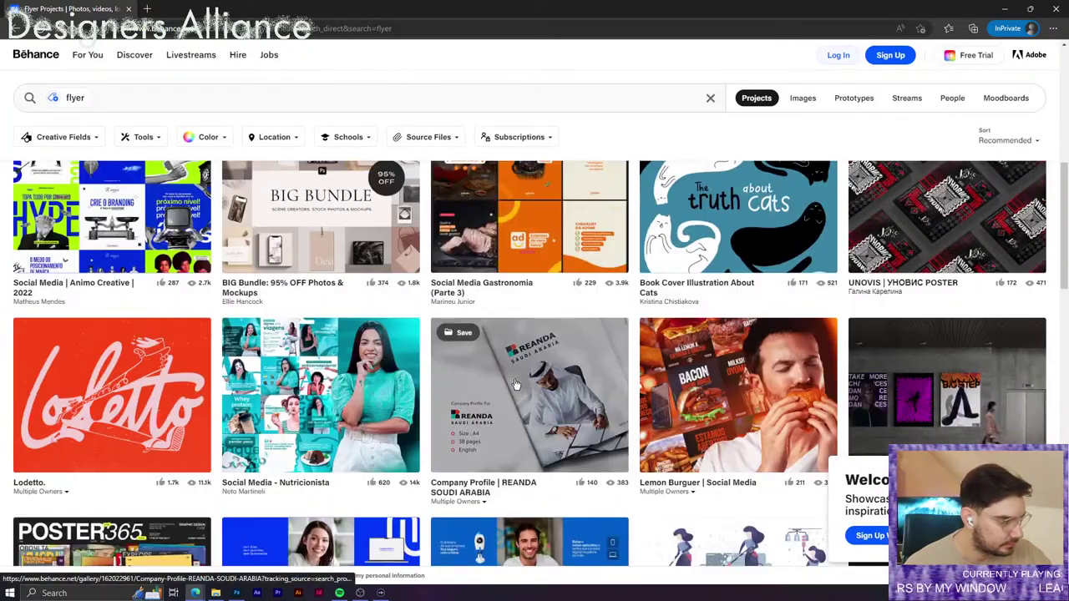
{"action": "scroll", "coordinate": [515, 384], "scroll_direction": "down", "scroll_amount": 3}
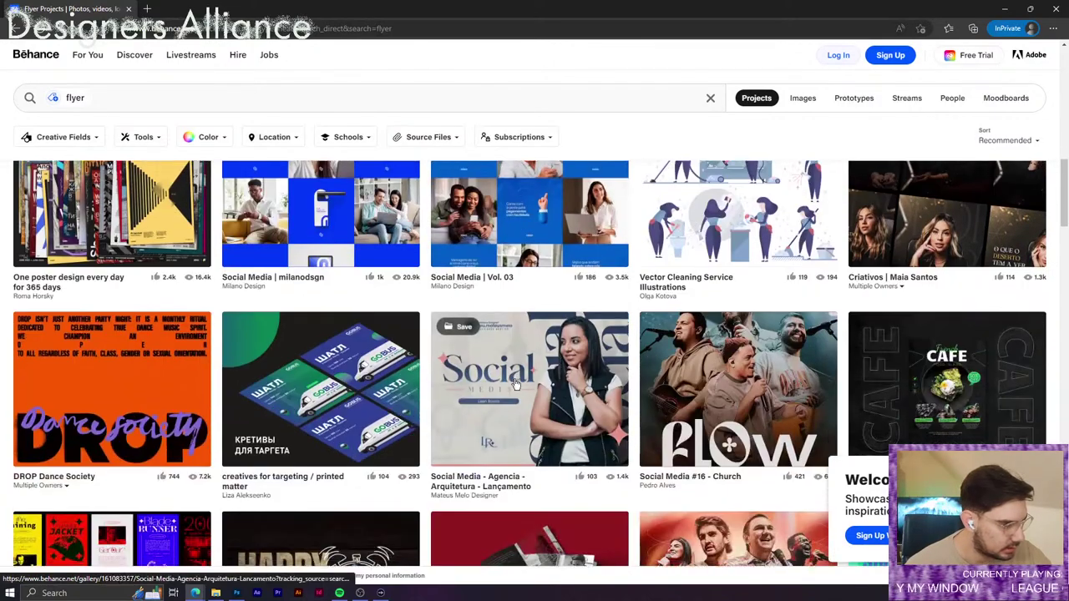
{"action": "left_click", "coordinate": [326, 388]}
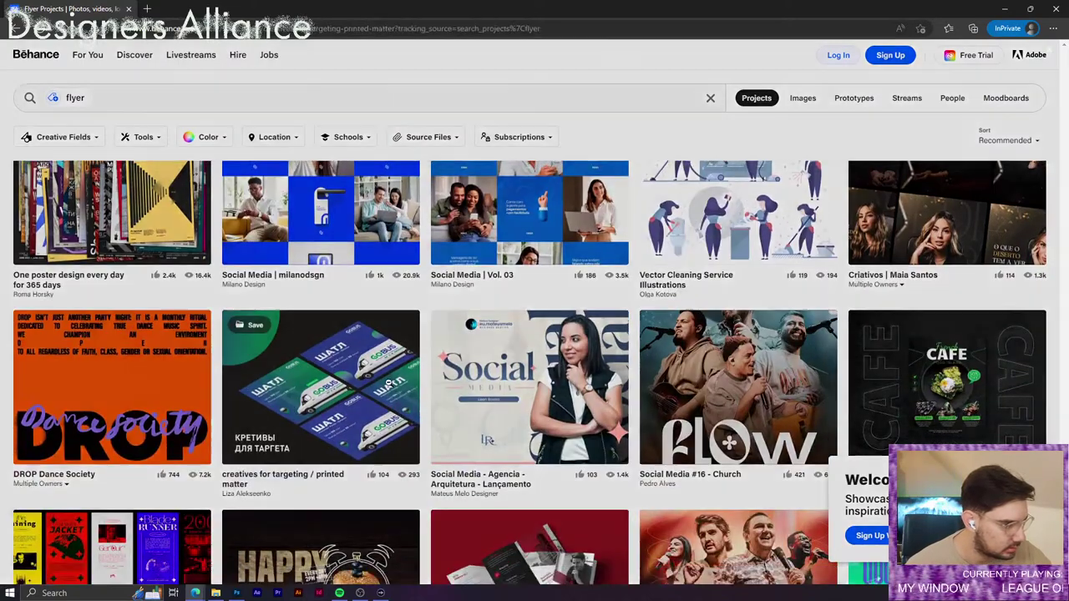
{"action": "scroll", "coordinate": [687, 401], "scroll_direction": "down", "scroll_amount": 12}
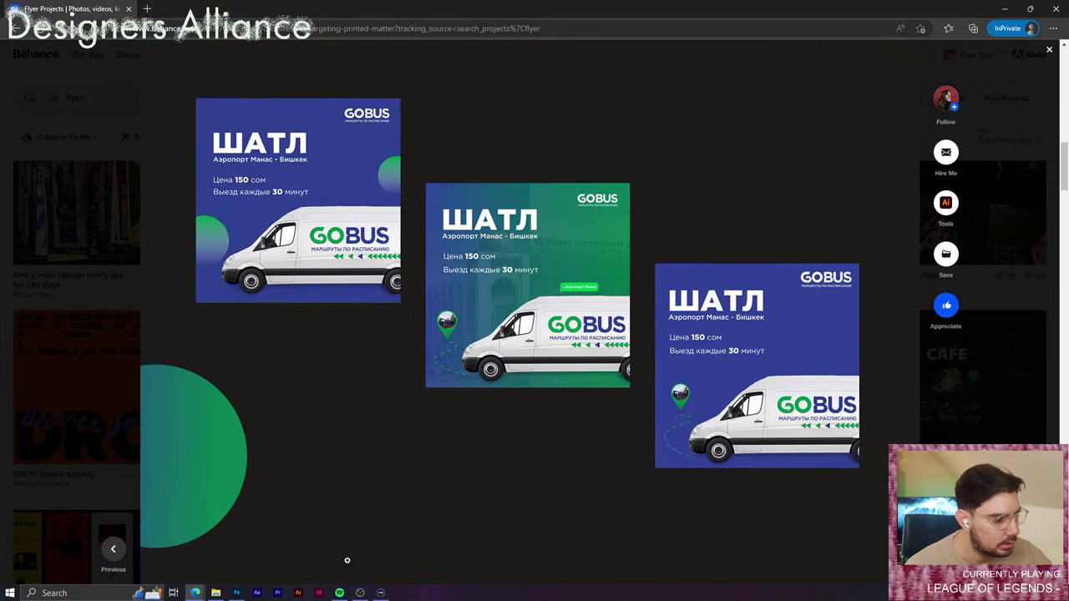
Switch back to Photoshop and select the Friday Fizz logo on the front artboard.
{"action": "left_click", "coordinate": [236, 593]}
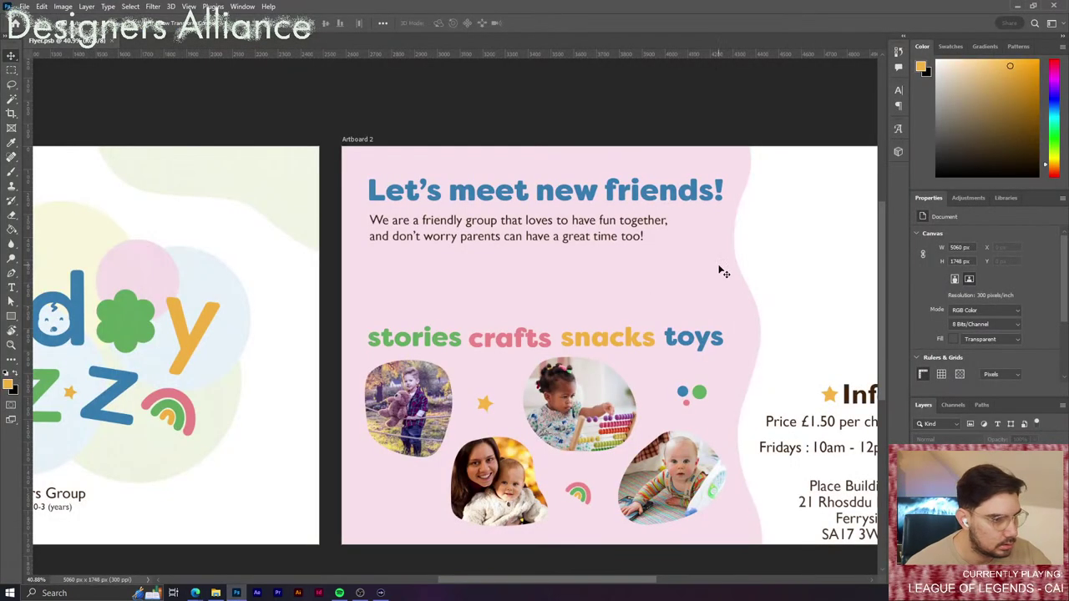
{"action": "scroll", "coordinate": [597, 258], "scroll_direction": "right", "scroll_amount": 4}
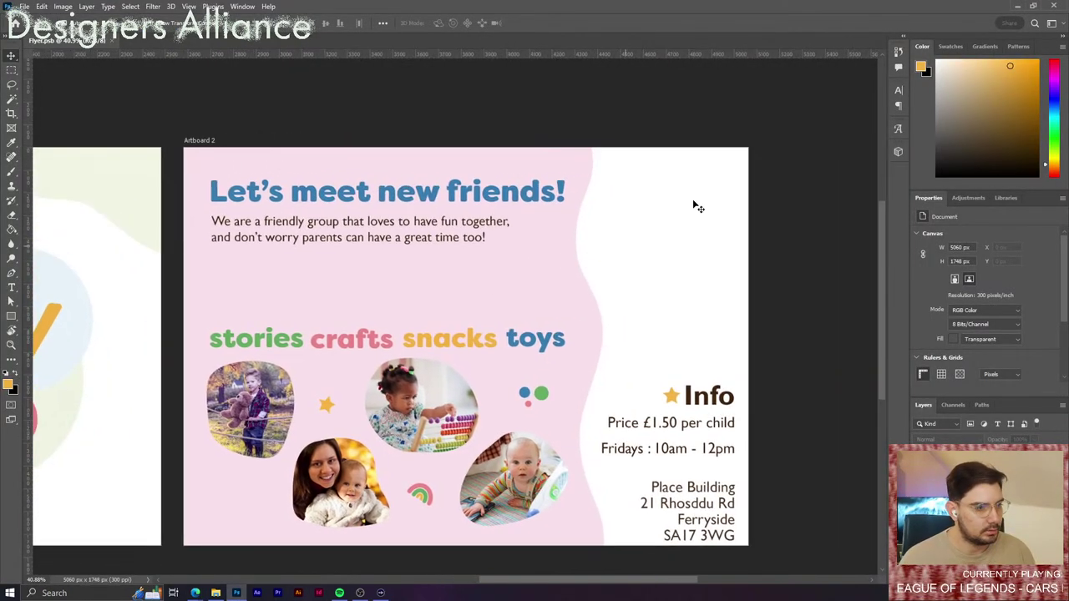
{"action": "scroll", "coordinate": [610, 299], "scroll_direction": "left", "scroll_amount": 4}
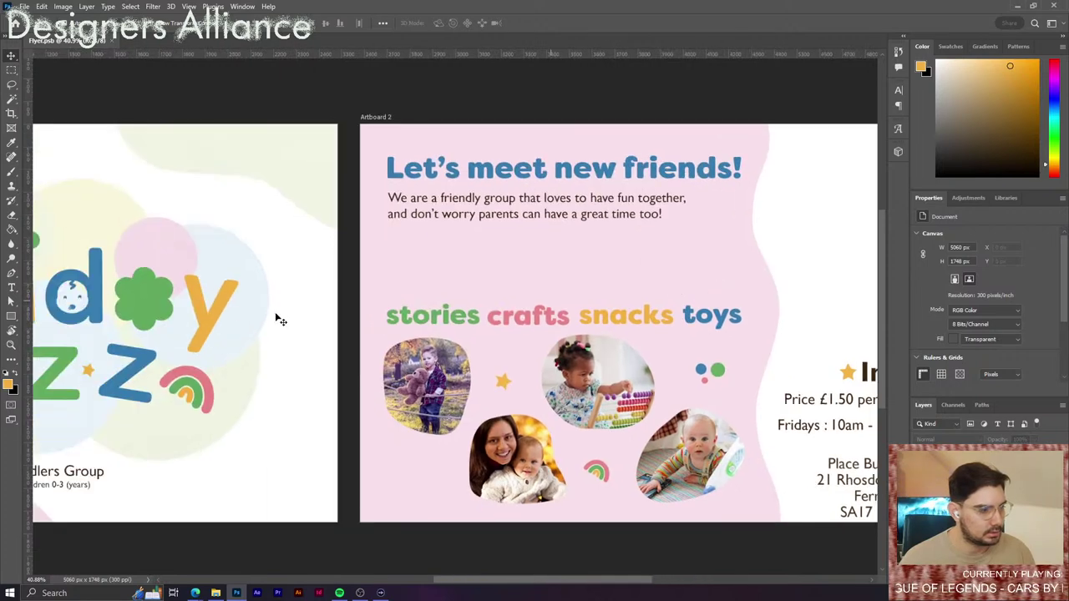
{"action": "left_click", "coordinate": [174, 306]}
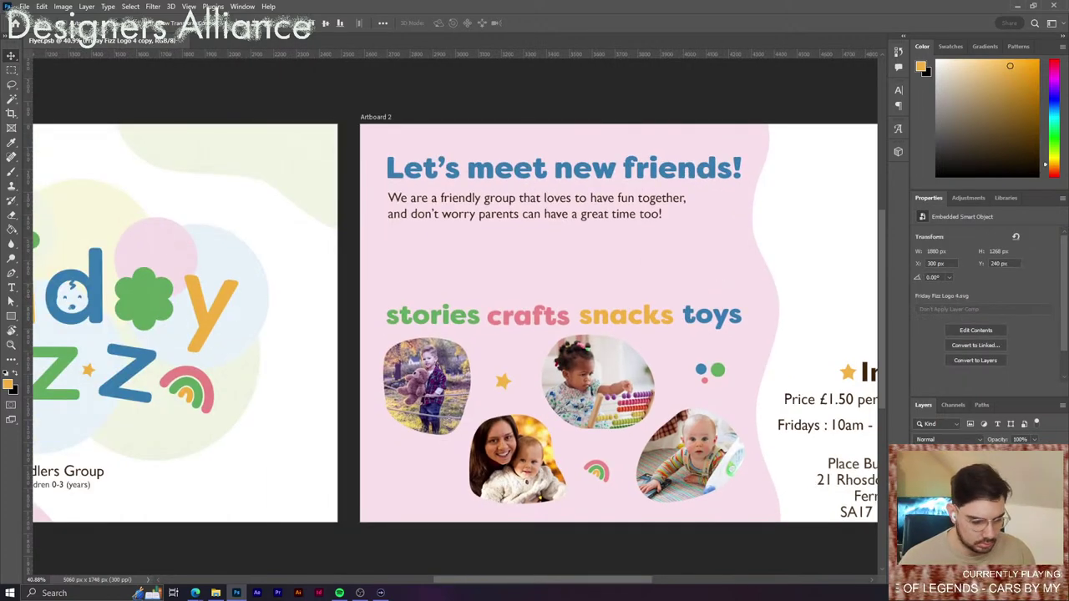